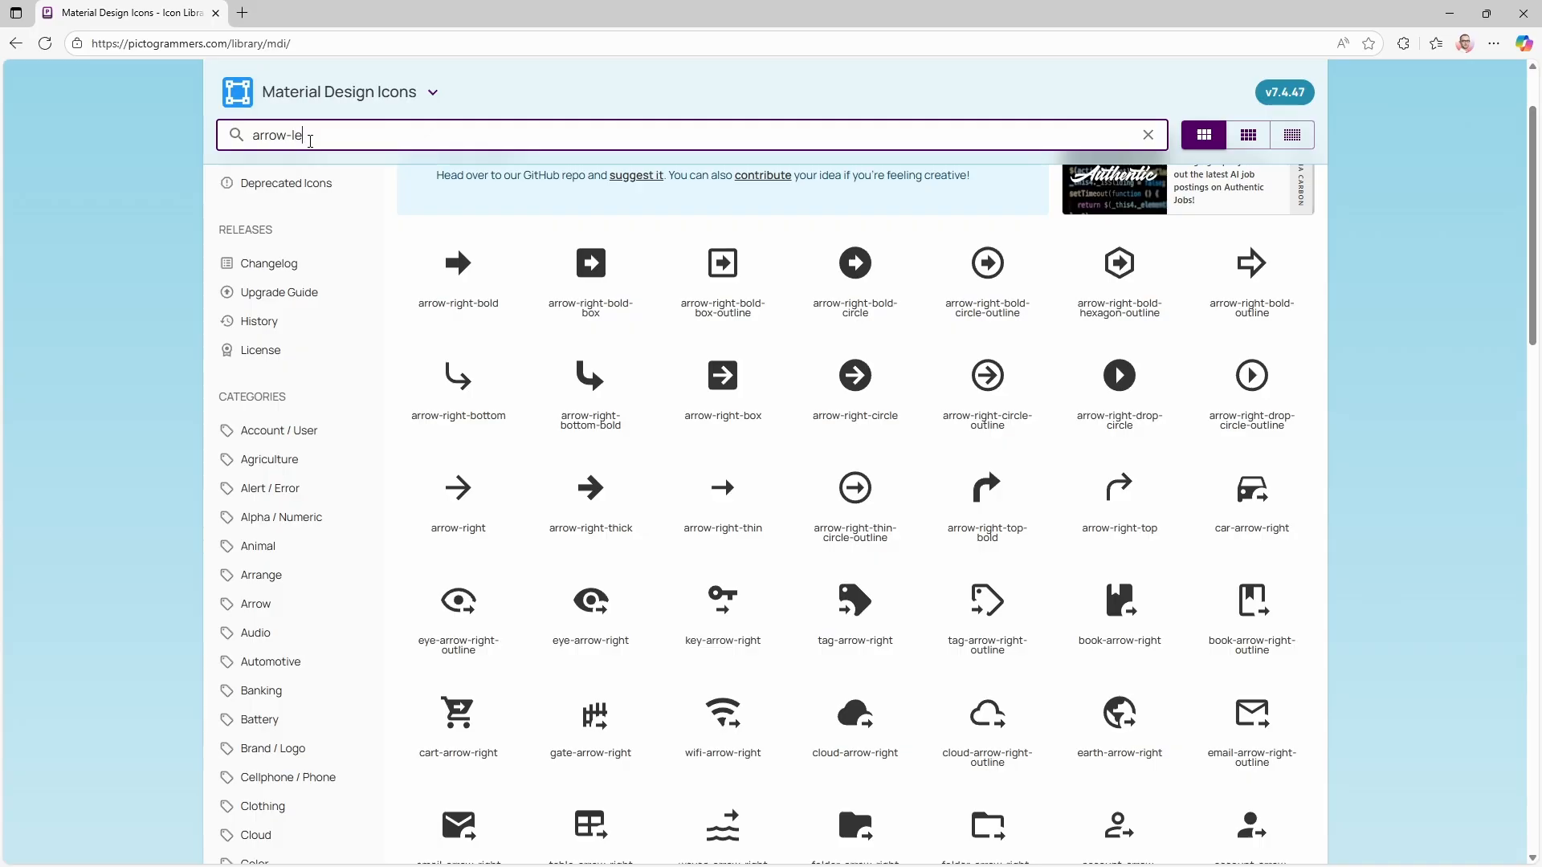
# - Find and open the arrow-left and arrow-right icons in the Material Design Icons library
pyautogui.click(492, 365)
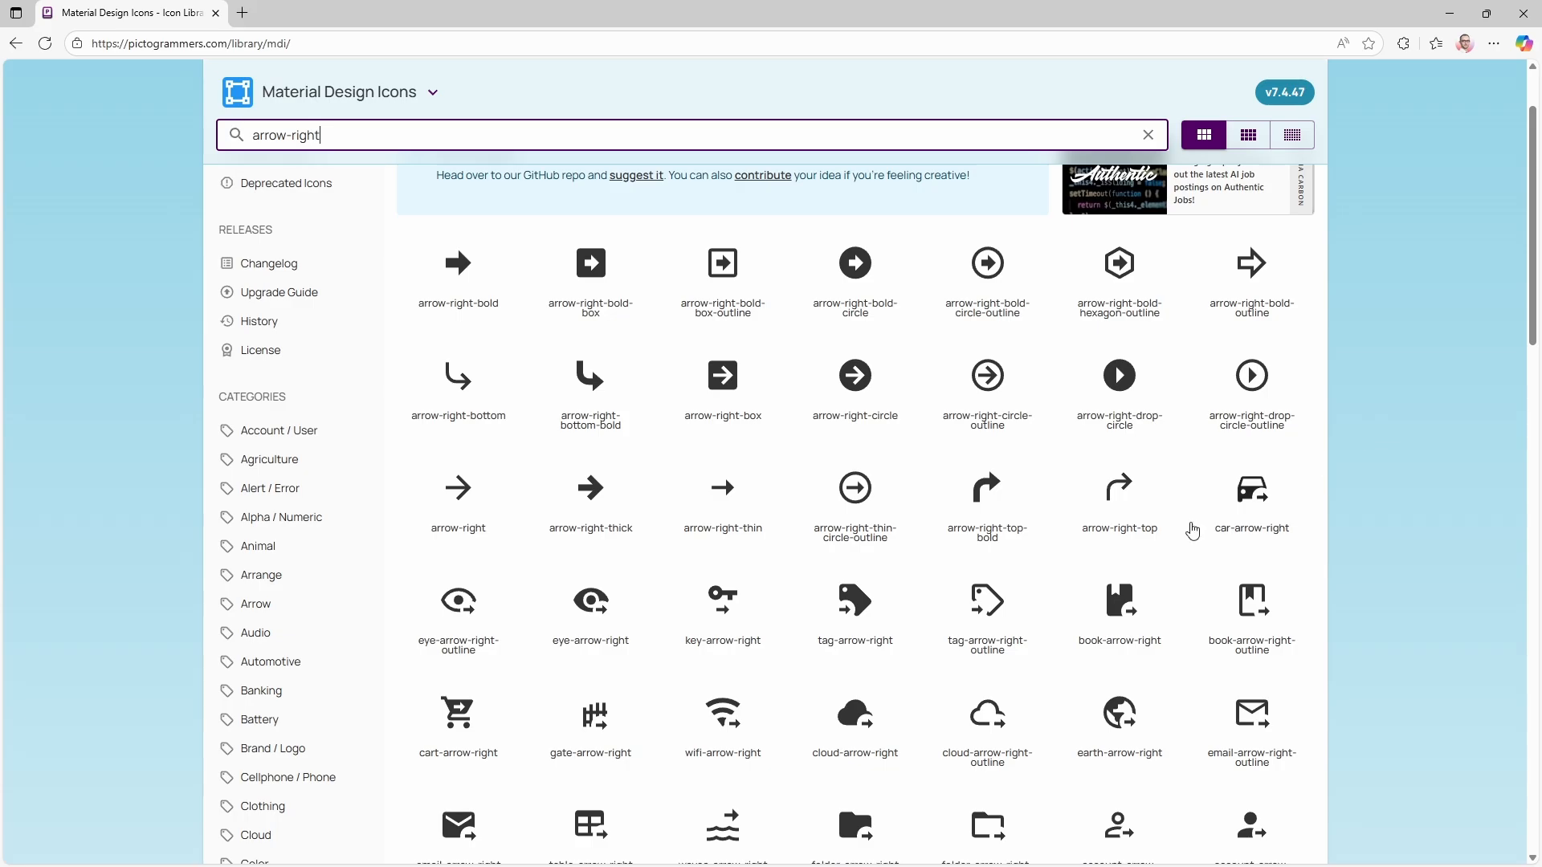
pyautogui.click(474, 493)
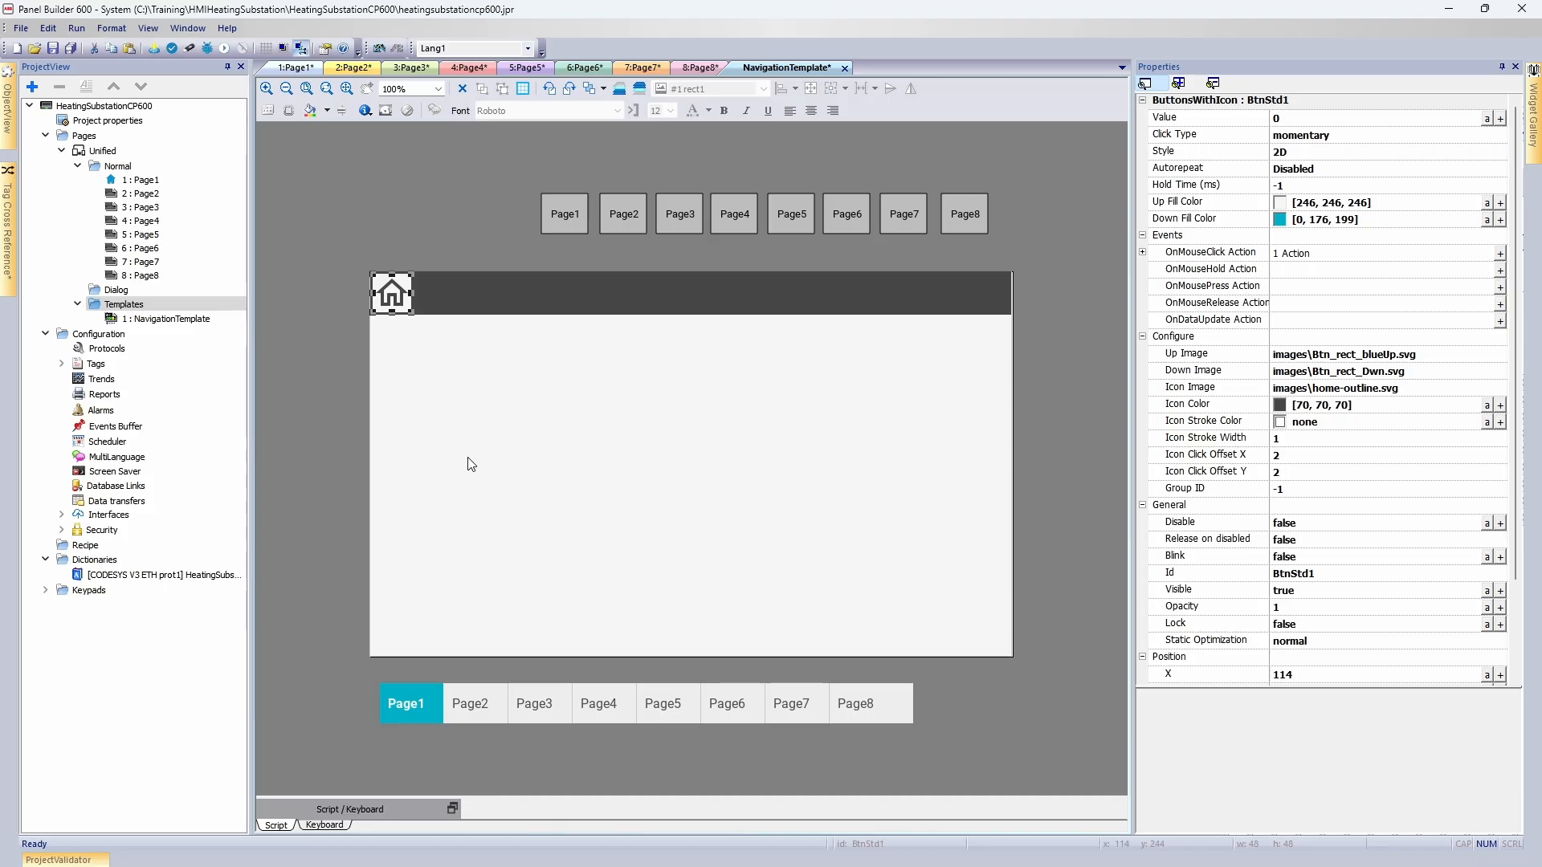
# - Switch to Panel Builder 600, place a copy of the home button directly beside the original and set its icon to arrow-left.svg
pyautogui.click(480, 491)
pyautogui.moveTo(482, 493); pyautogui.dragTo(433, 300)
pyautogui.click(1498, 388)
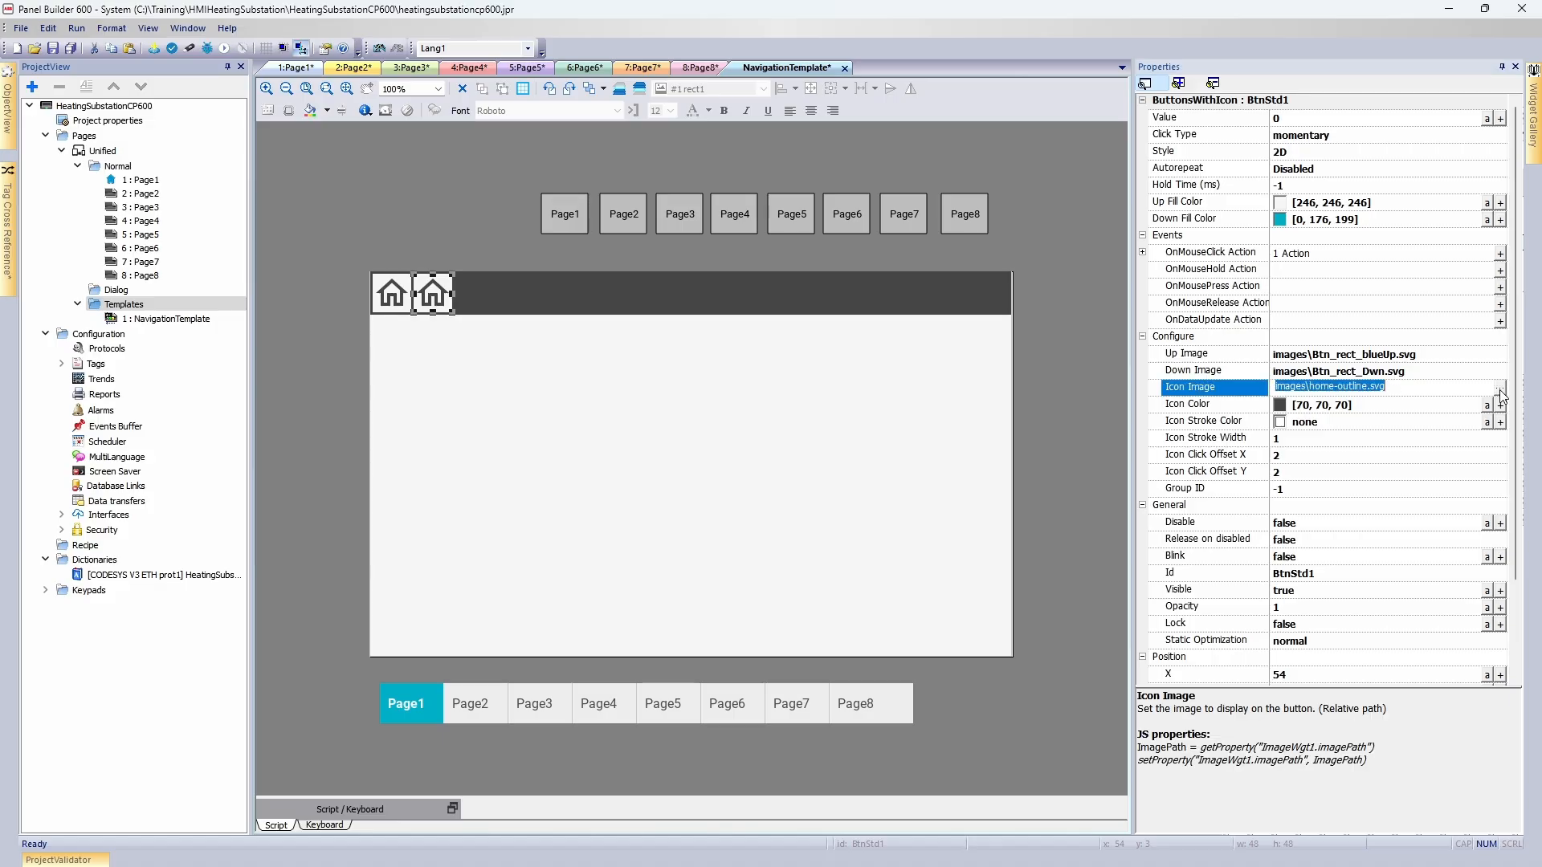
pyautogui.click(1498, 387)
pyautogui.click(785, 386)
pyautogui.click(1326, 775)
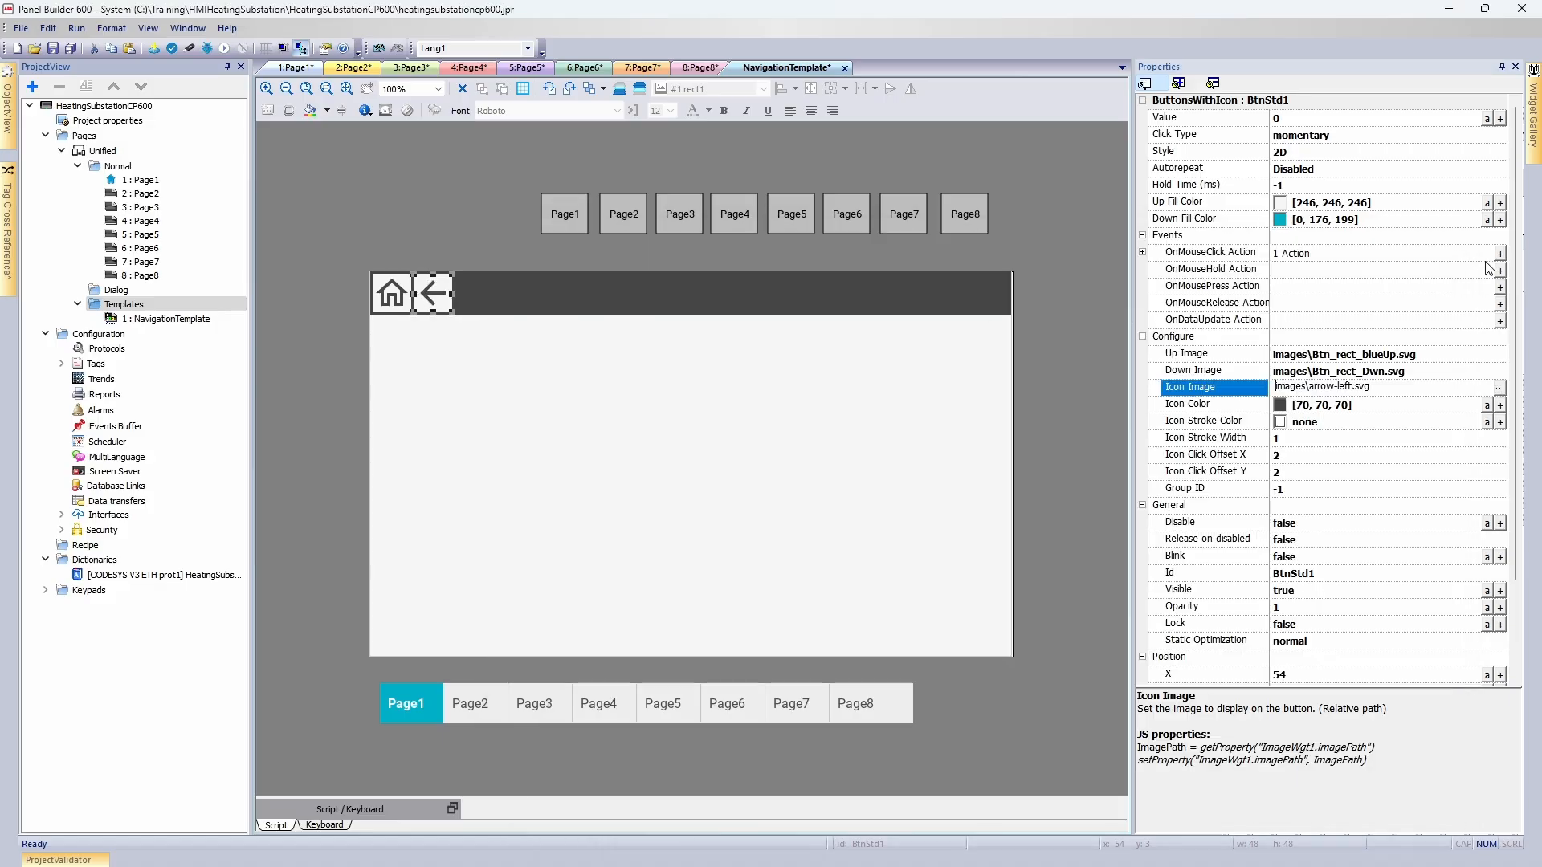
# - Change the arrow-left button's OnMouseClick action to PrevPage
pyautogui.click(1499, 254)
pyautogui.click(696, 353)
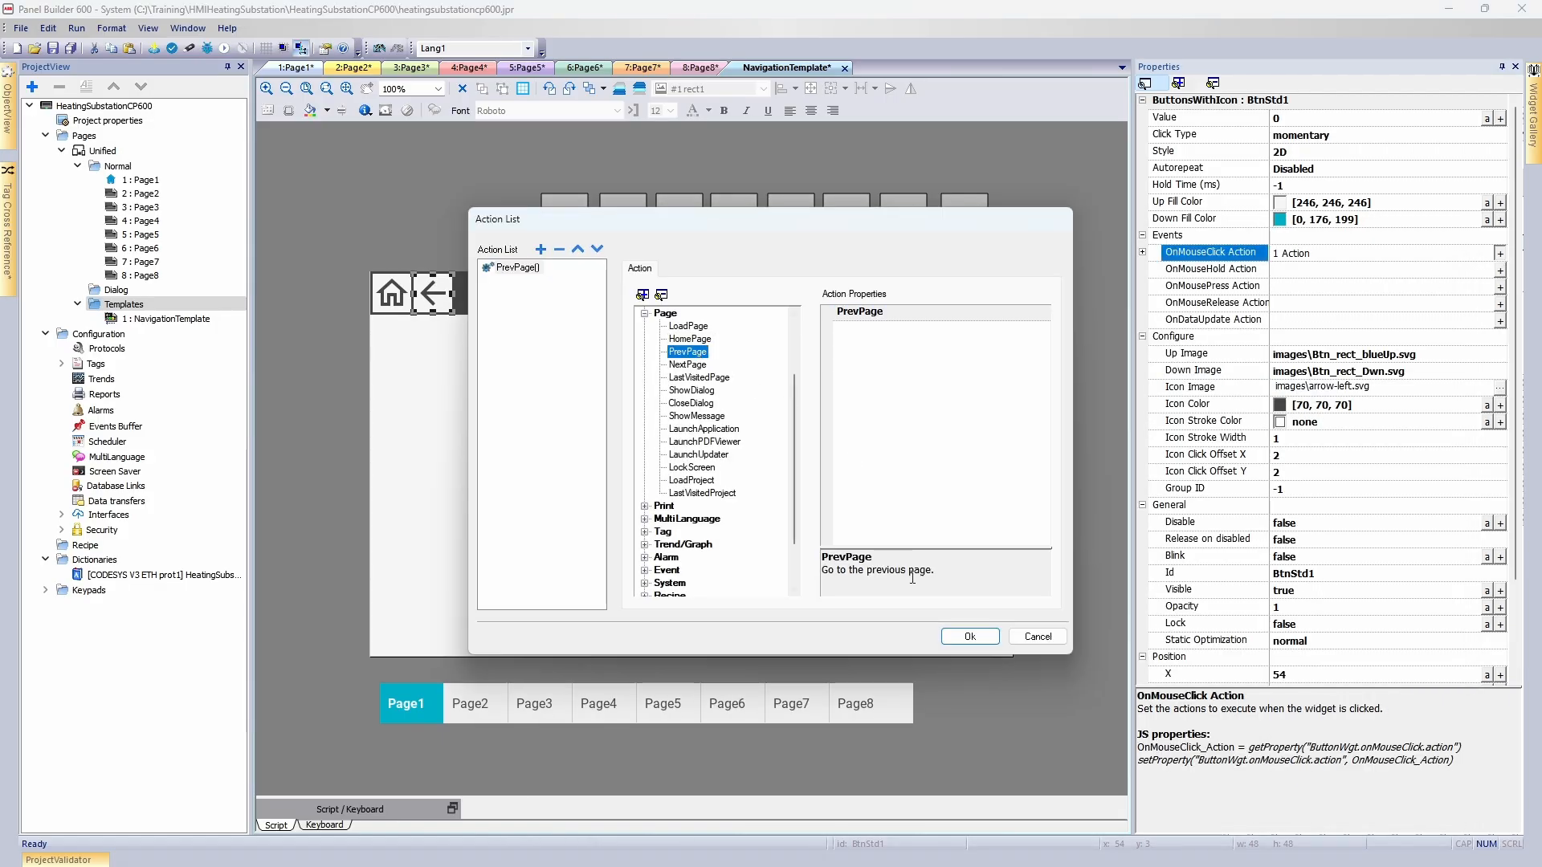
pyautogui.click(964, 636)
# - Duplicate the arrow-left button, place the copy directly beside it in the header and set its icon to arrow-right.svg
pyautogui.hotkey('ctrl', 'c')
pyautogui.hotkey('ctrl', 'v')
pyautogui.moveTo(445, 310); pyautogui.dragTo(483, 307)
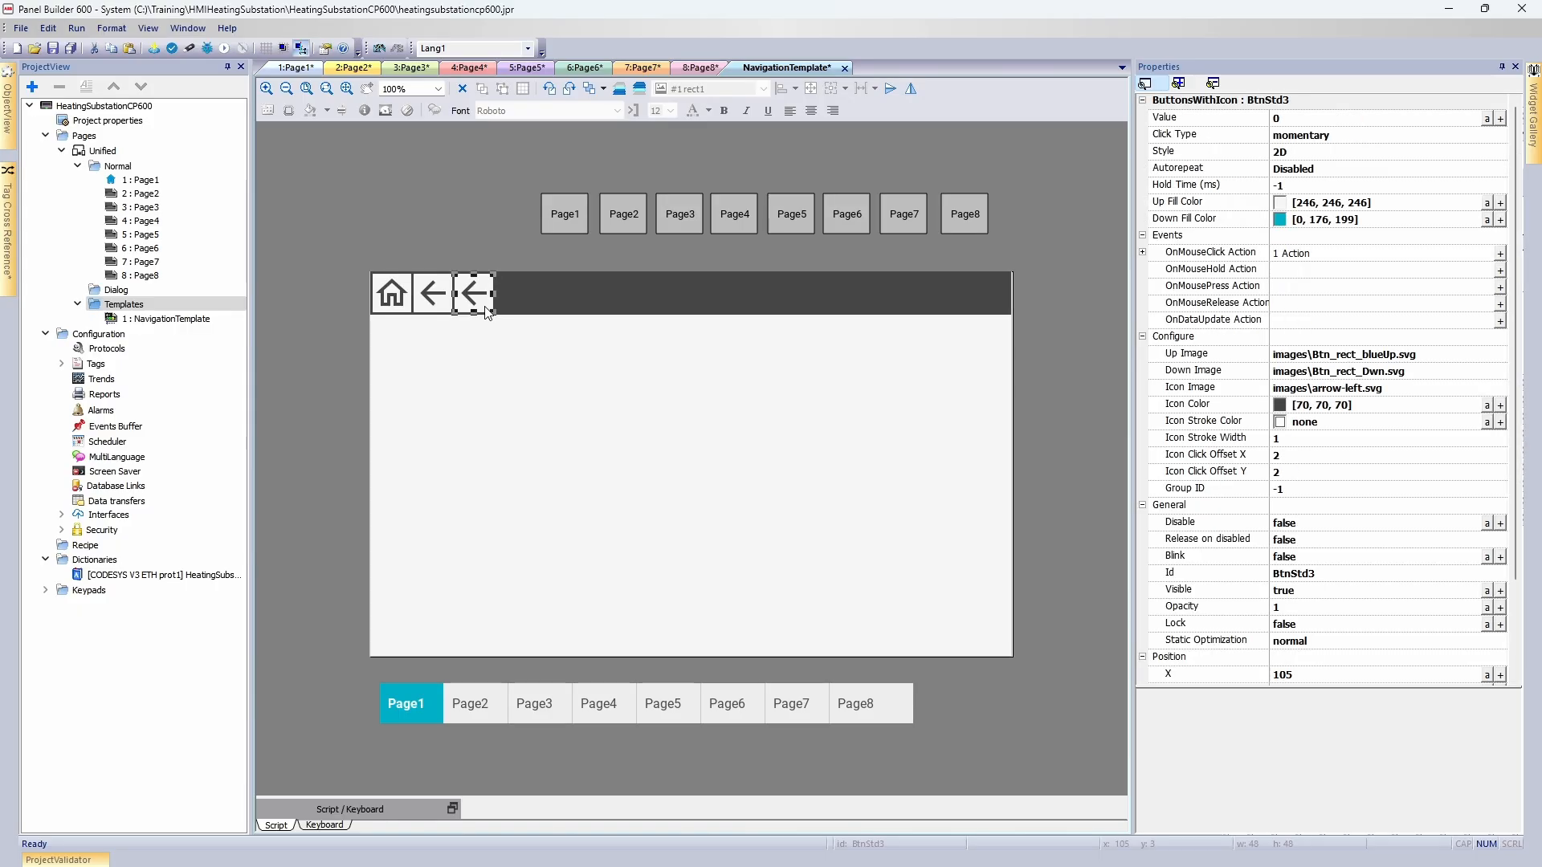
pyautogui.click(1499, 388)
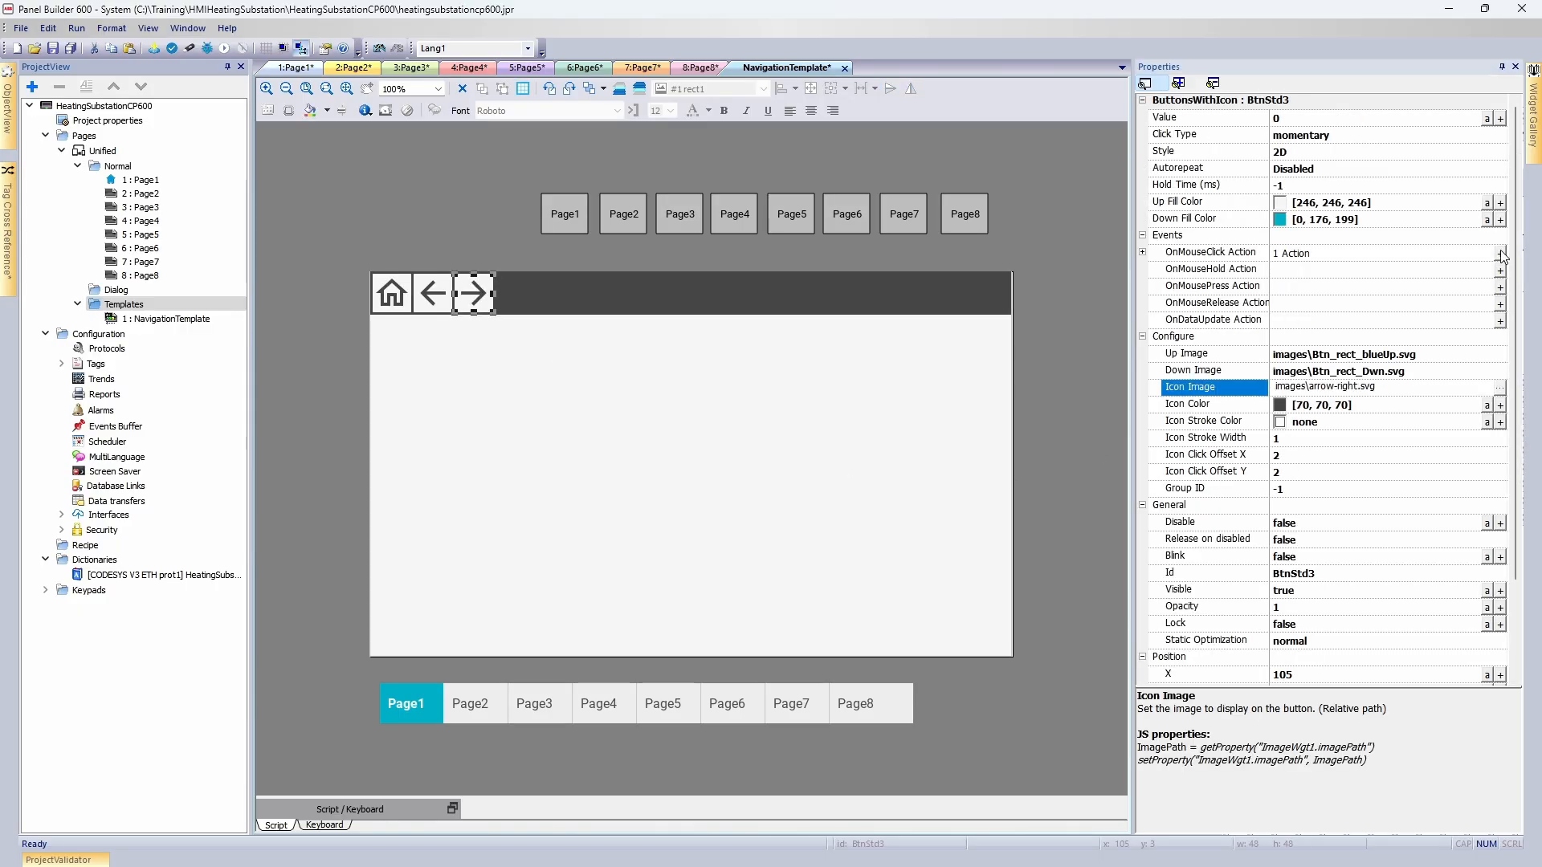
# - Change the arrow-right button's OnMouseClick action to NextPage
pyautogui.click(1499, 253)
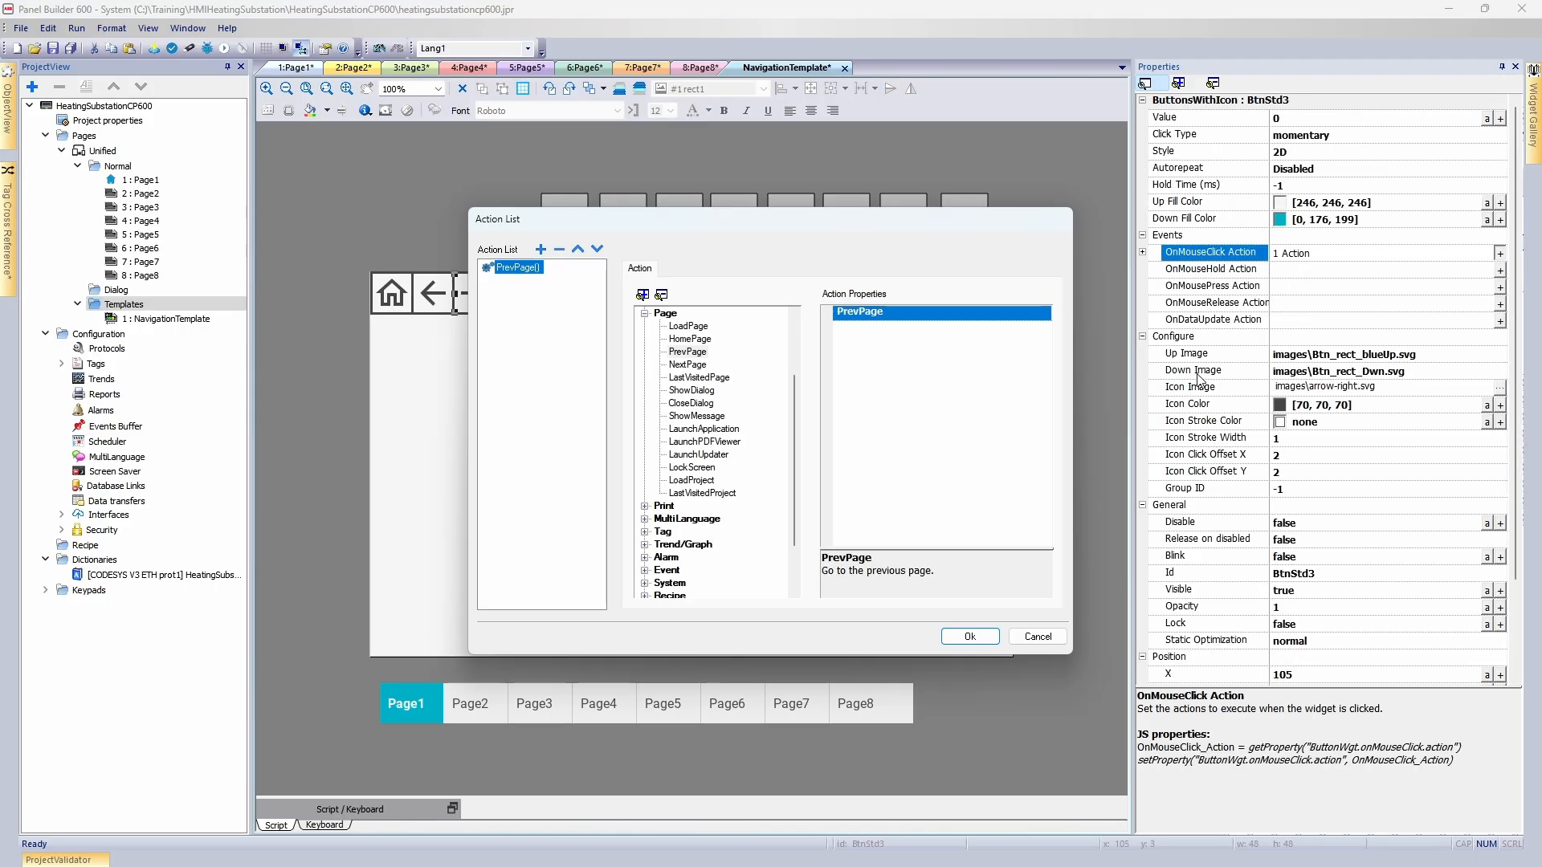
pyautogui.click(688, 365)
pyautogui.click(970, 636)
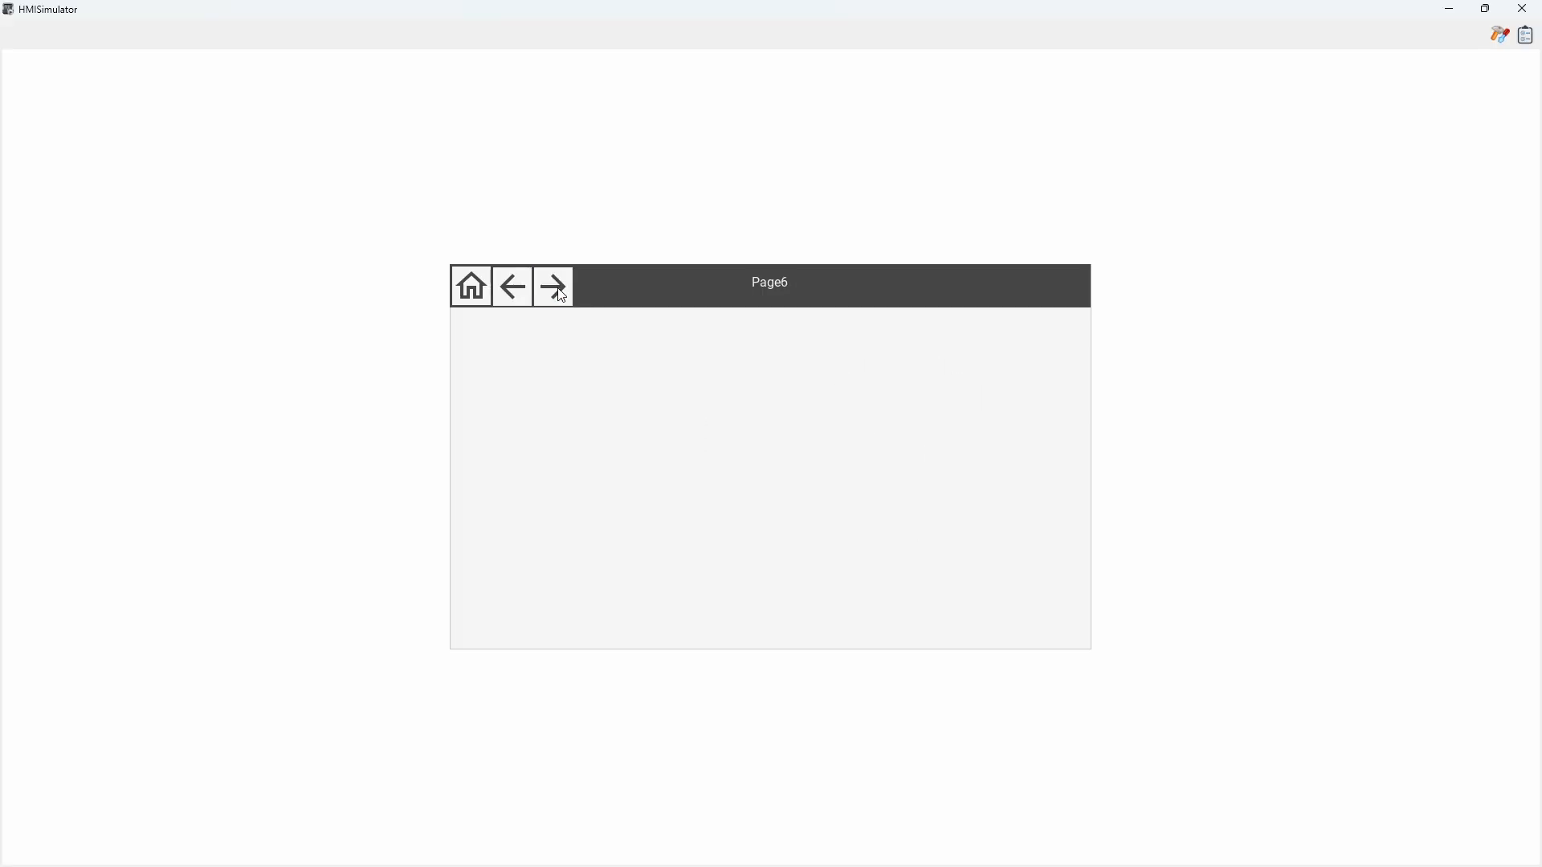
# - Test the home and previous-page buttons in the HMI simulator
pyautogui.click(480, 301)
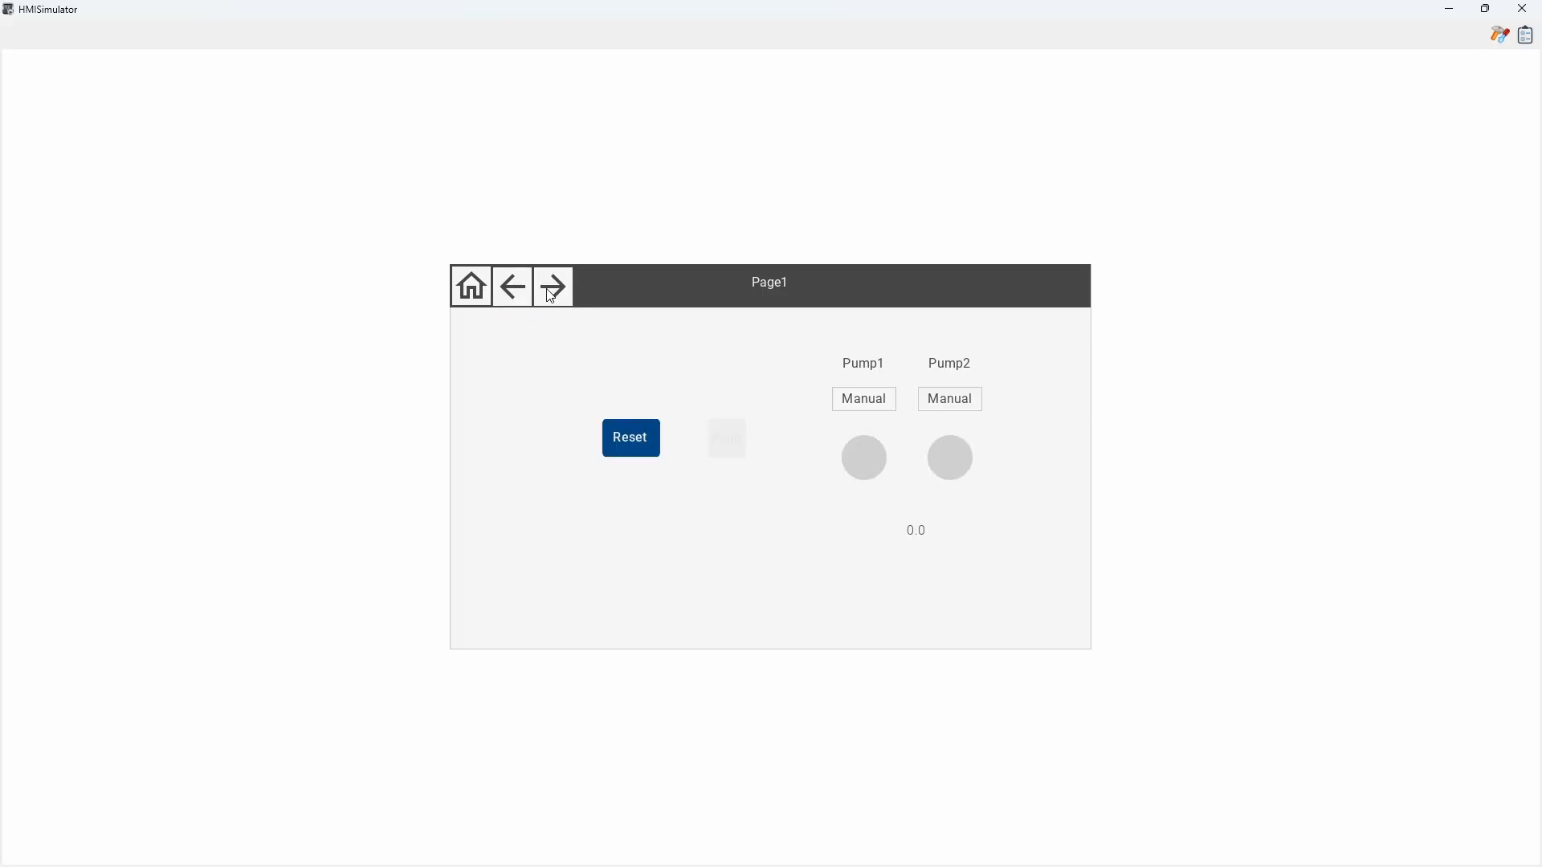
pyautogui.click(514, 296)
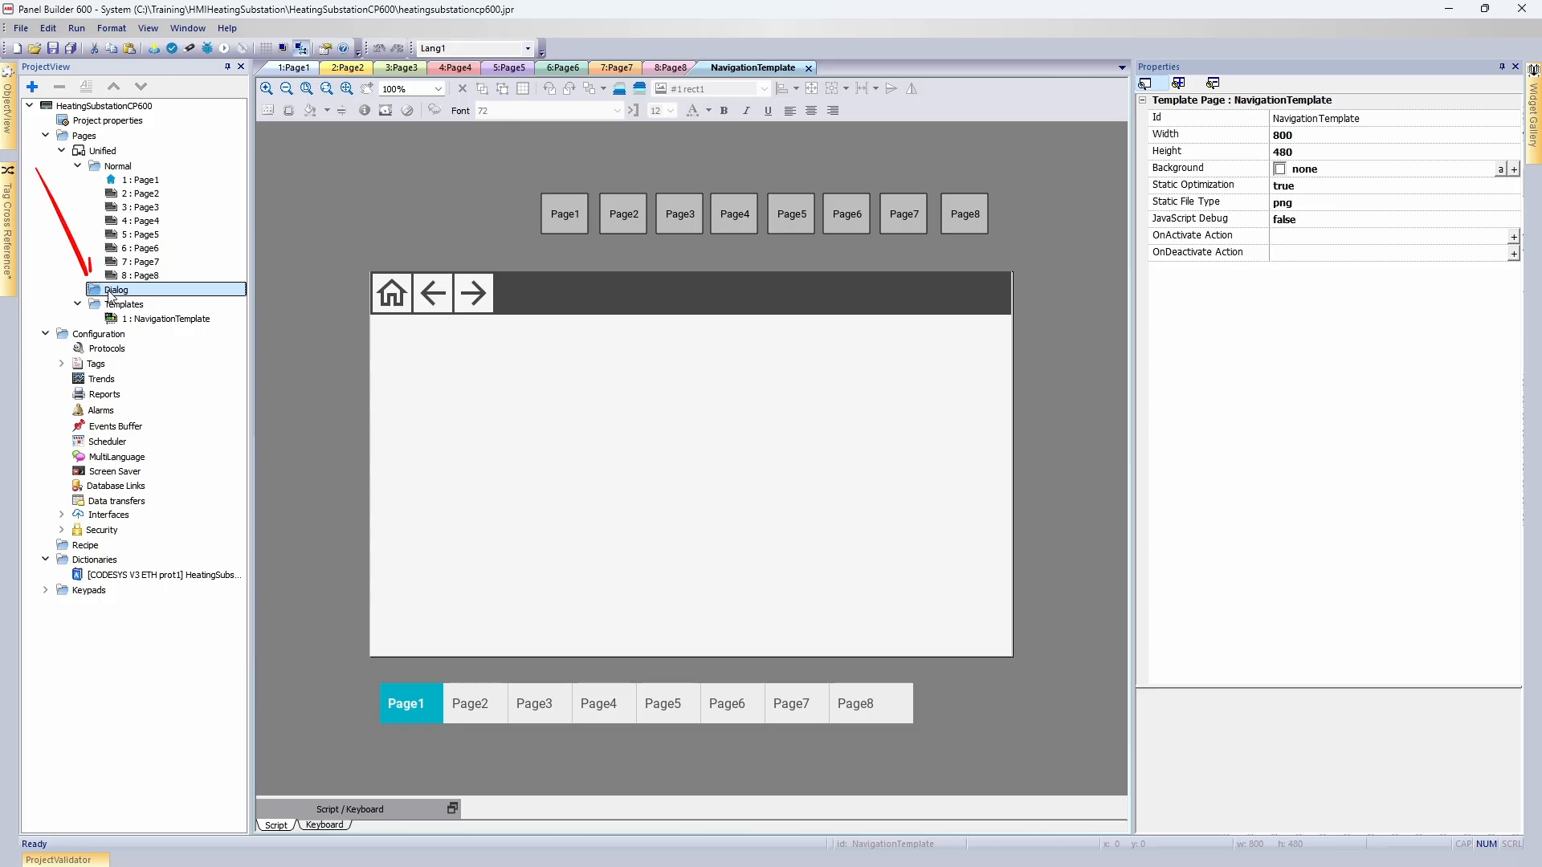
# - Insert a new dialog page named MenuPopUp in the Unified category
pyautogui.rightClick(110, 296)
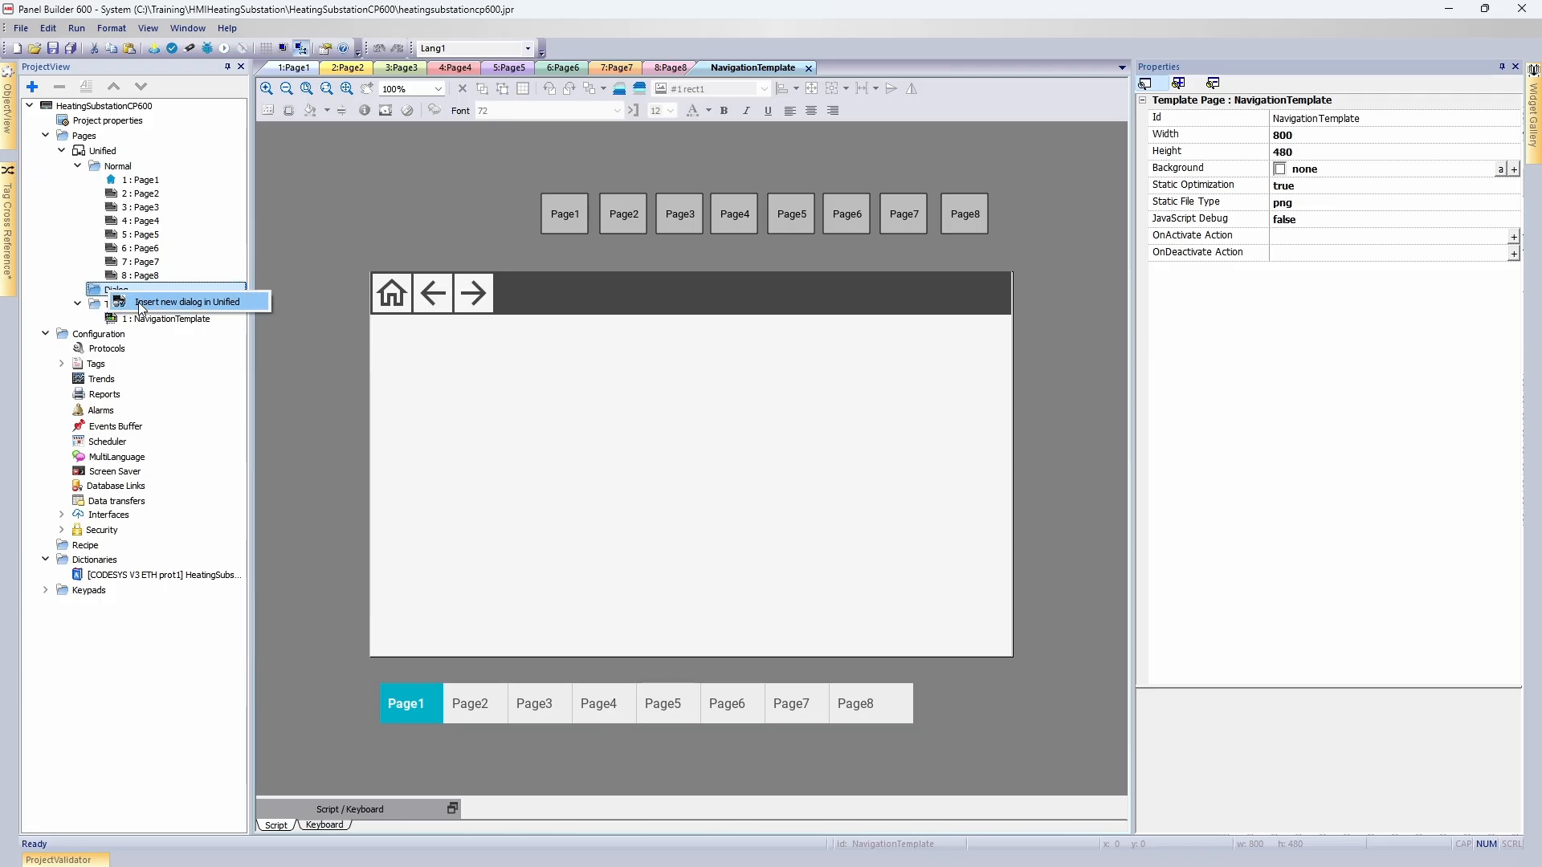
pyautogui.click(141, 306)
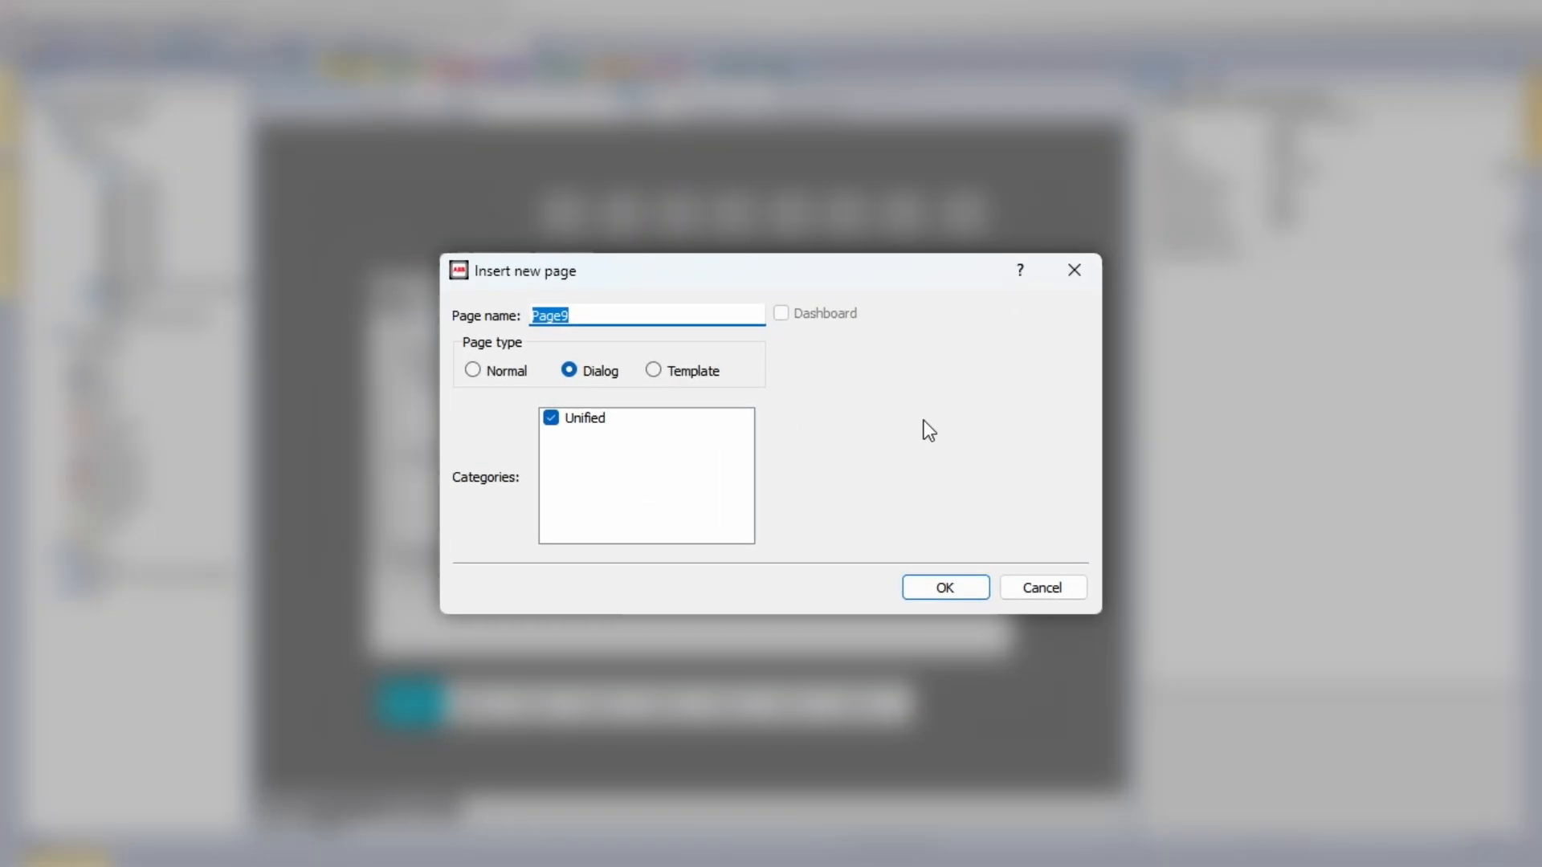
pyautogui.write('MenuPopUp')
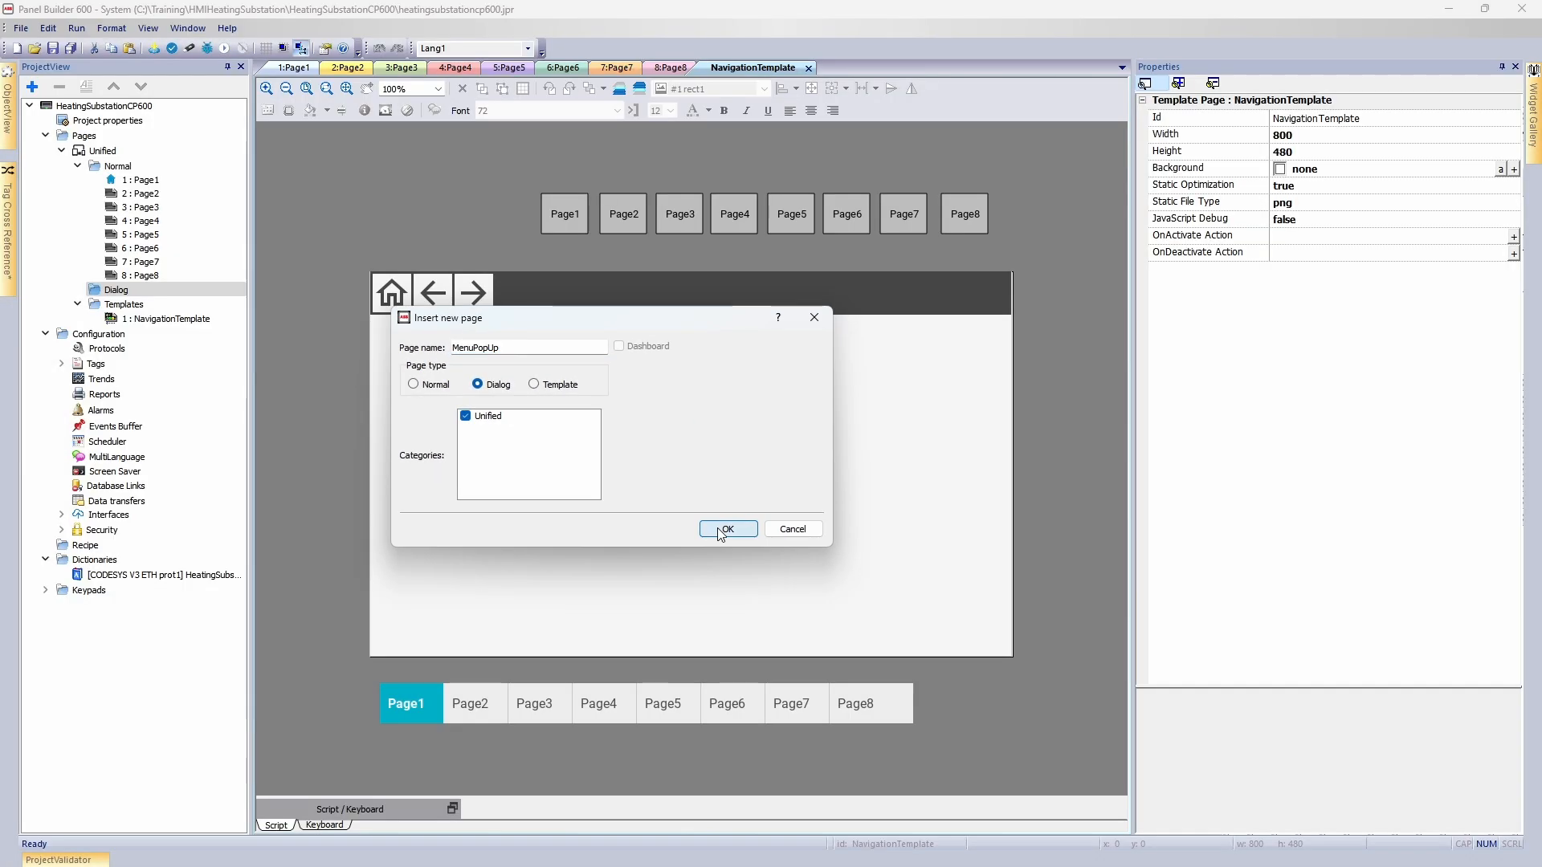
pyautogui.click(945, 587)
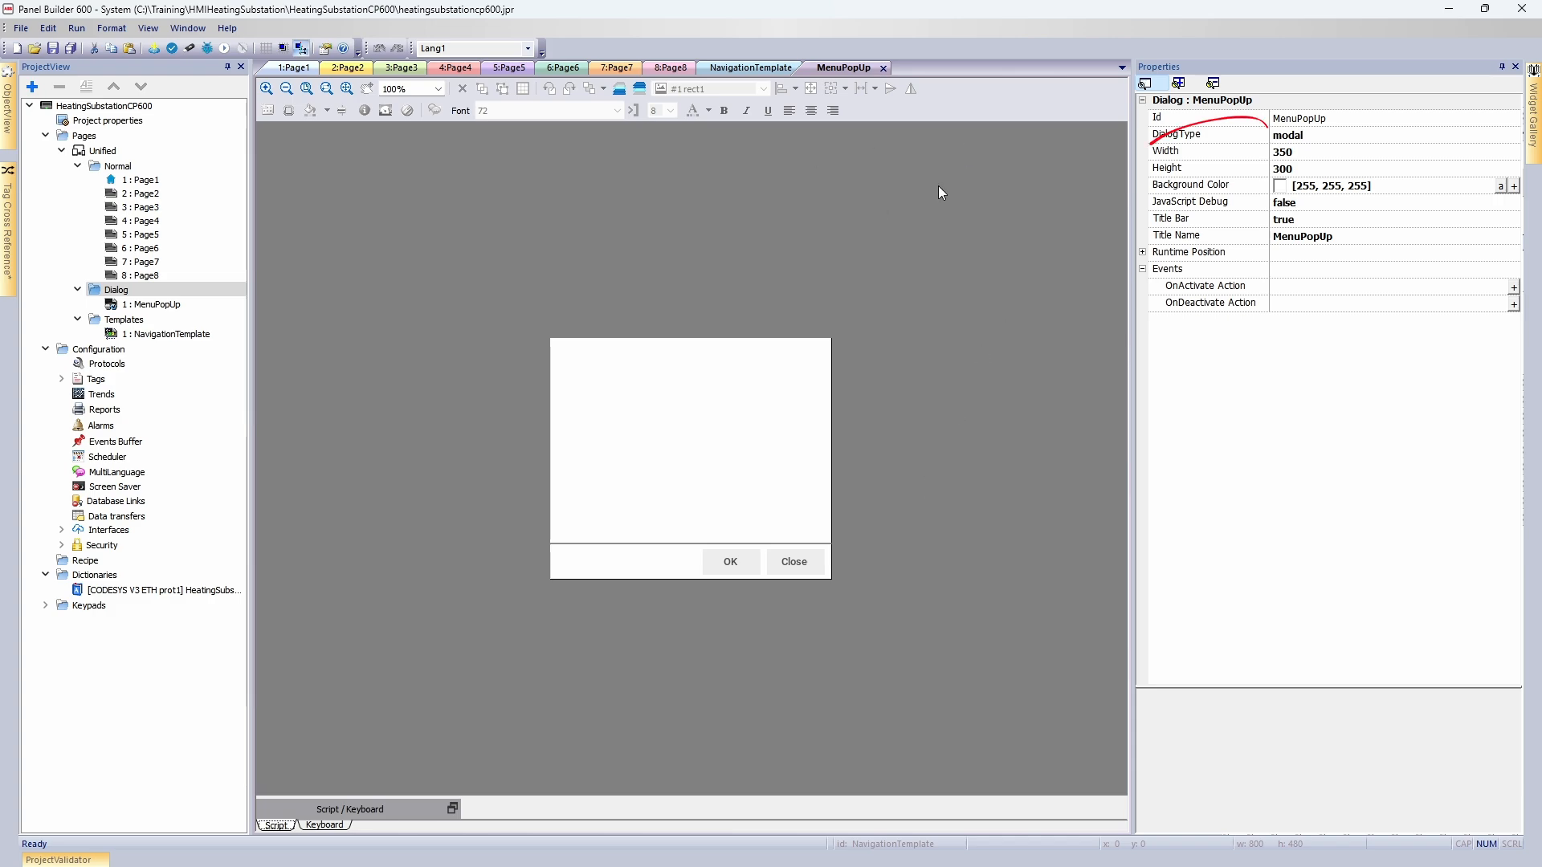
# - Check the OK button's OnMouseRelease action and delete the default OK and Close buttons and separator line from the MenuPopUp dialog
pyautogui.click(737, 569)
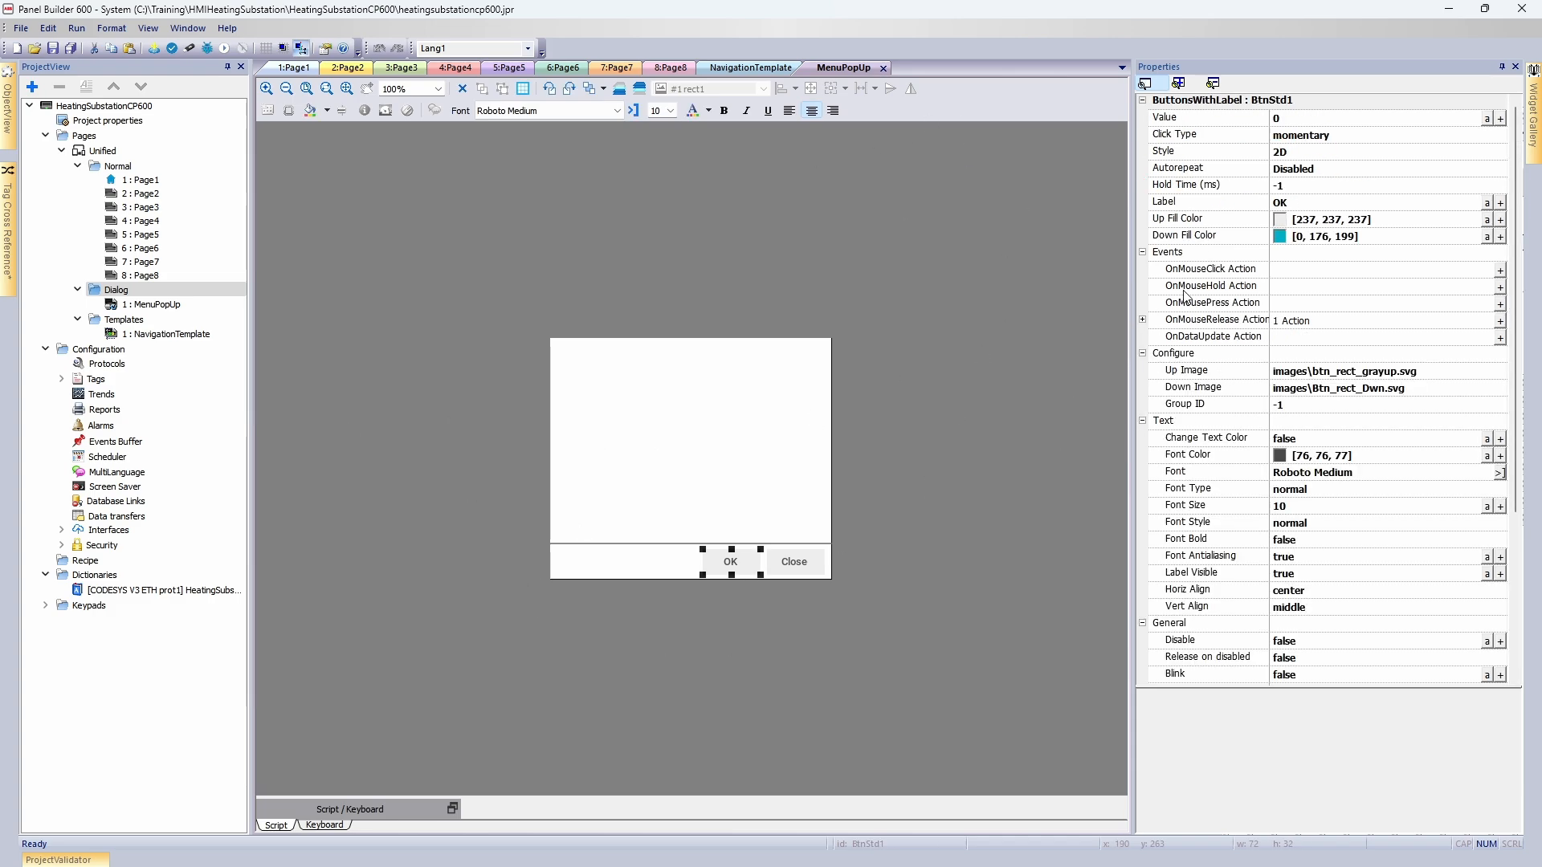
pyautogui.click(1142, 321)
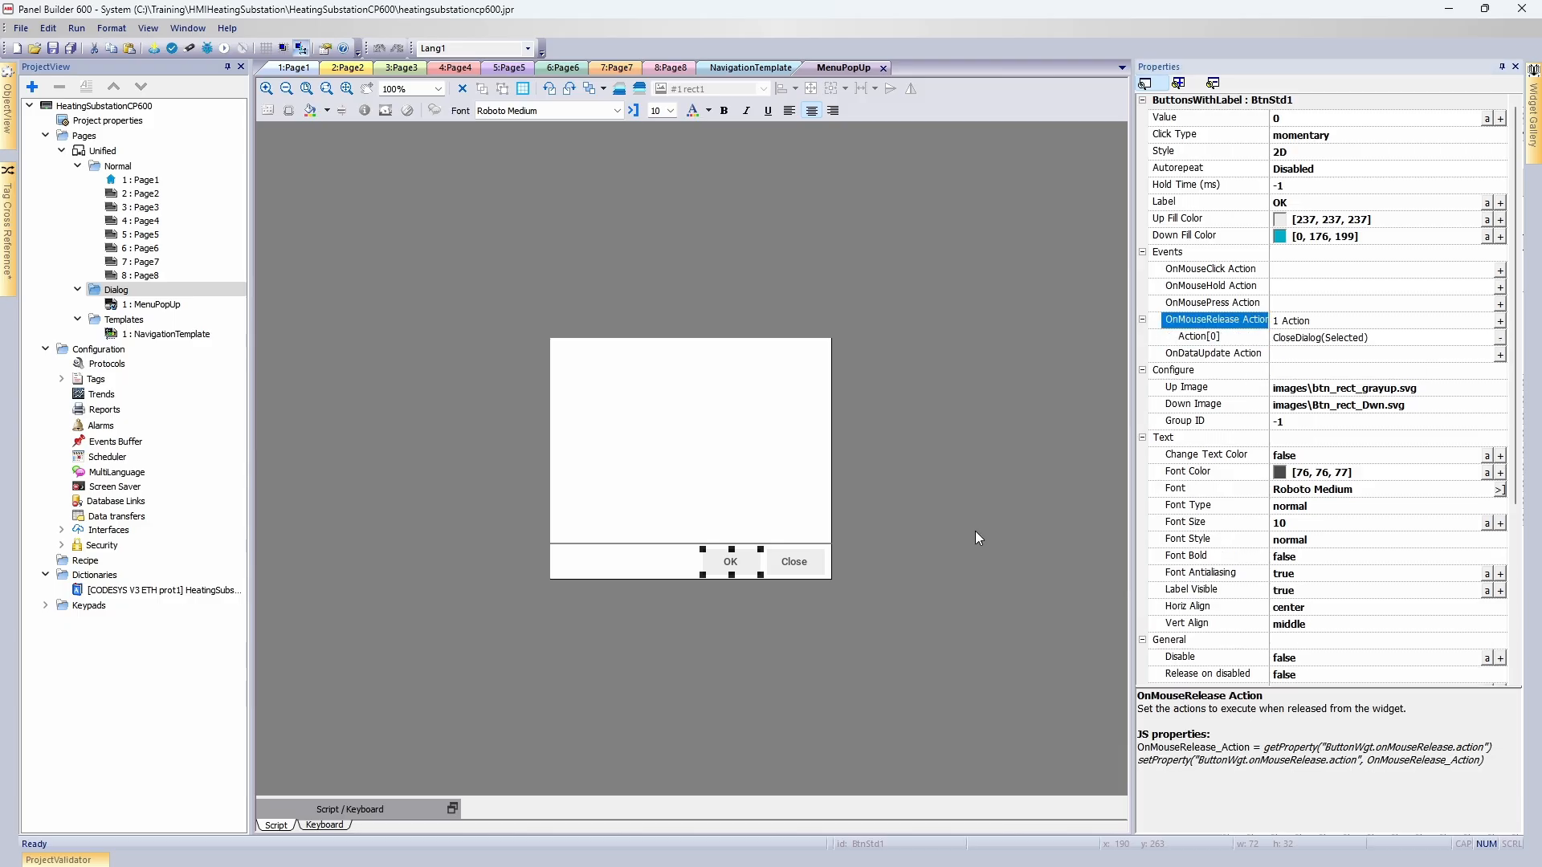
pyautogui.click(791, 518)
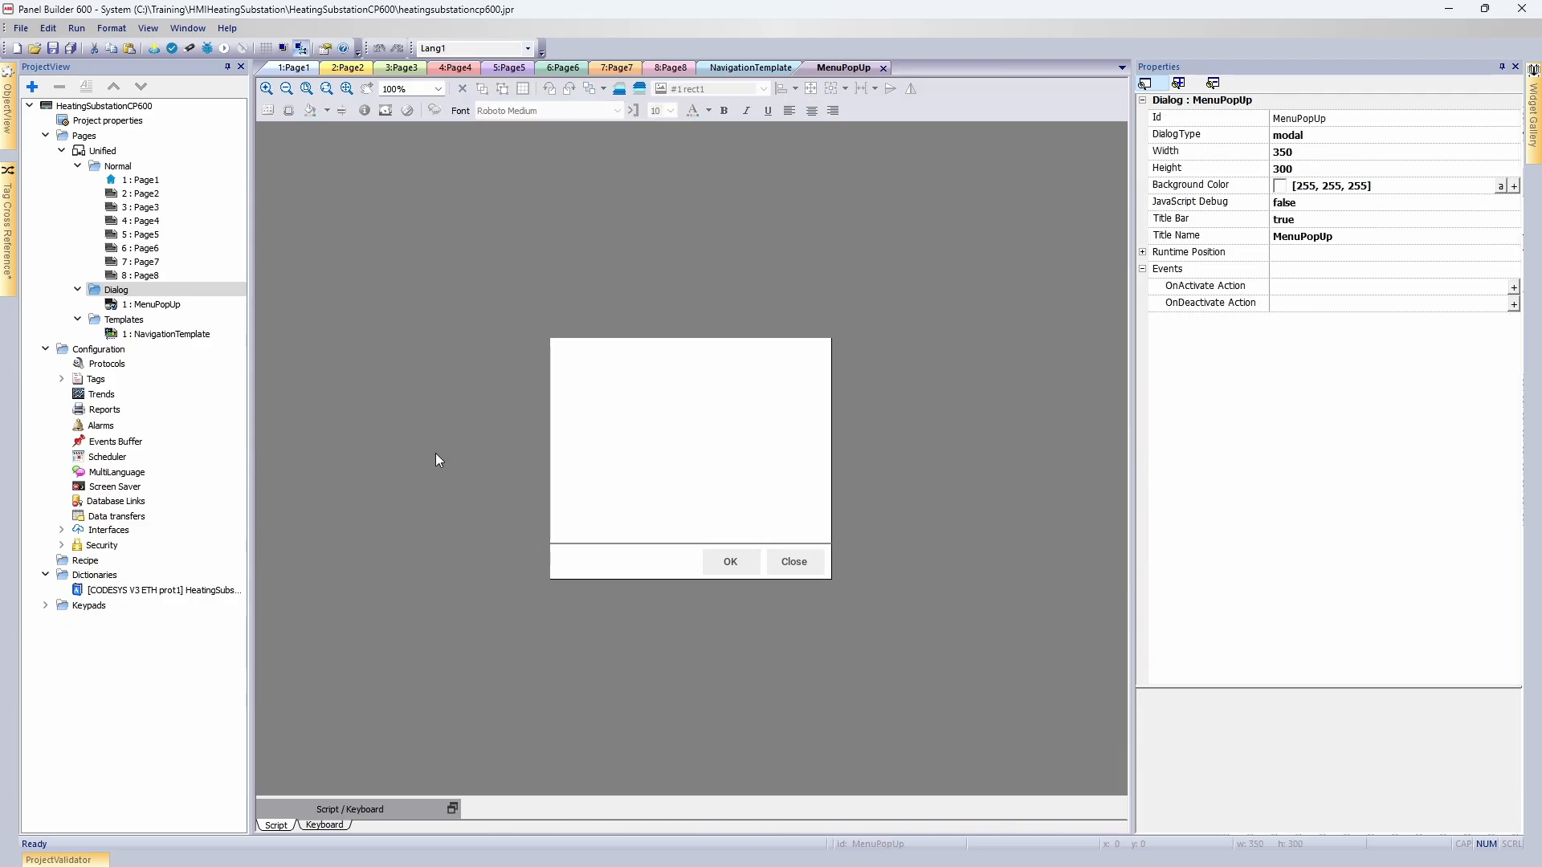
pyautogui.moveTo(435, 460); pyautogui.dragTo(978, 643)
pyautogui.press('Delete')
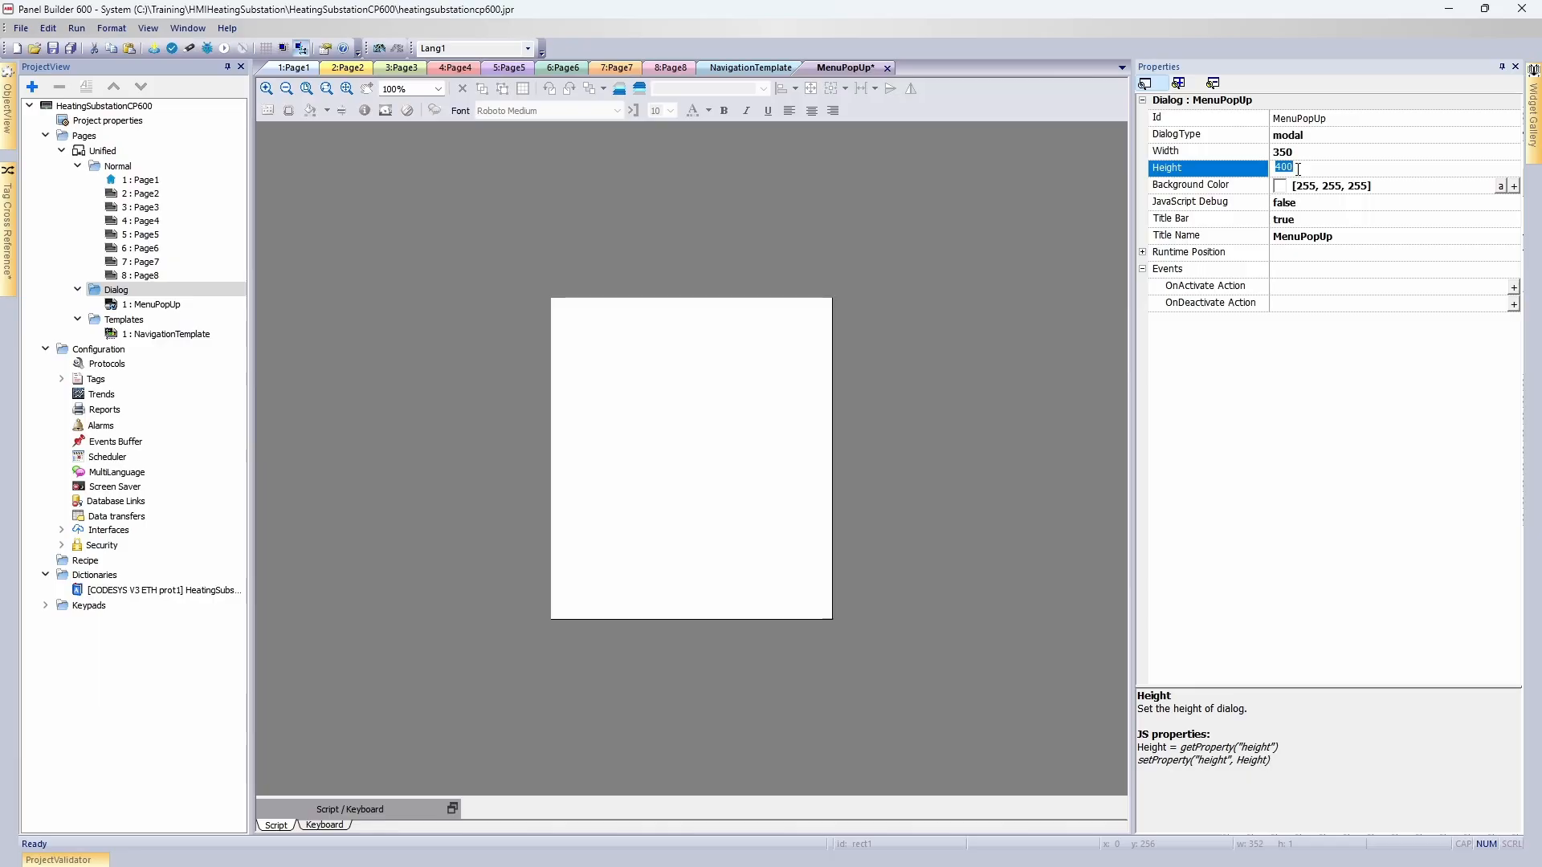
# - Set the MenuPopUp dialog's height to 480 and width to 200, and set Title Bar to false
pyautogui.press('Return')
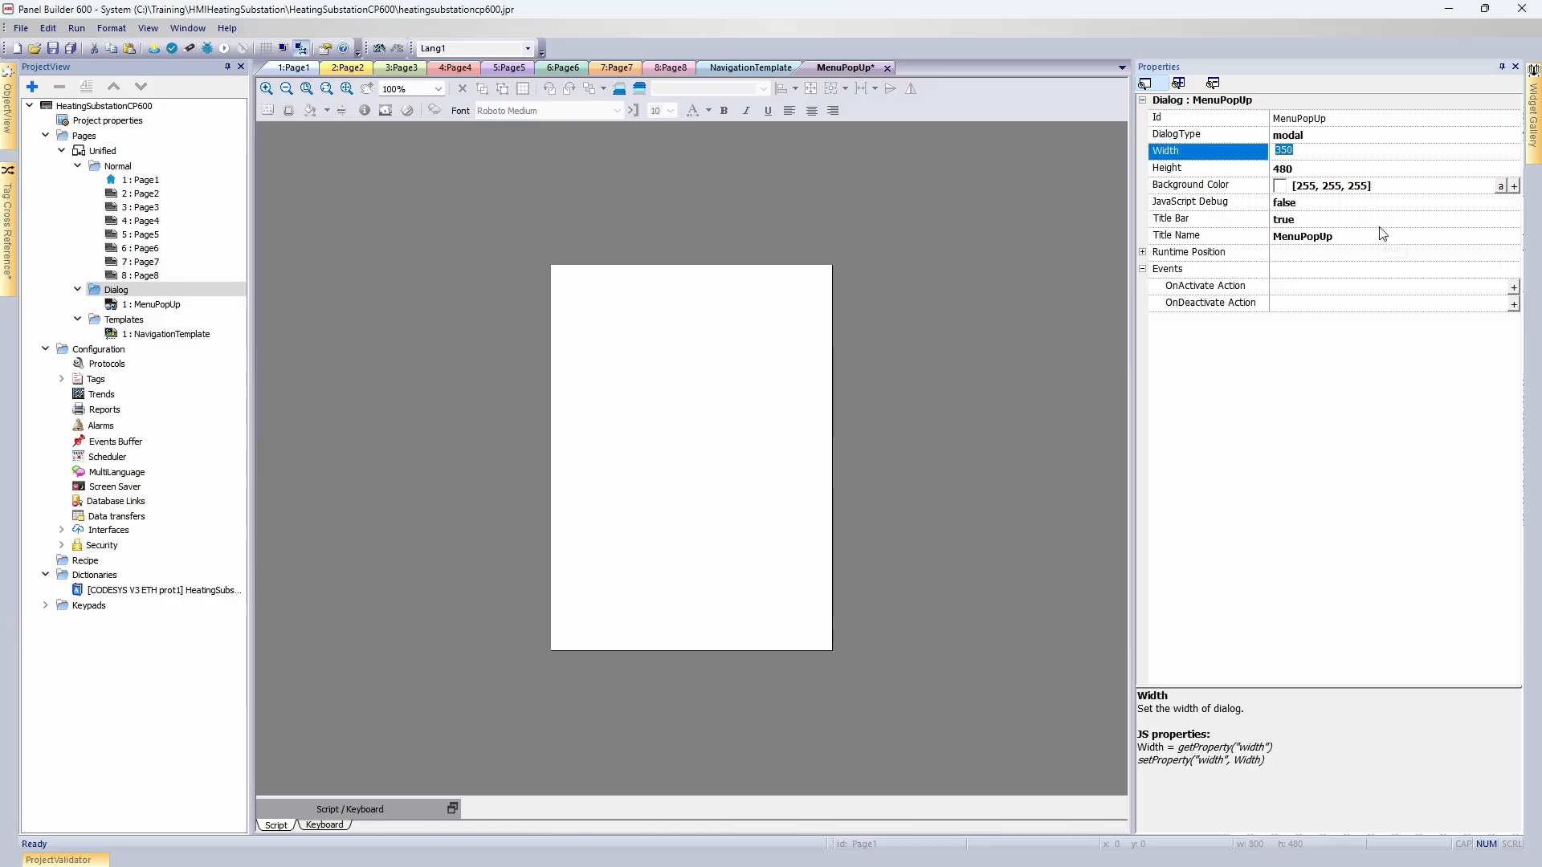
pyautogui.write('200')
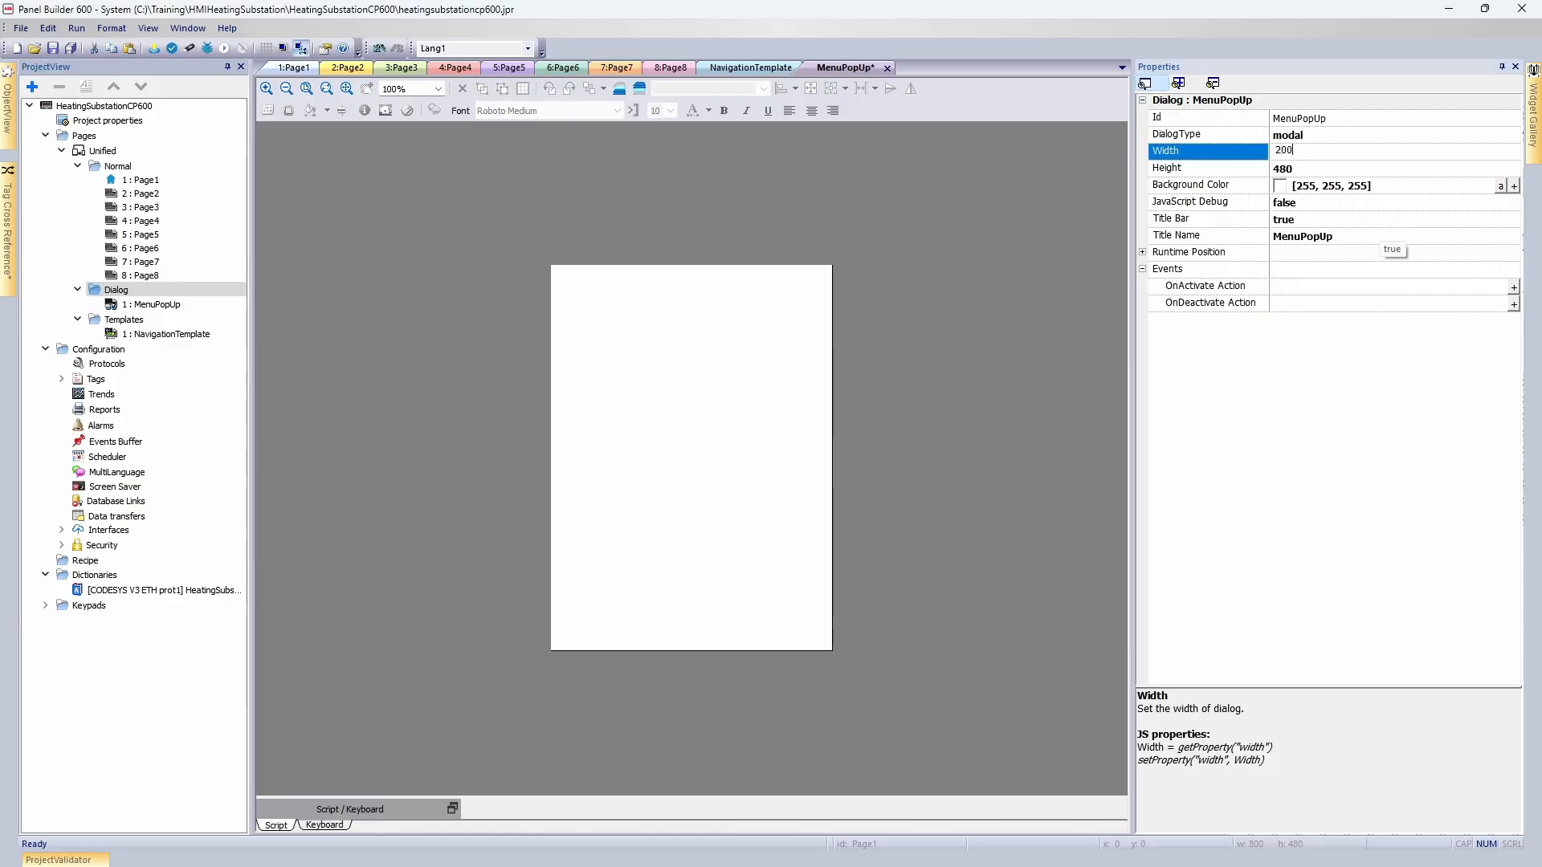
pyautogui.press('Return')
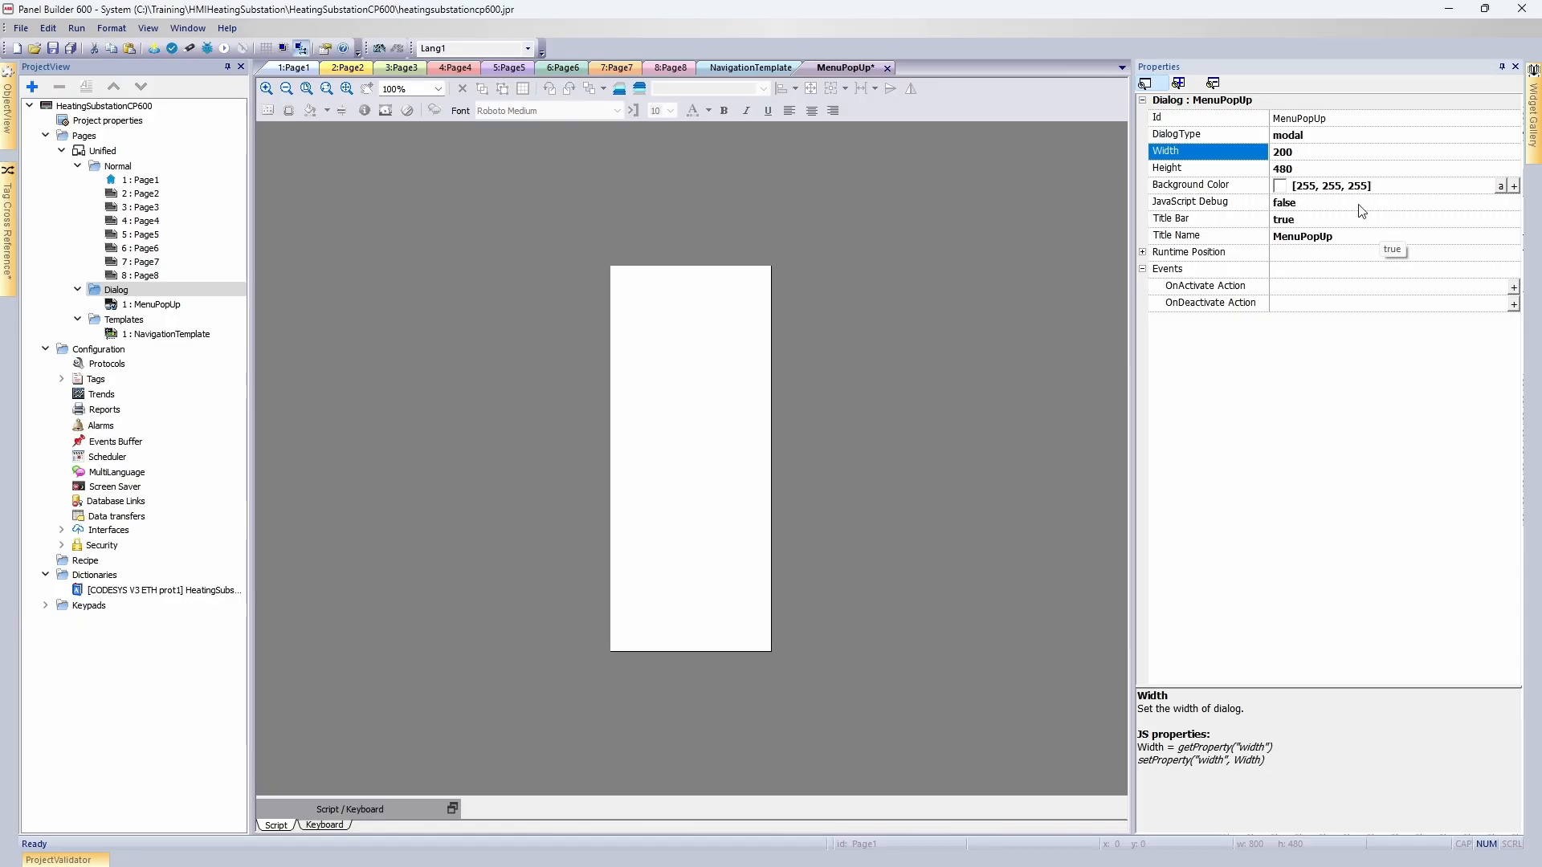
pyautogui.click(1291, 219)
pyautogui.click(1289, 247)
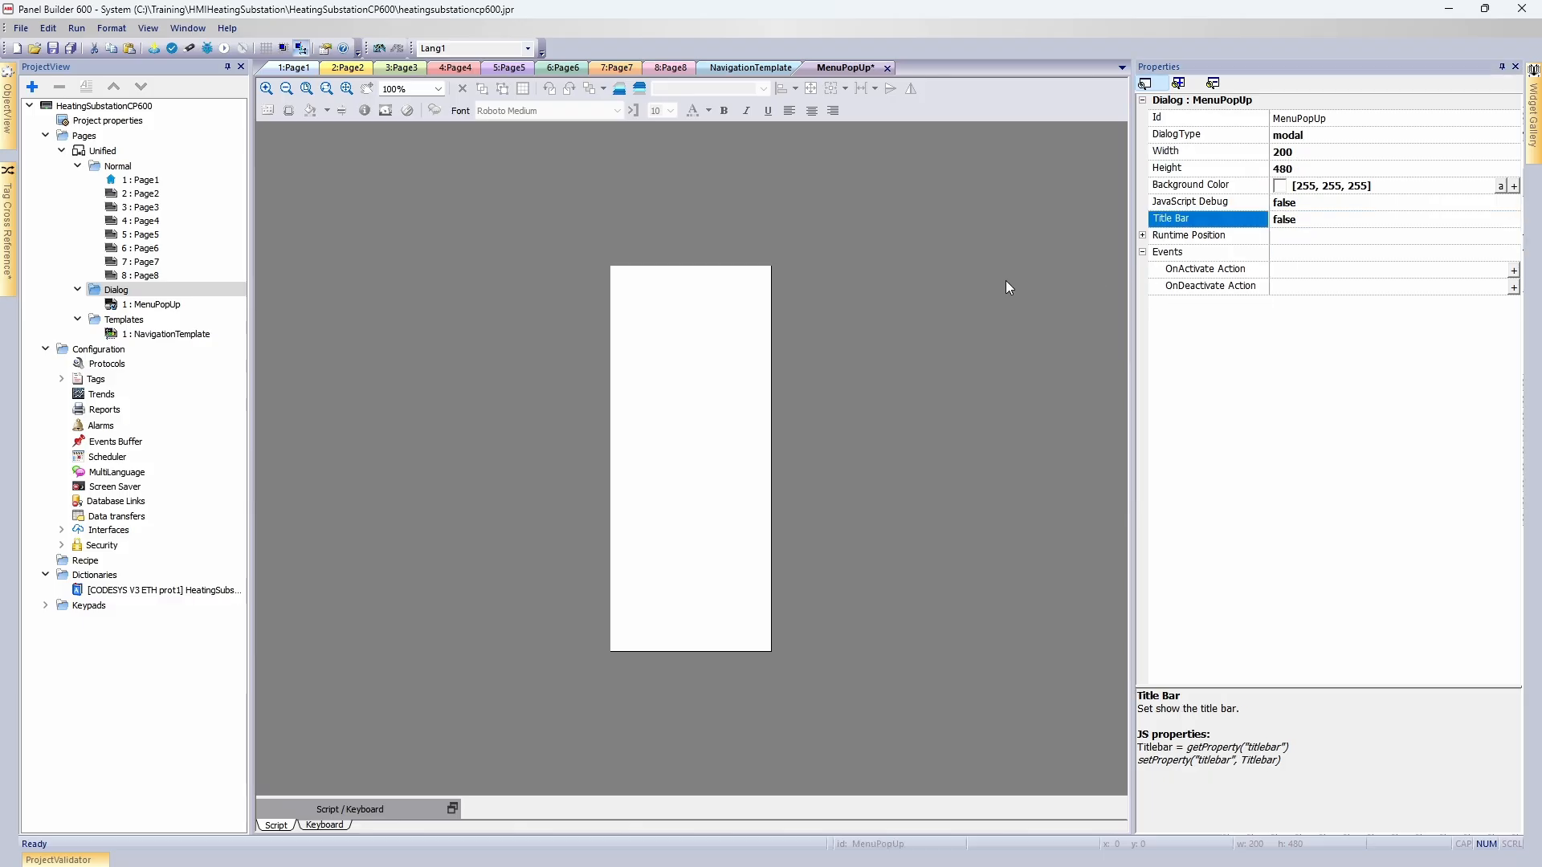
# - Set the MenuPopUp dialog's runtime X position to 600 and Runtime Positioning to true
pyautogui.click(1143, 235)
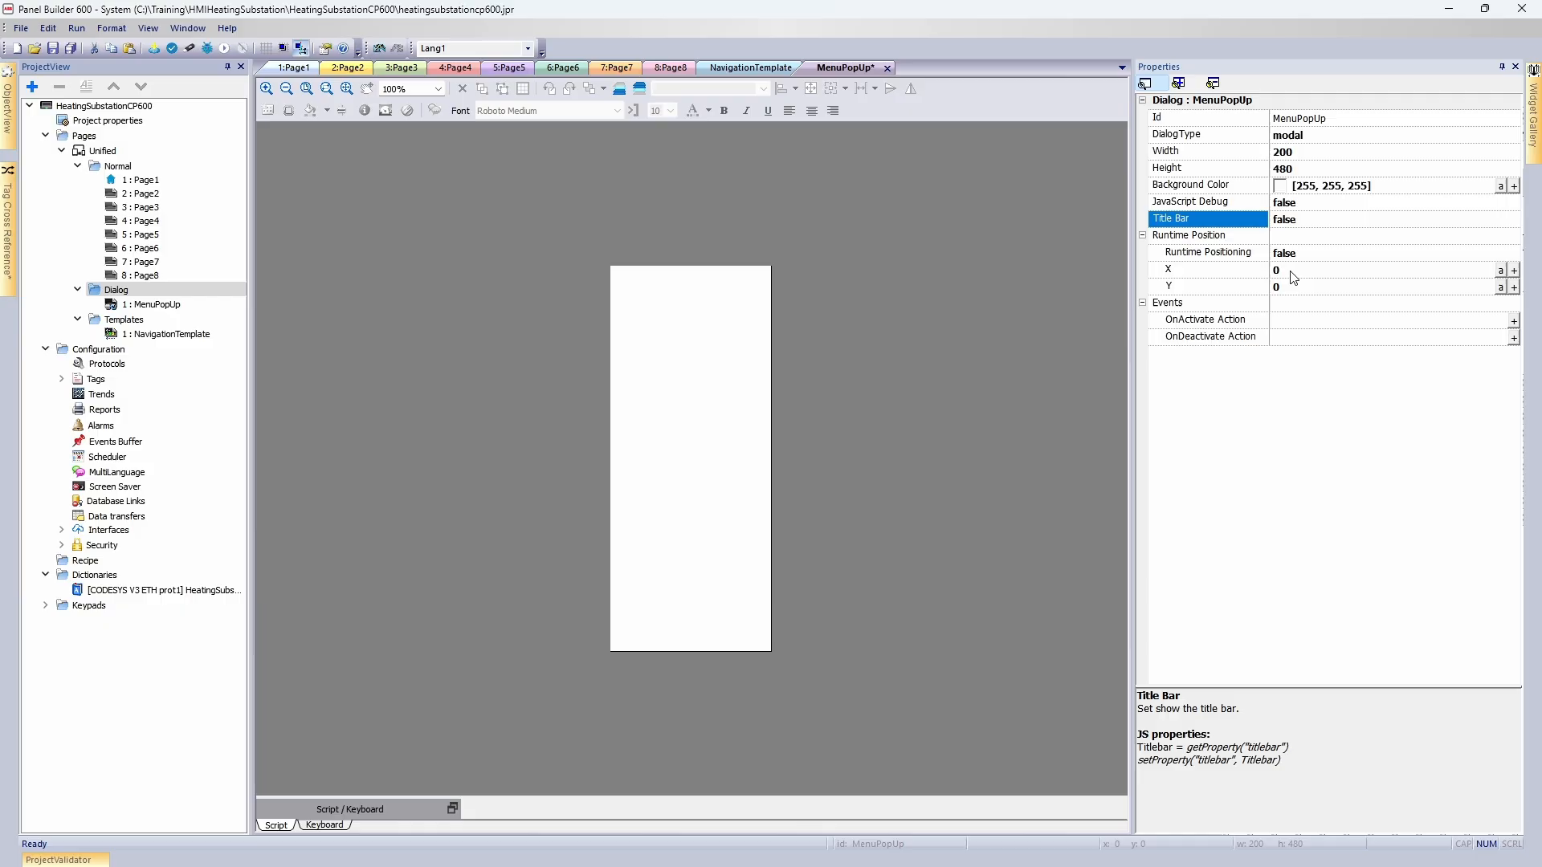
pyautogui.click(1291, 272)
pyautogui.write('60')
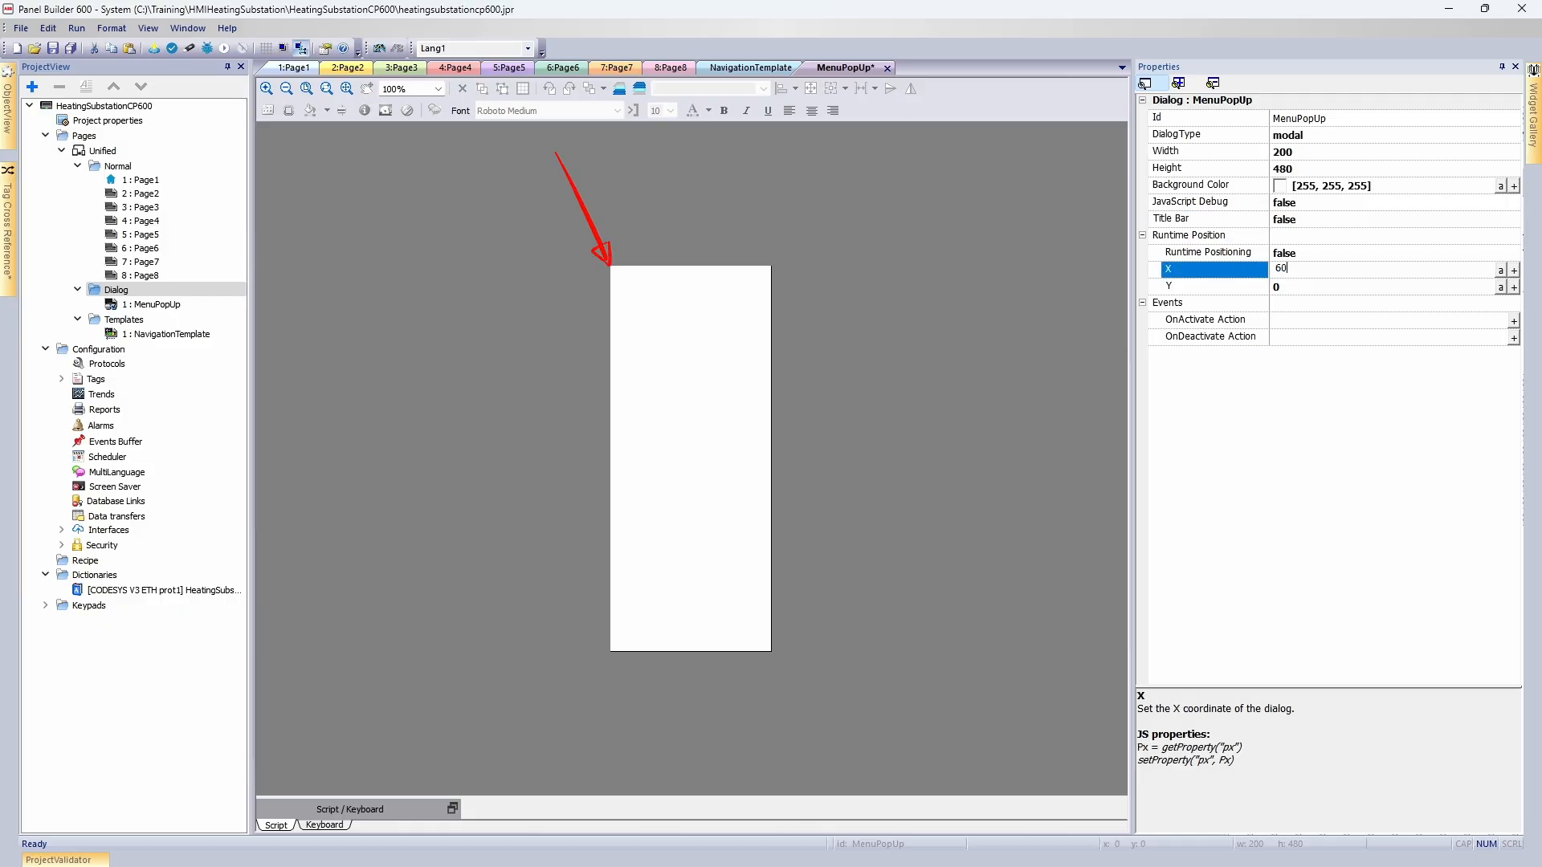
pyautogui.write('0')
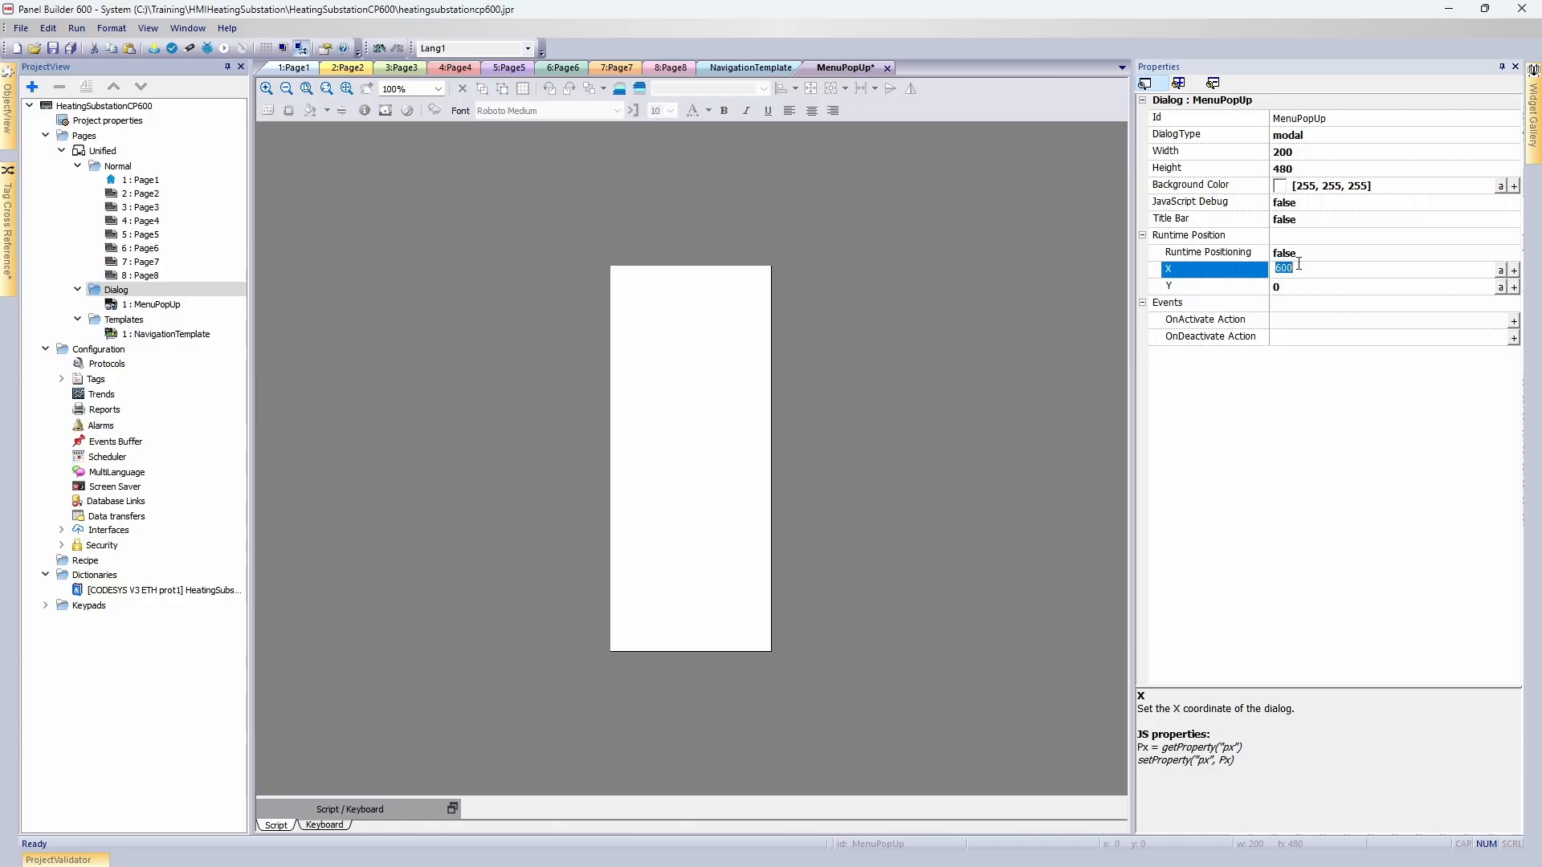
pyautogui.click(1299, 255)
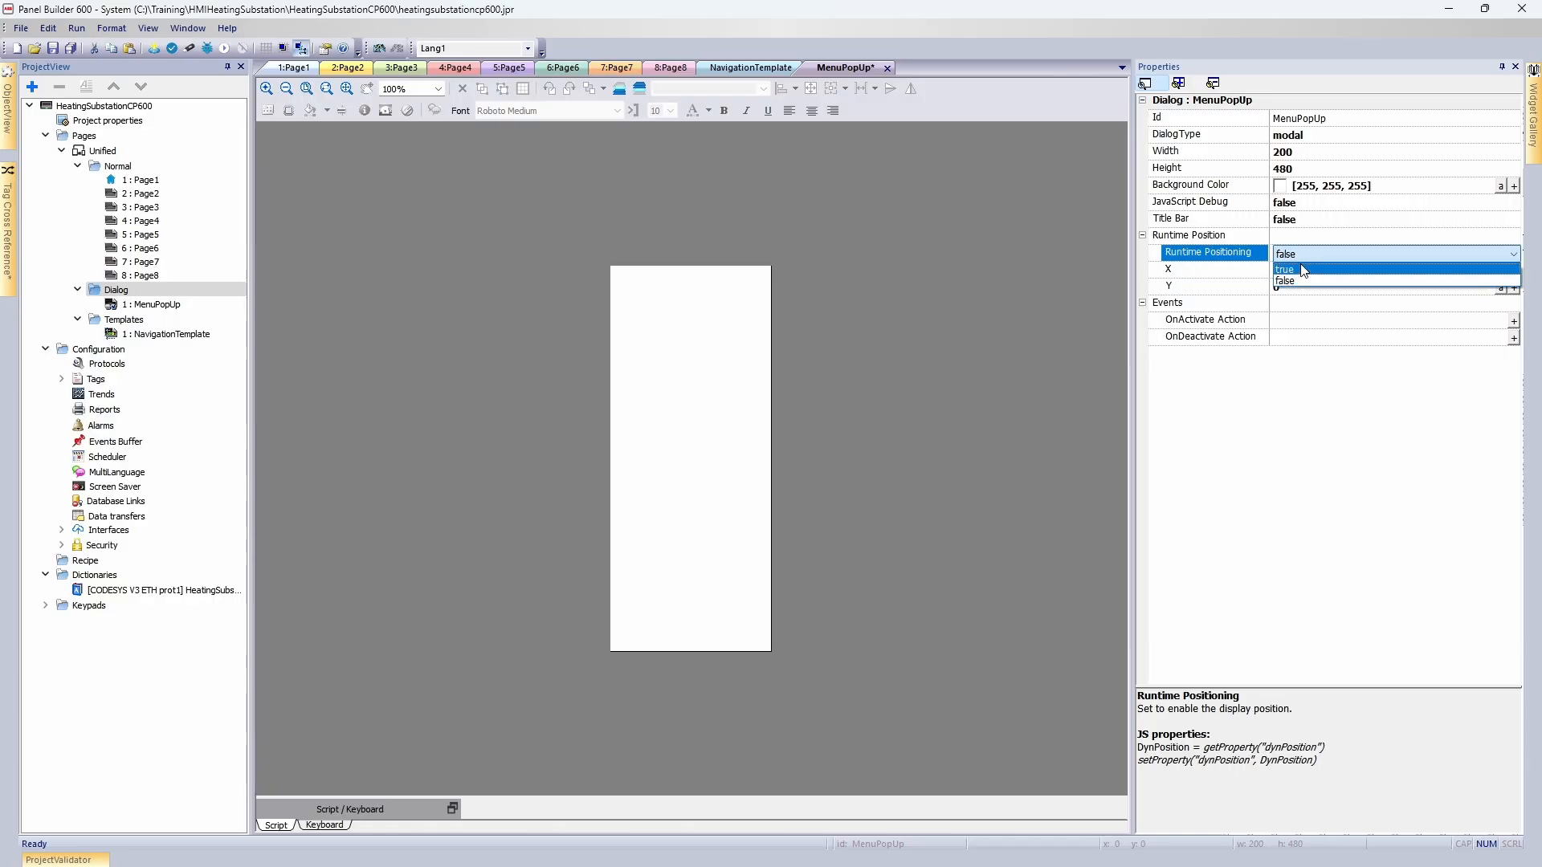
pyautogui.click(1302, 270)
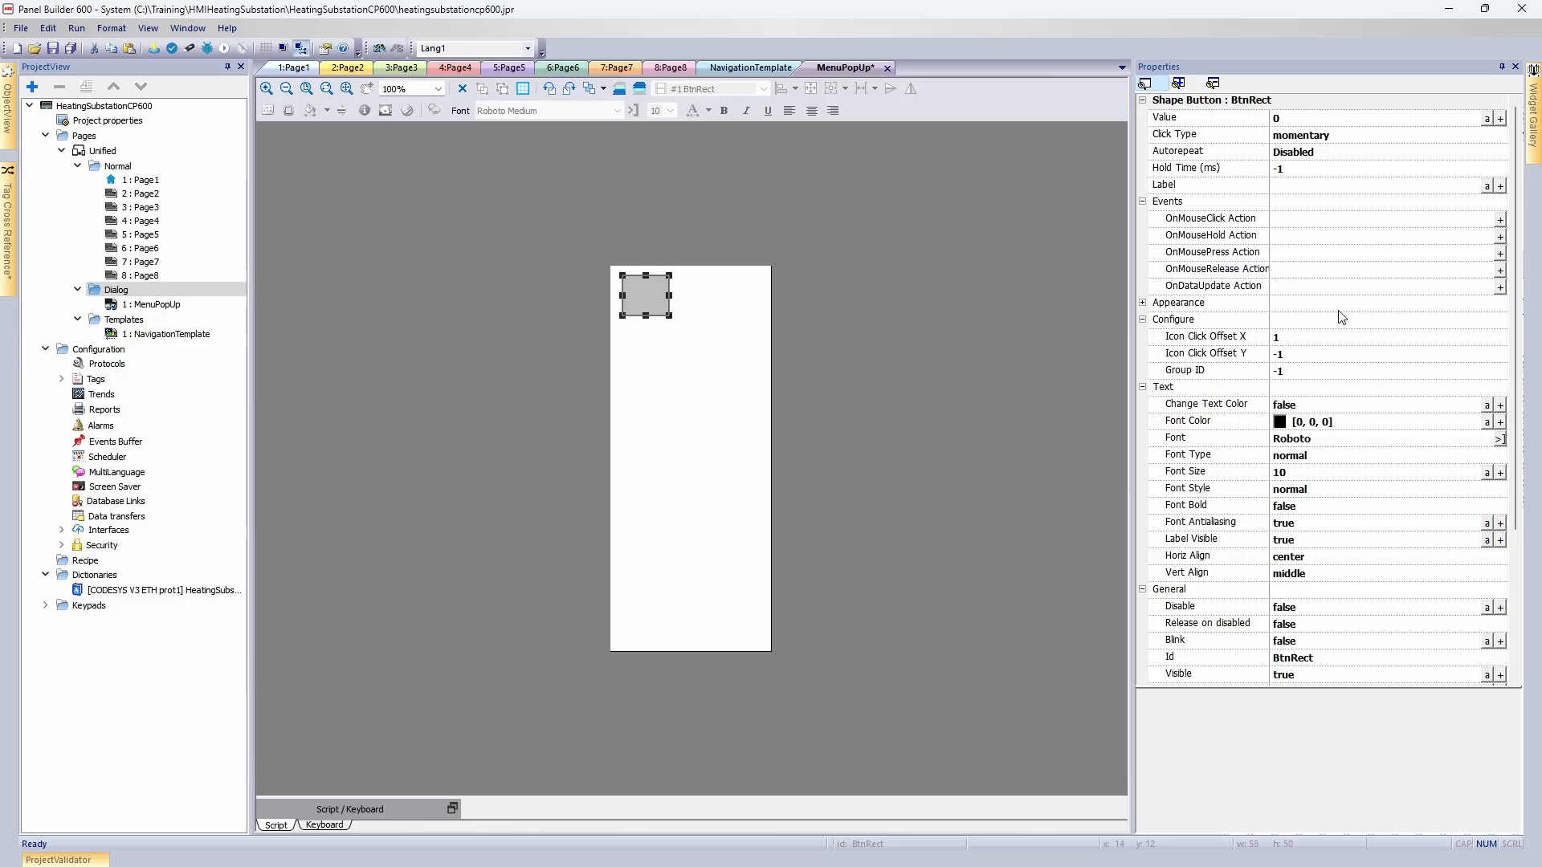
# - Add a LoadPage action for Page1 to the OnMouseClick event of the rectangular button in the dialog
pyautogui.click(1500, 219)
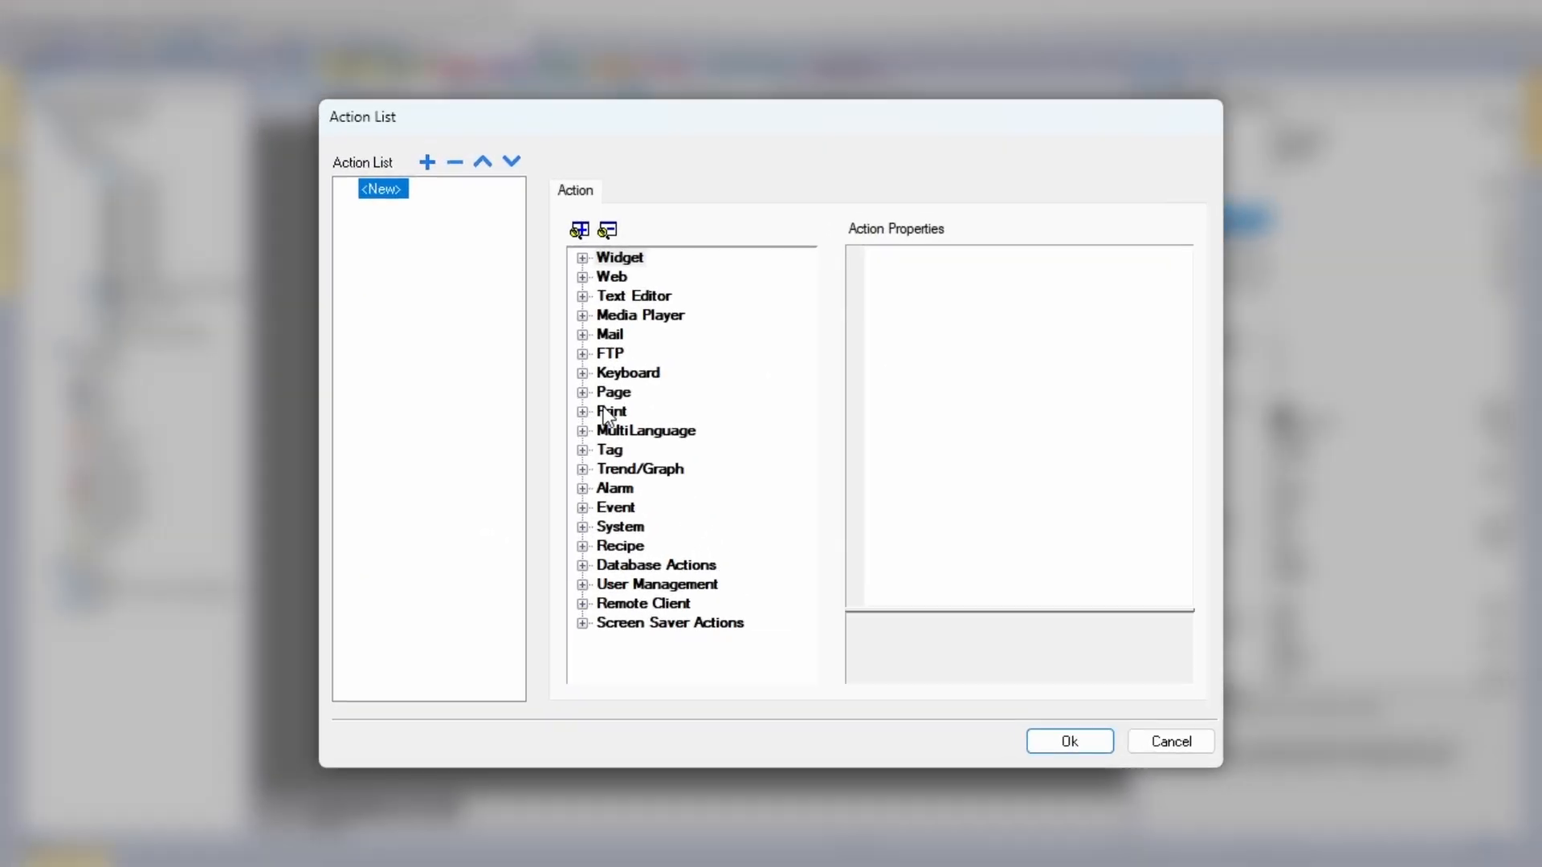
pyautogui.click(640, 411)
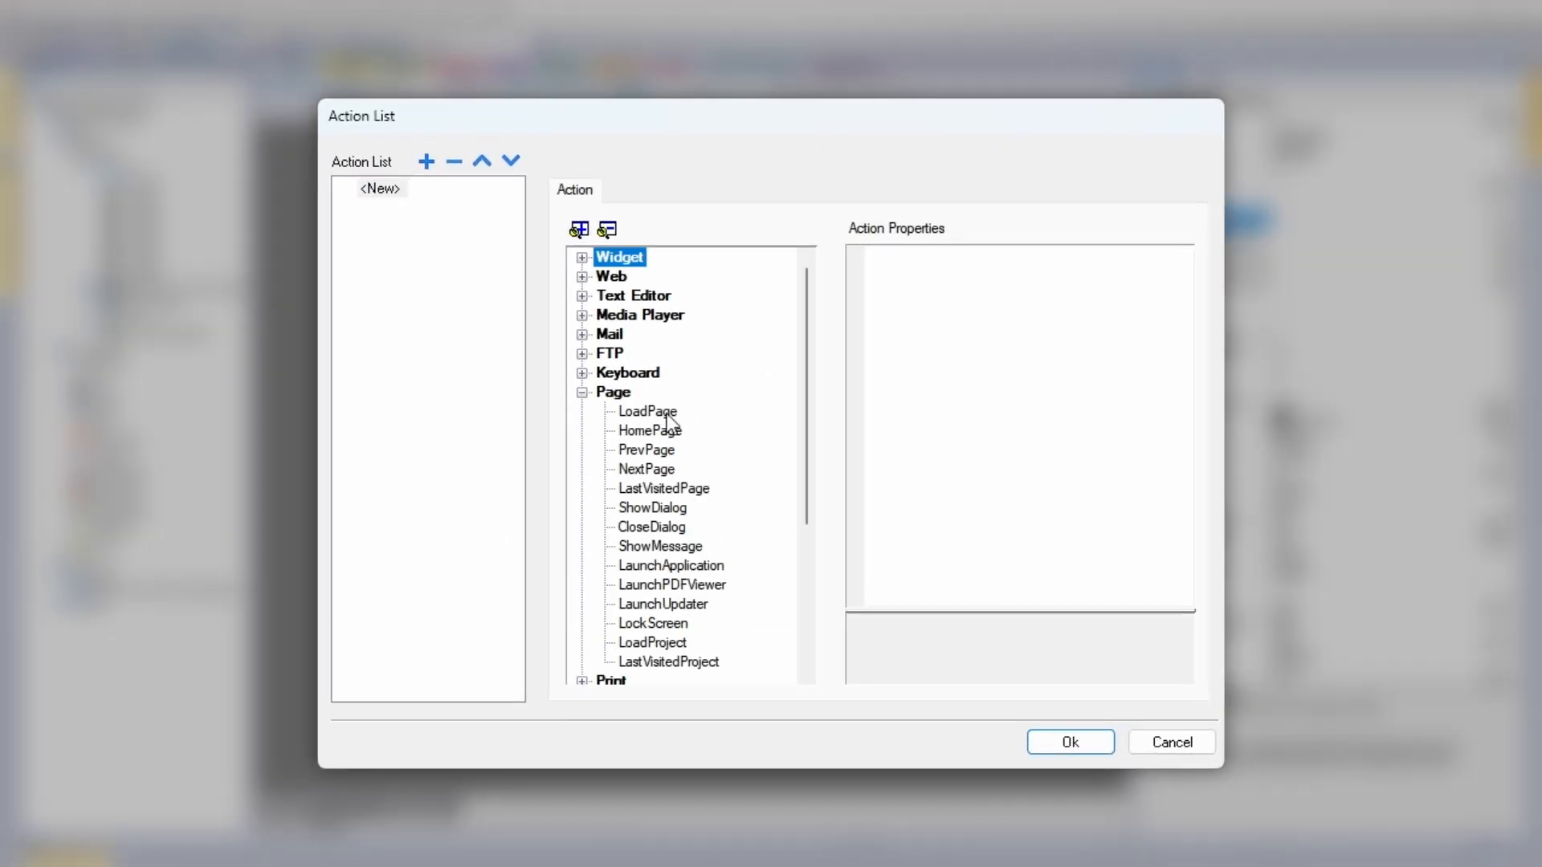
pyautogui.click(642, 410)
pyautogui.click(1180, 283)
pyautogui.click(586, 529)
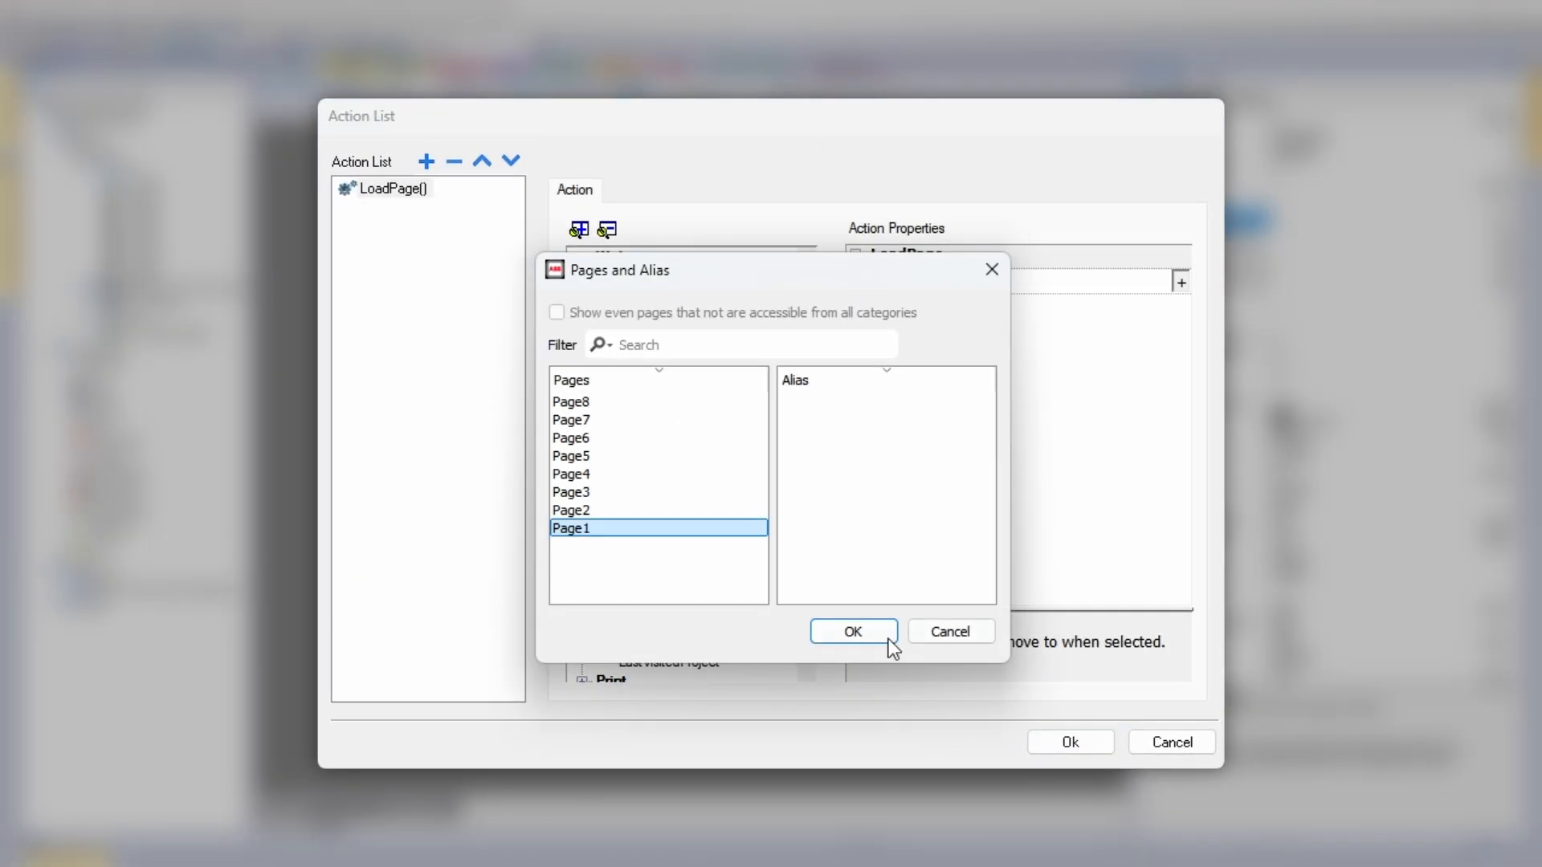
pyautogui.click(850, 631)
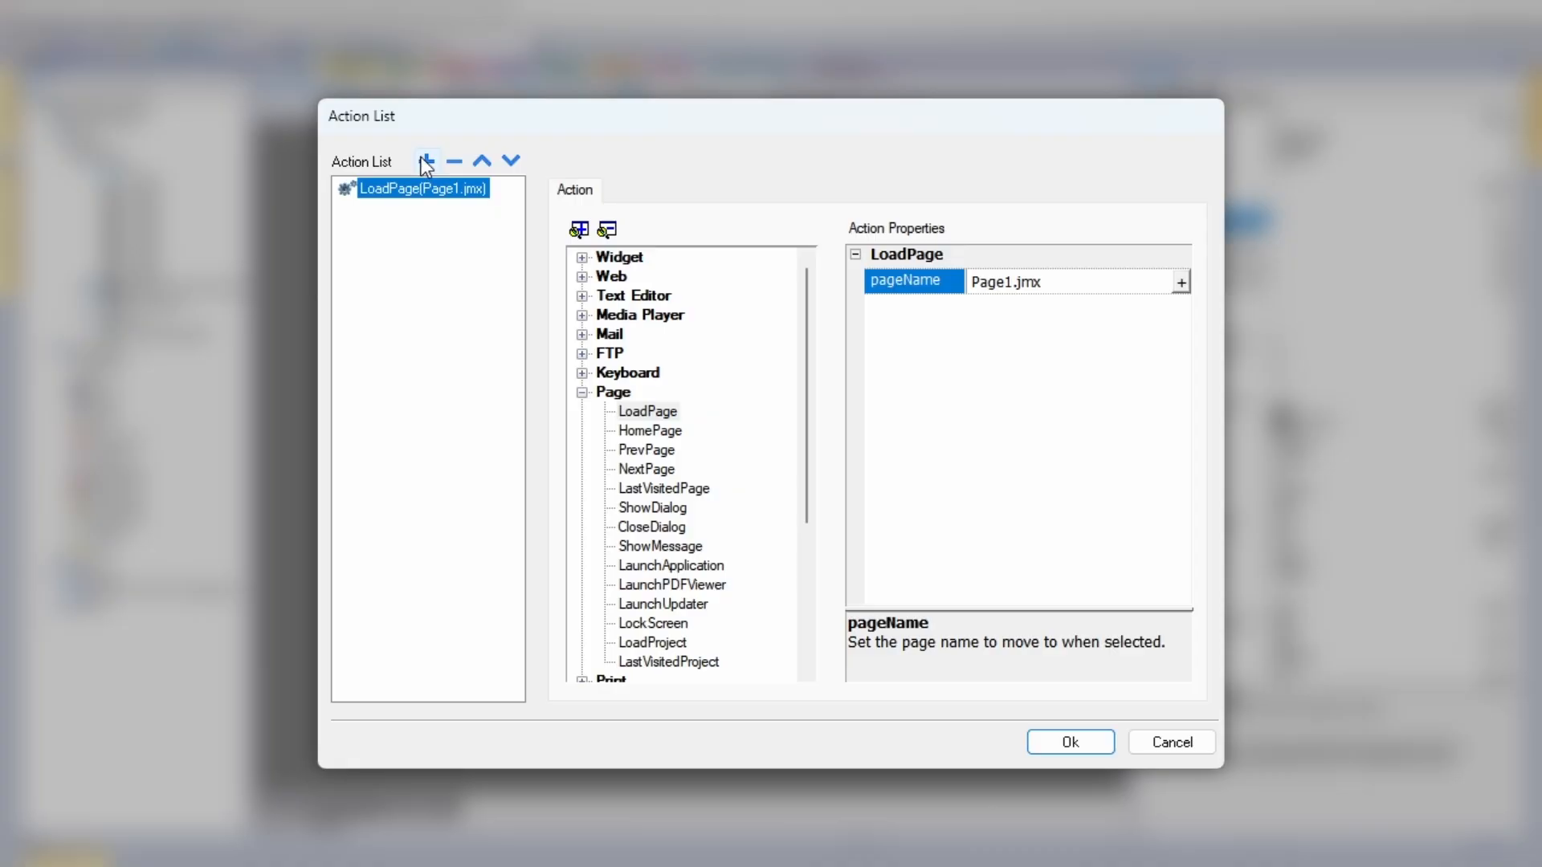
# - Add a CloseDialog action with Close Dialog set to Selected after the Page1 LoadPage action and confirm the action list
pyautogui.click(426, 160)
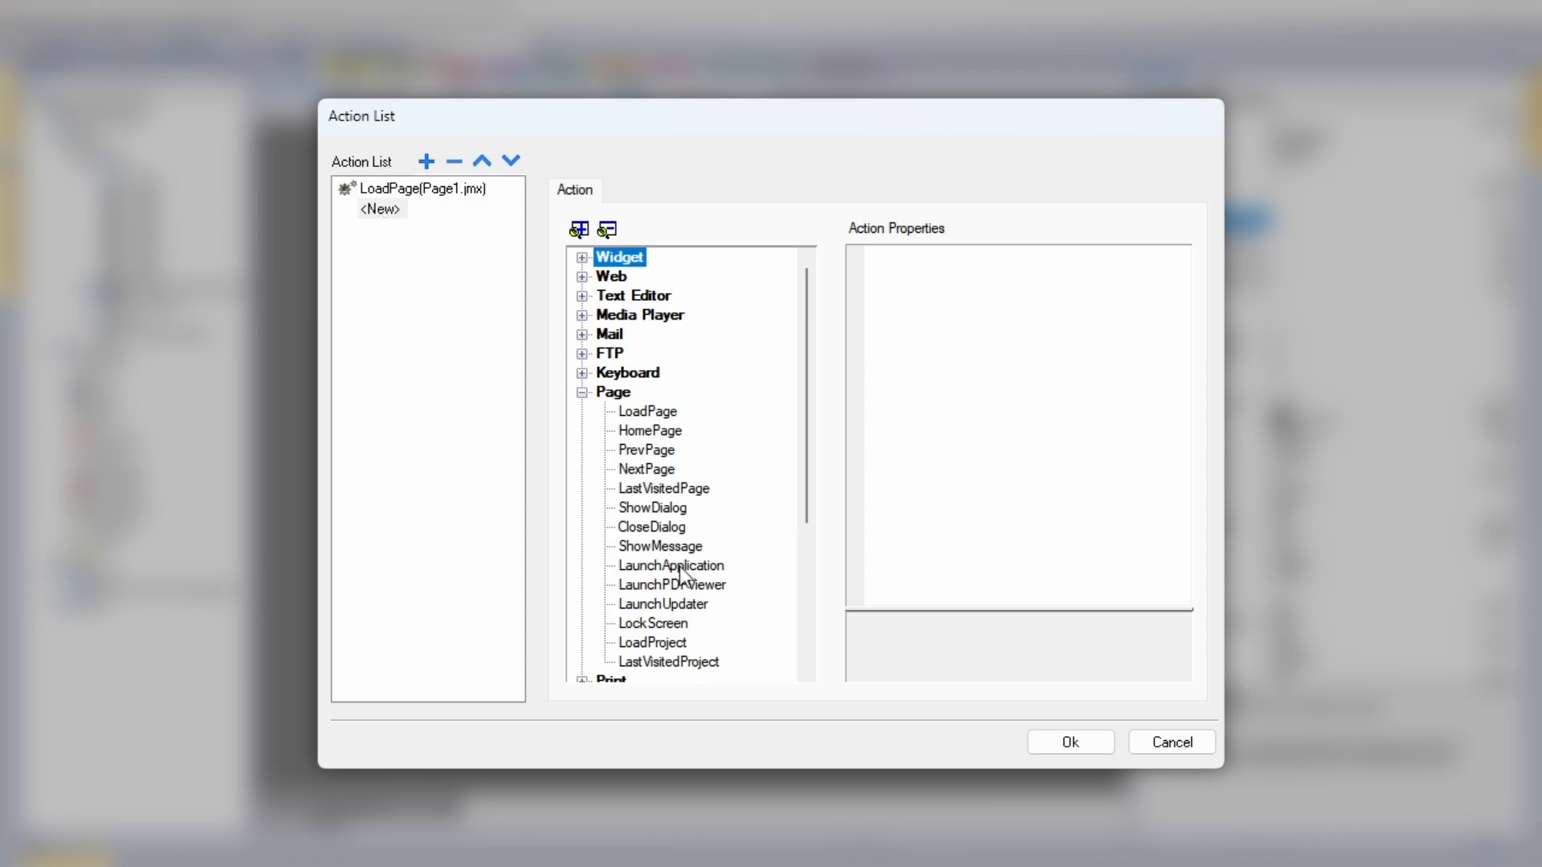
pyautogui.click(658, 530)
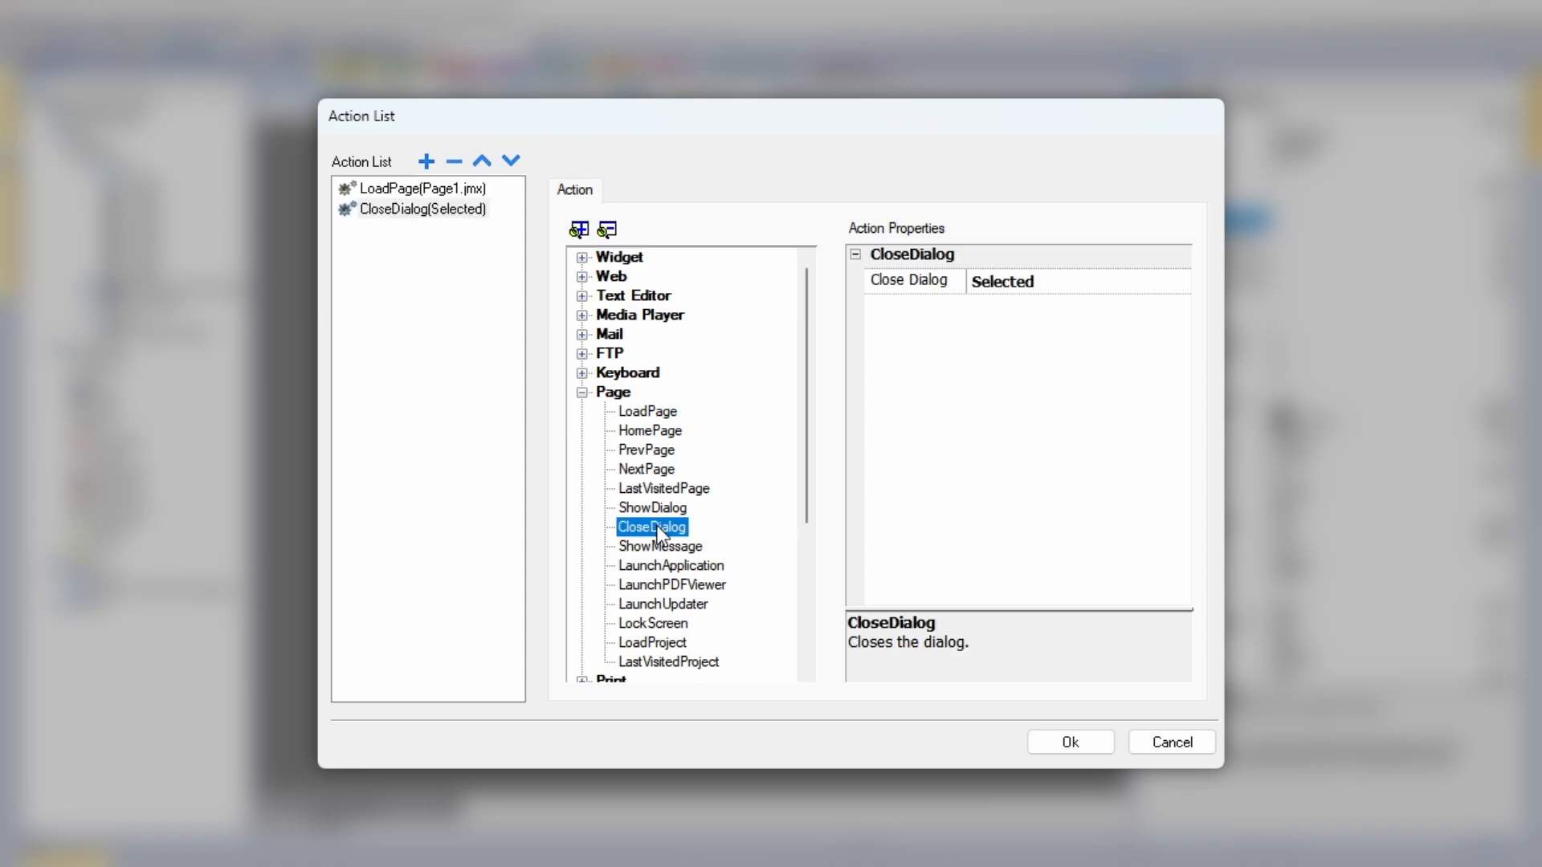
pyautogui.click(1103, 277)
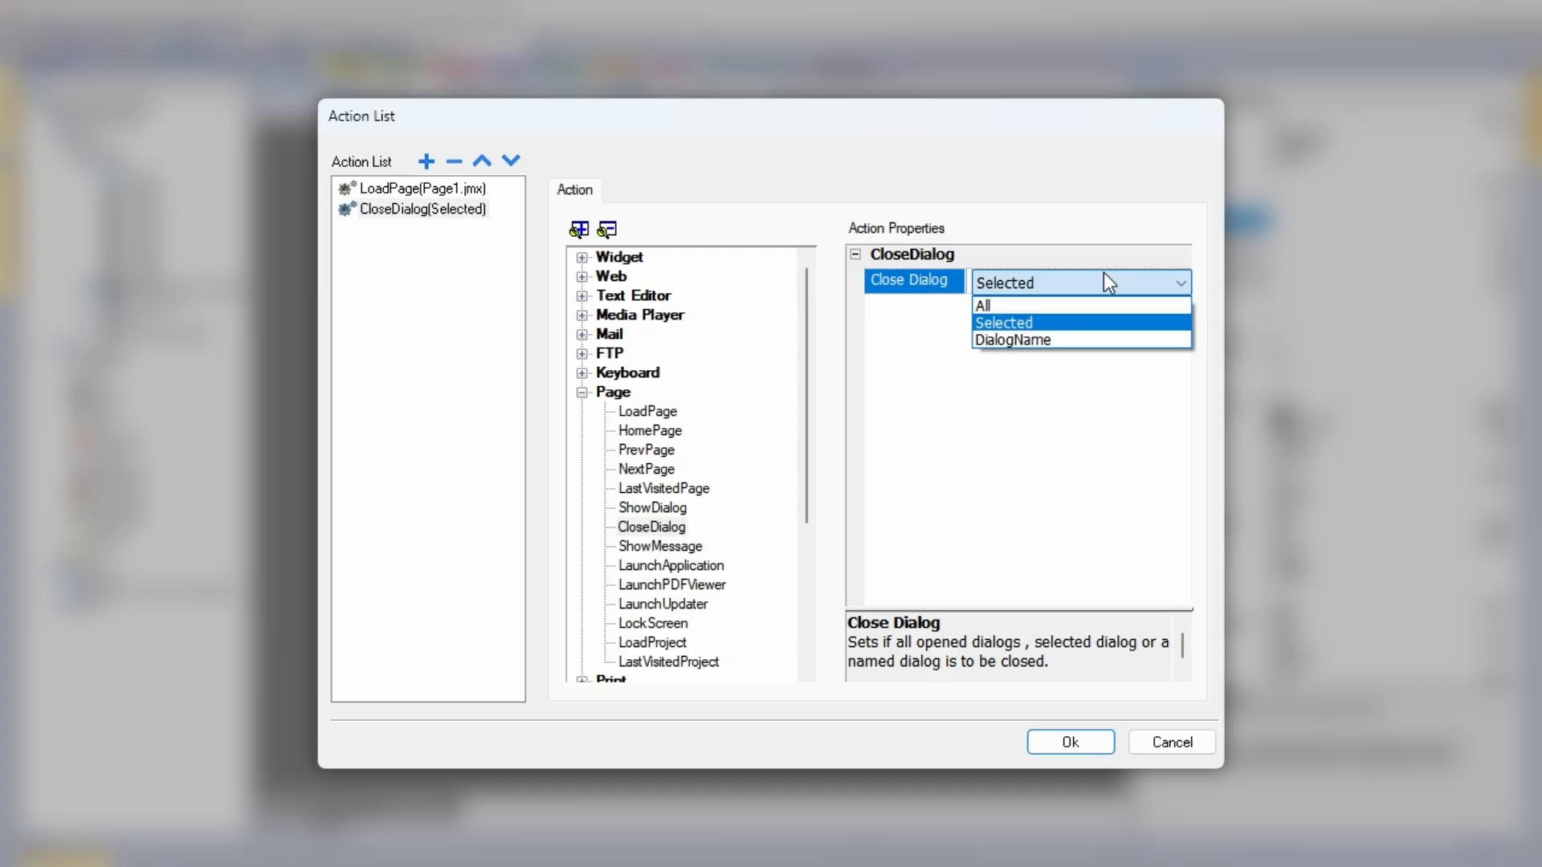
pyautogui.click(1105, 281)
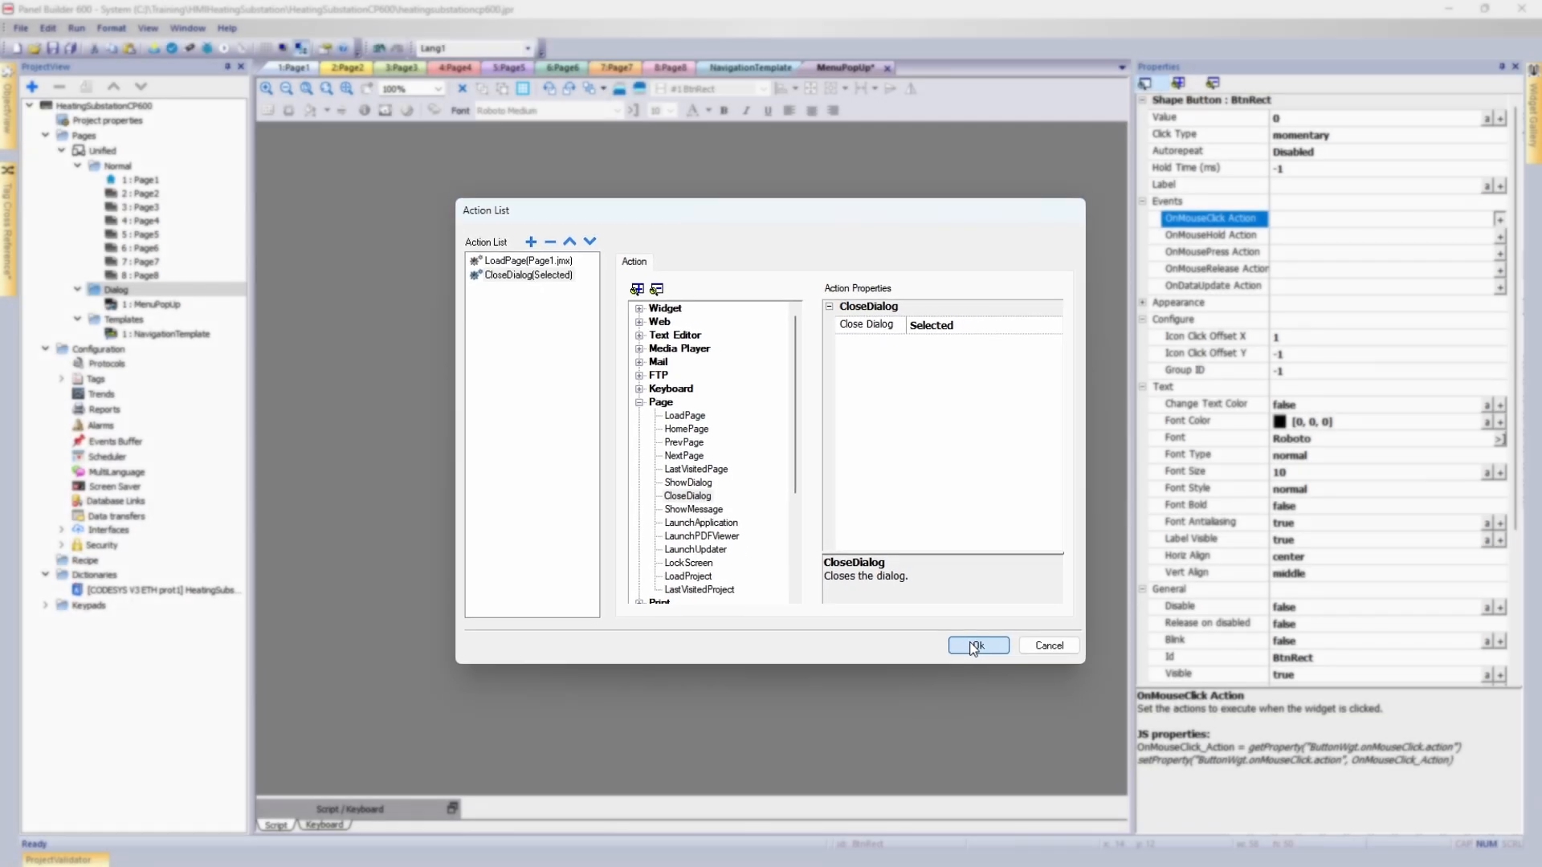
pyautogui.click(974, 646)
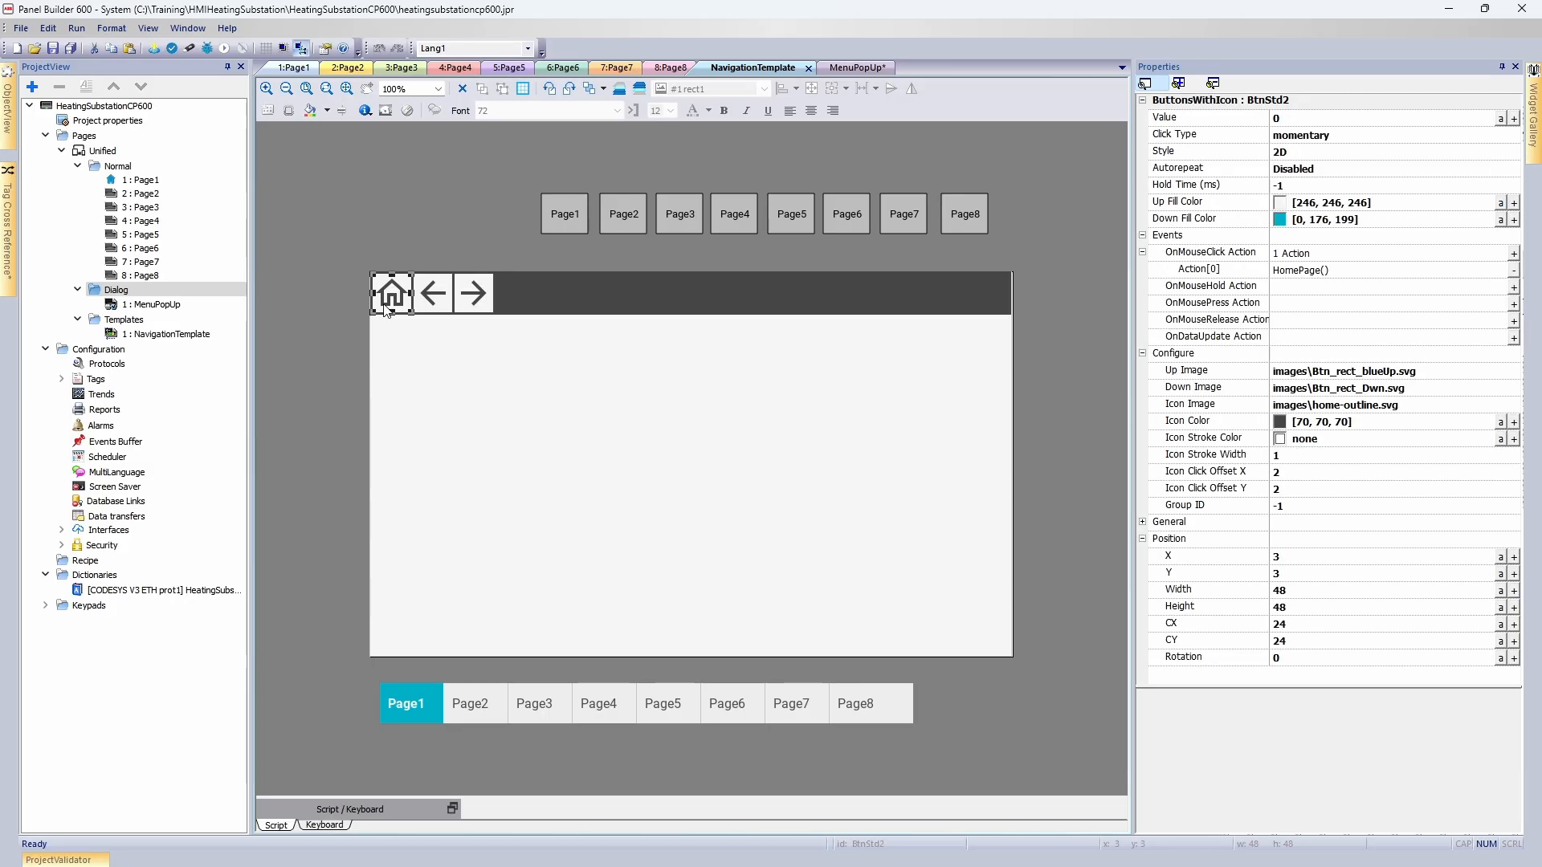
# - Duplicate the home button in NavigationTemplate and place the copy at the right end of the header bar, about X 747, Y 3
pyautogui.hotkey('ctrl', 'c')
pyautogui.hotkey('ctrl', 'v')
pyautogui.moveTo(436, 349); pyautogui.dragTo(990, 304)
pyautogui.click(1062, 367)
pyautogui.click(989, 294)
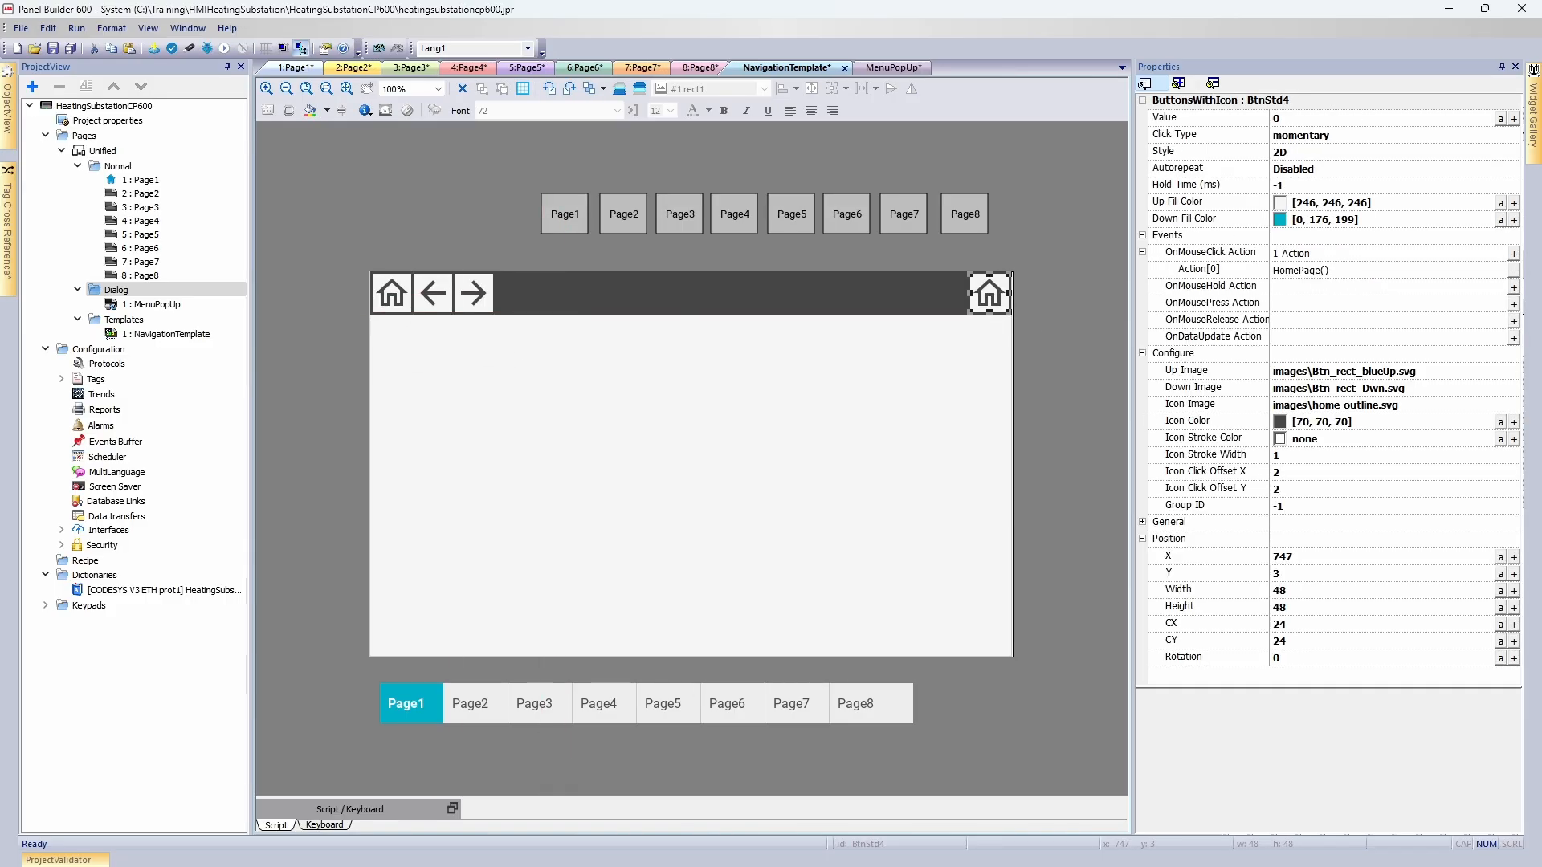
# - Switch to the browser, search Material Design Icons for "menu" and download the dots-vertical icon
pyautogui.hotkey('alt', 'Tab')
pyautogui.write('menu')
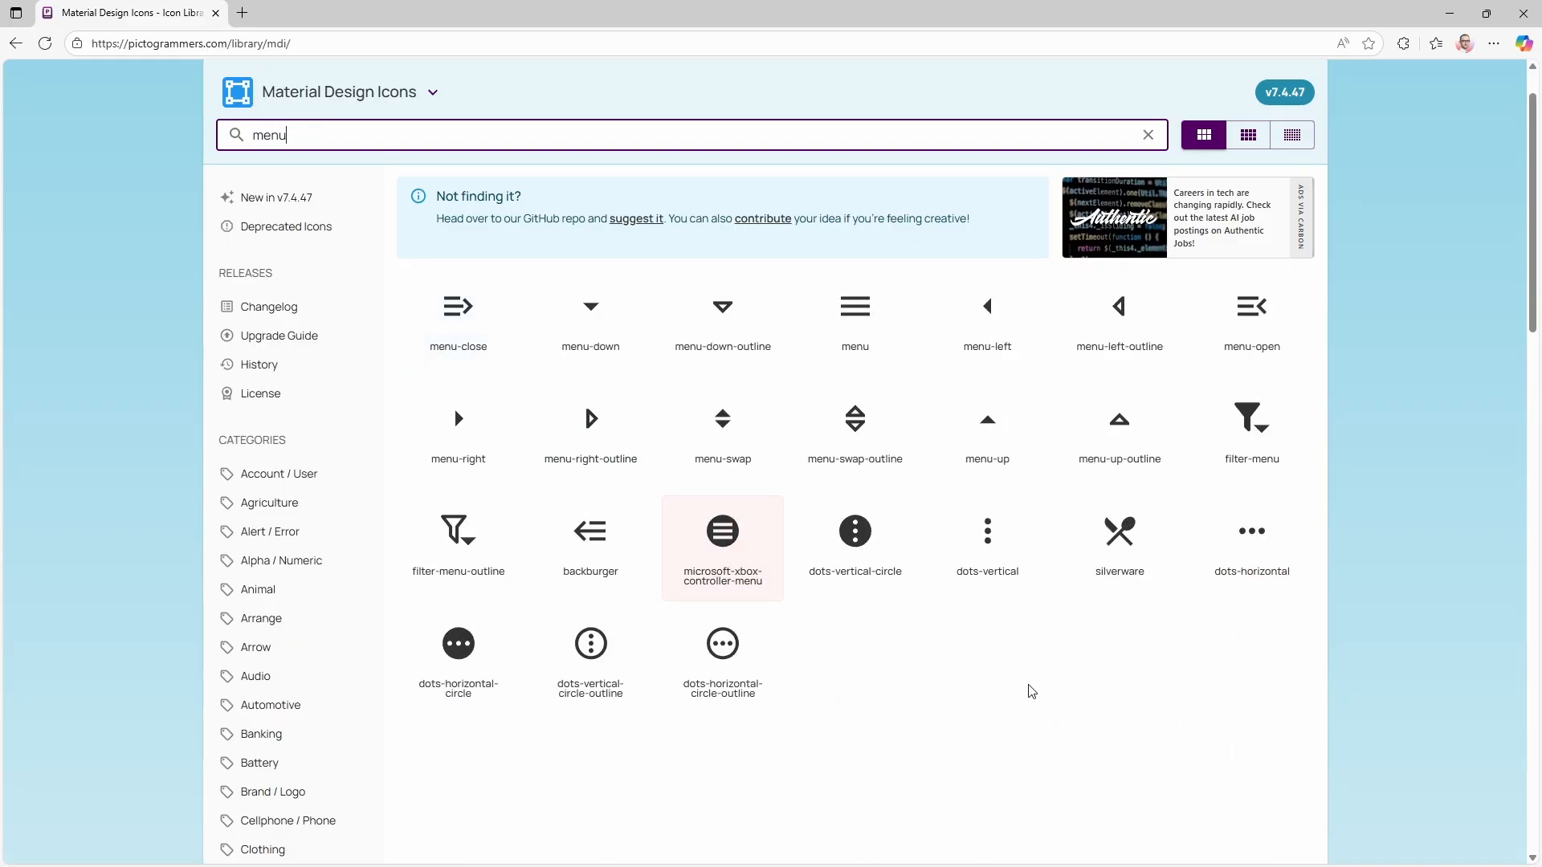
pyautogui.click(976, 536)
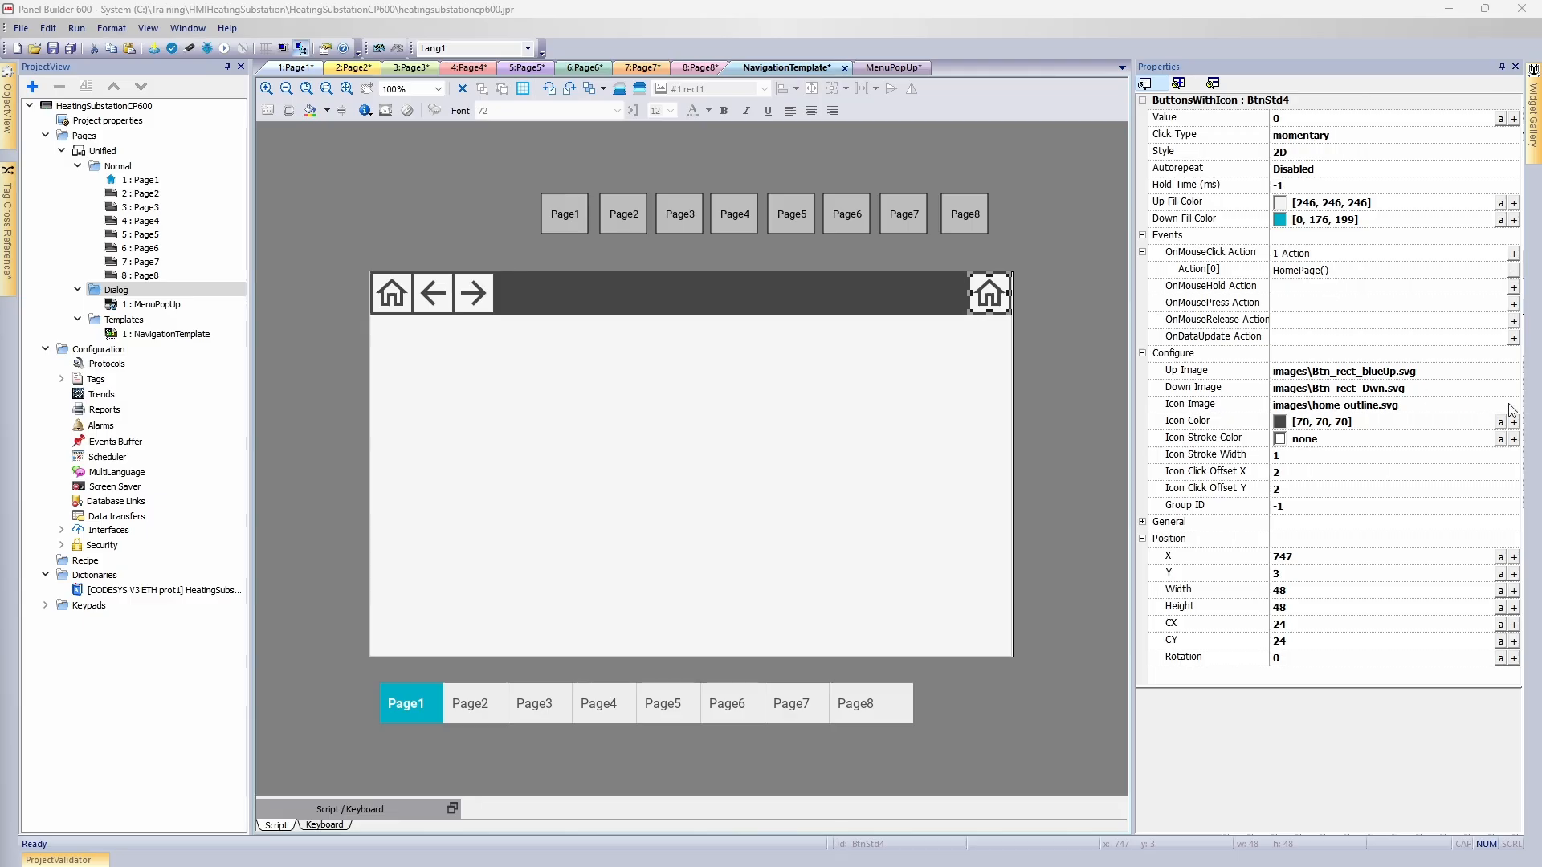
# - Set the copied button's icon image to dots-vertical.svg from the Icons folder in Downloads
pyautogui.click(1510, 406)
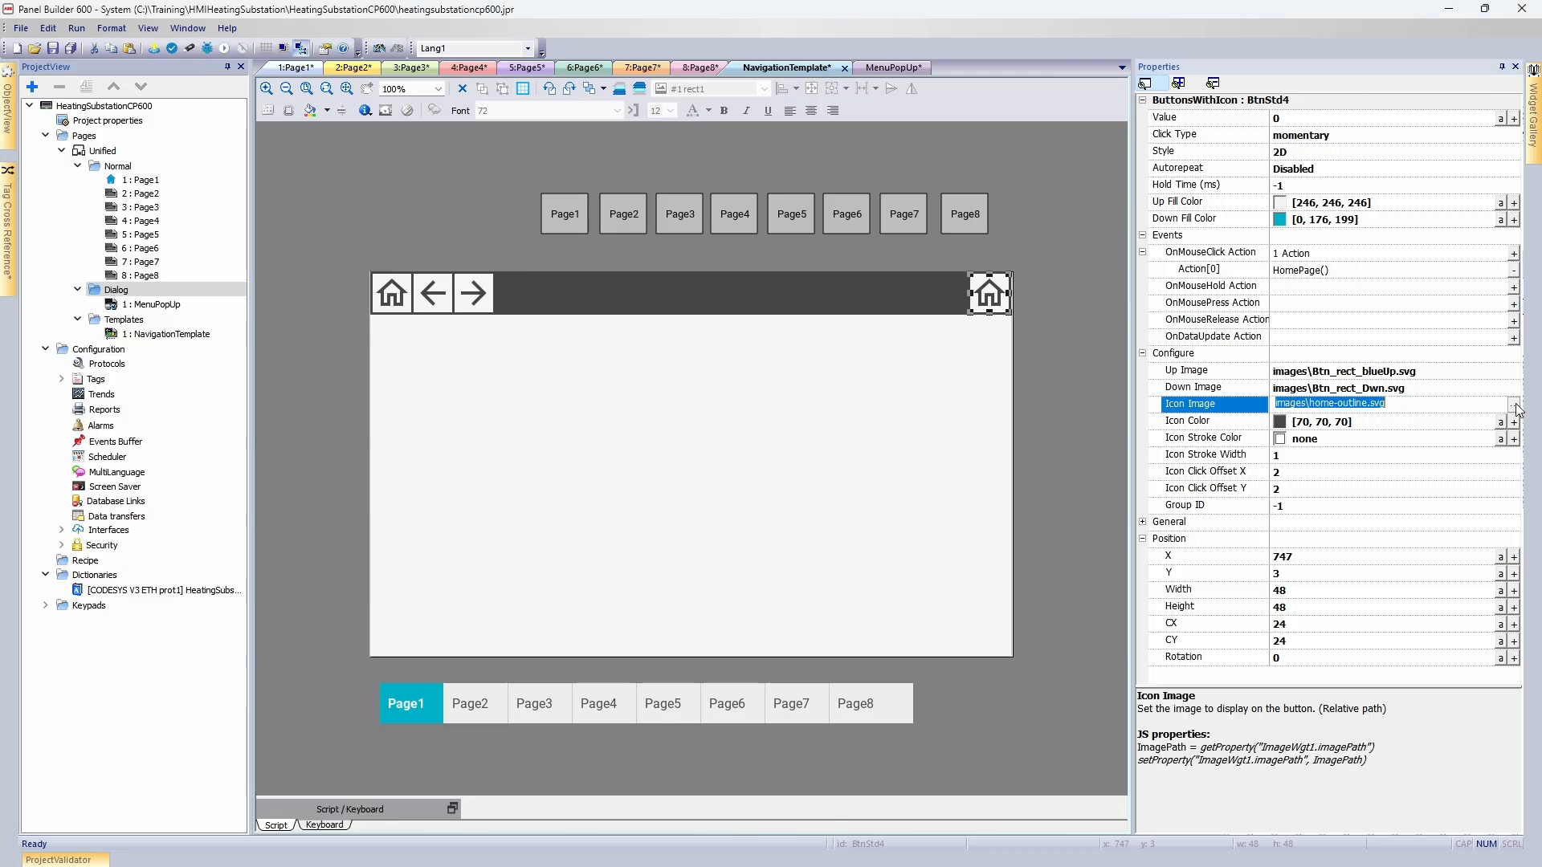
pyautogui.click(1513, 405)
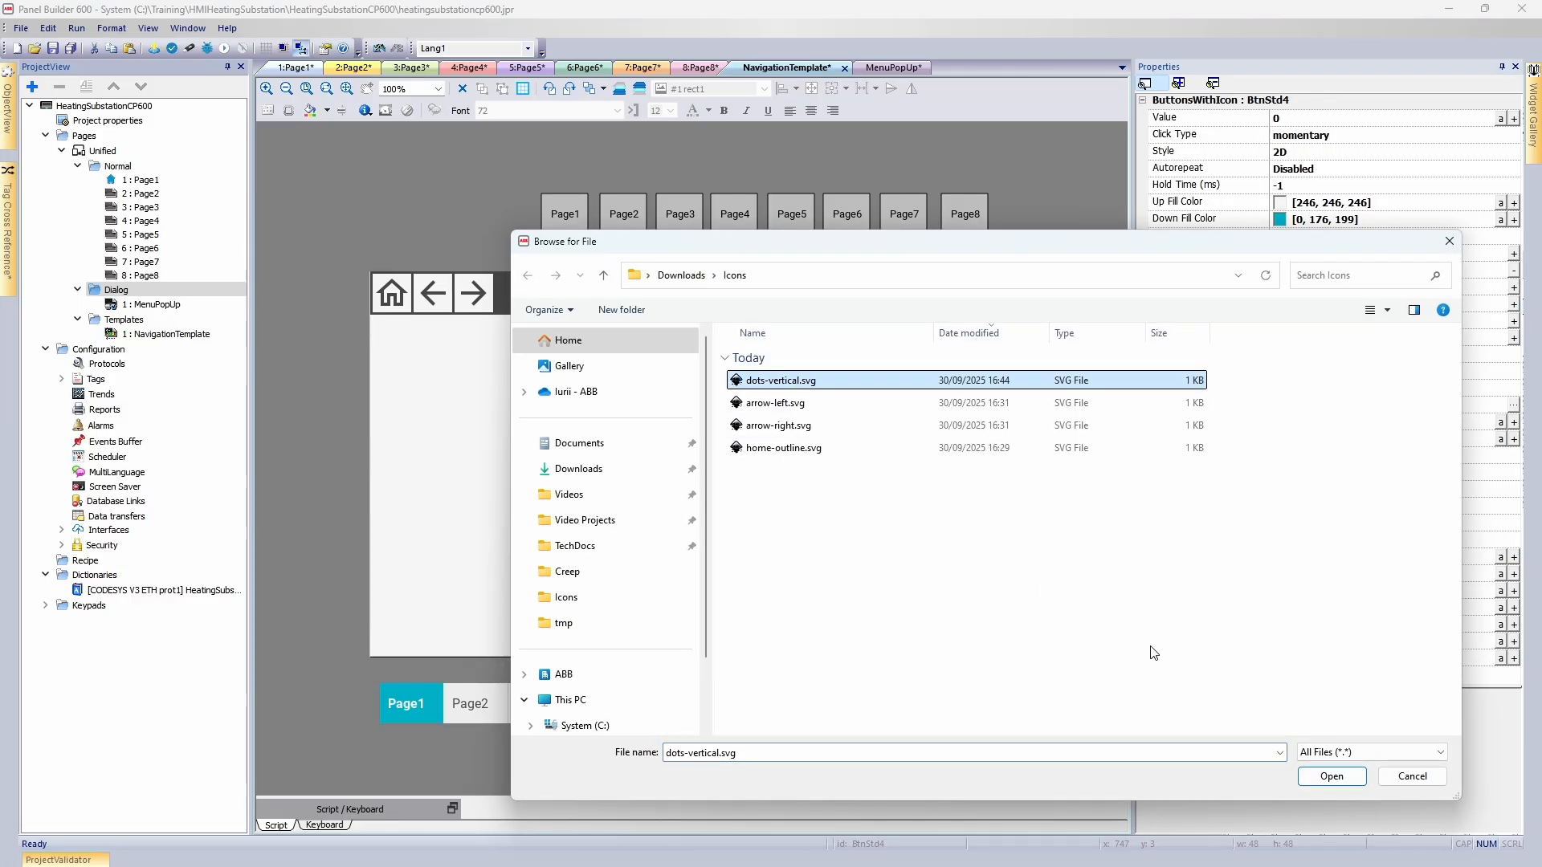
pyautogui.click(1331, 776)
pyautogui.click(1062, 423)
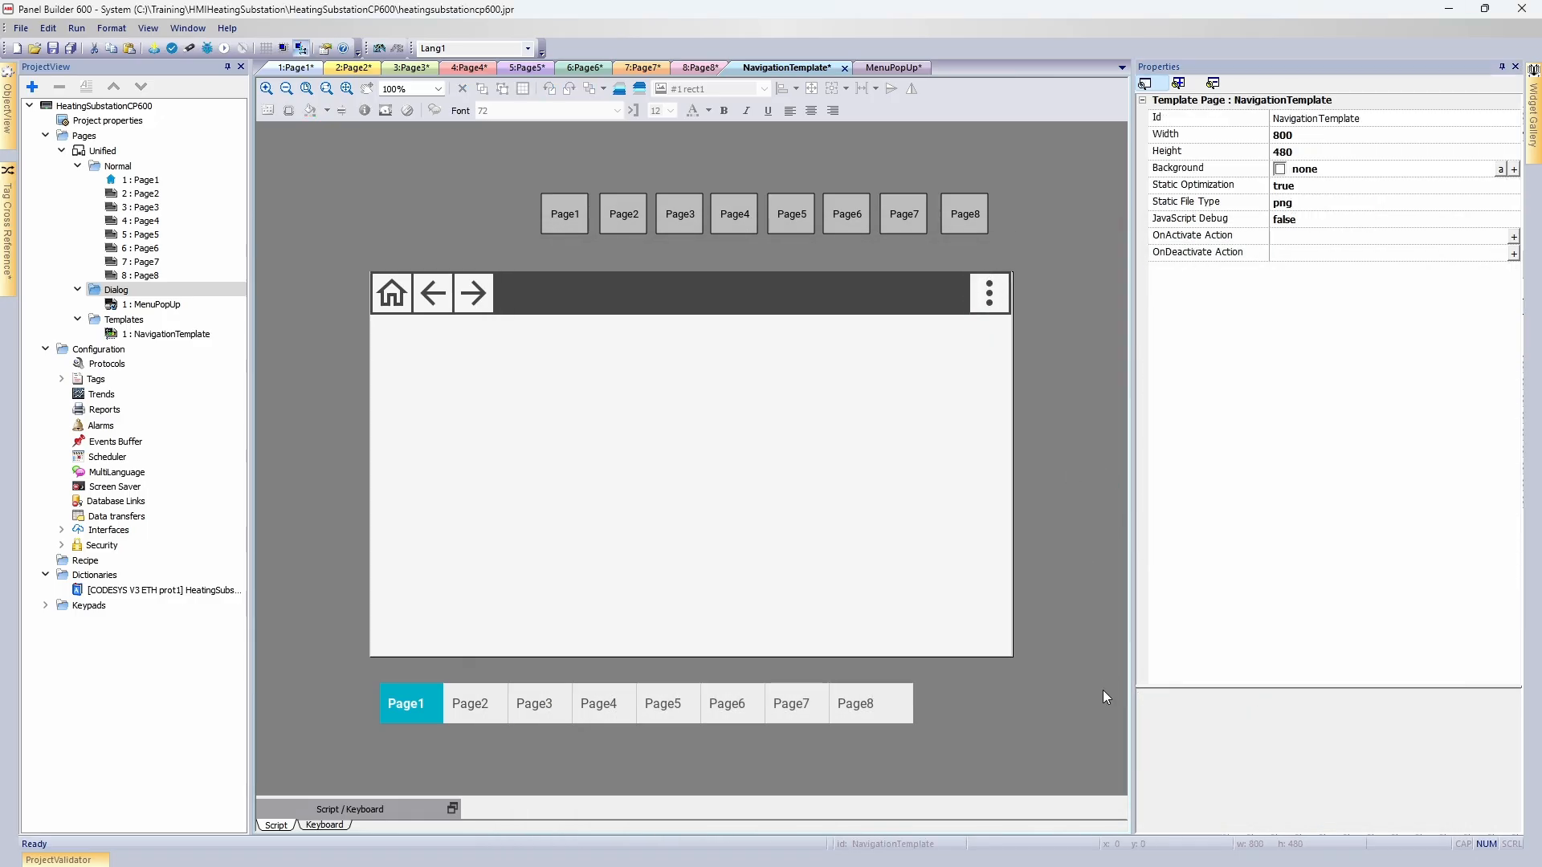
# - Replace the dots button's OnMouseClick action with ShowDialog for the MenuPopUp dialog
pyautogui.click(974, 310)
pyautogui.click(1514, 254)
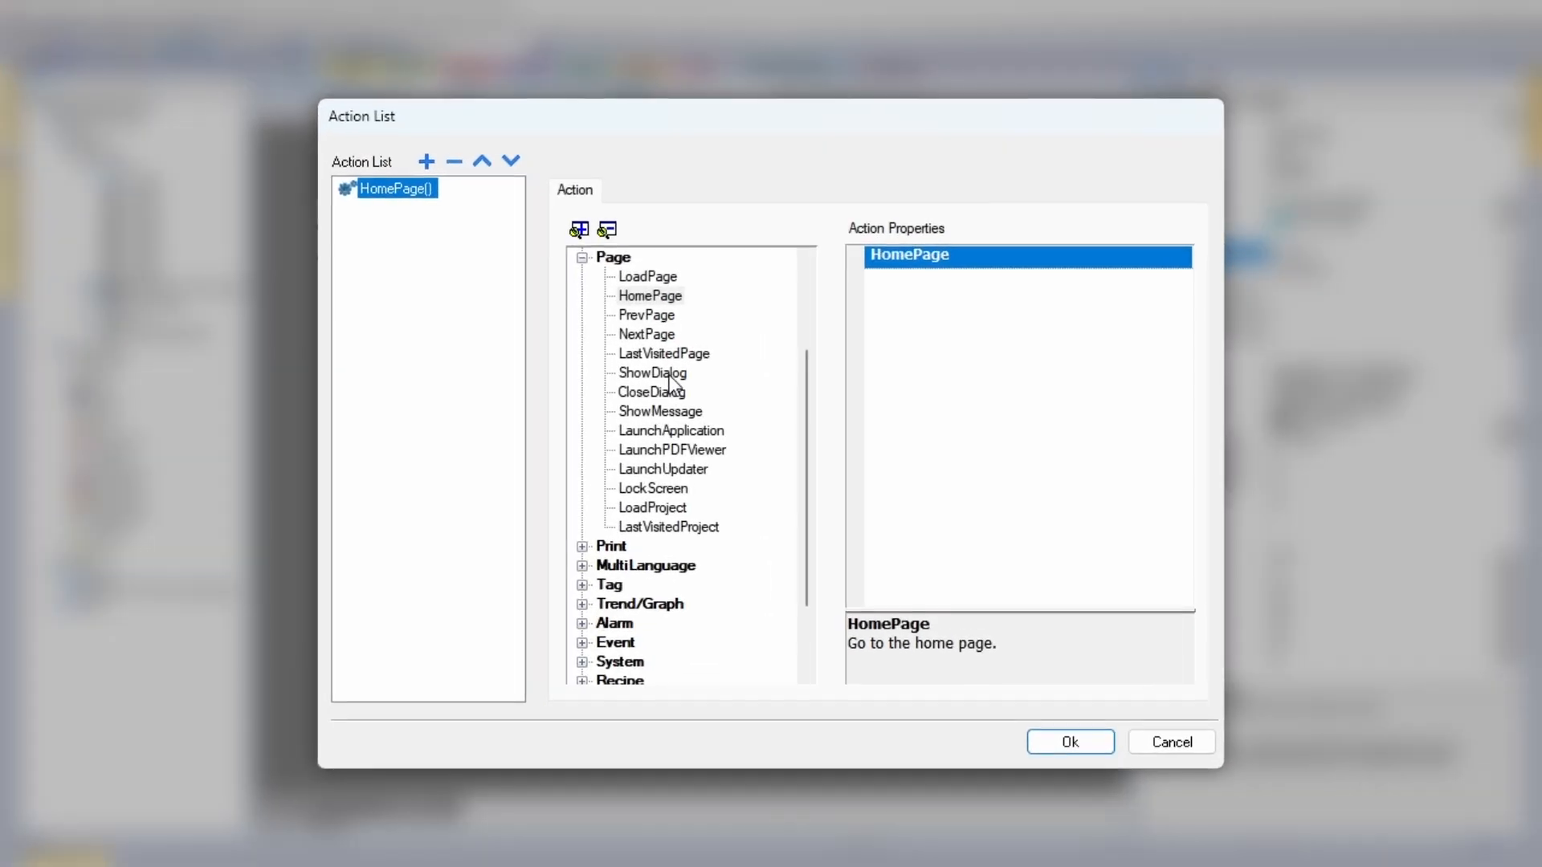
pyautogui.click(711, 397)
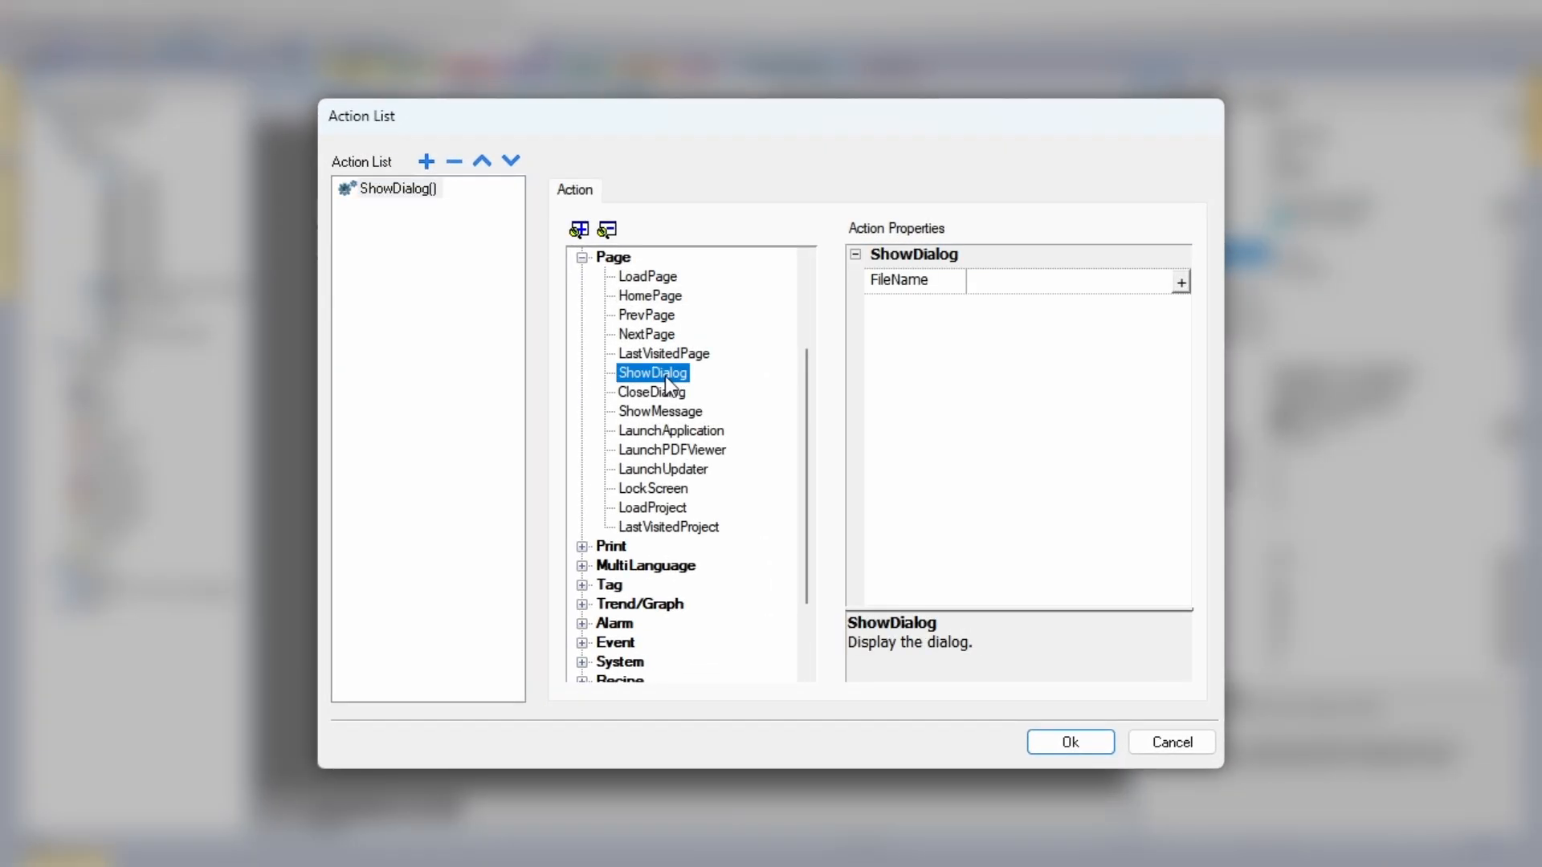
pyautogui.click(1179, 283)
pyautogui.click(573, 403)
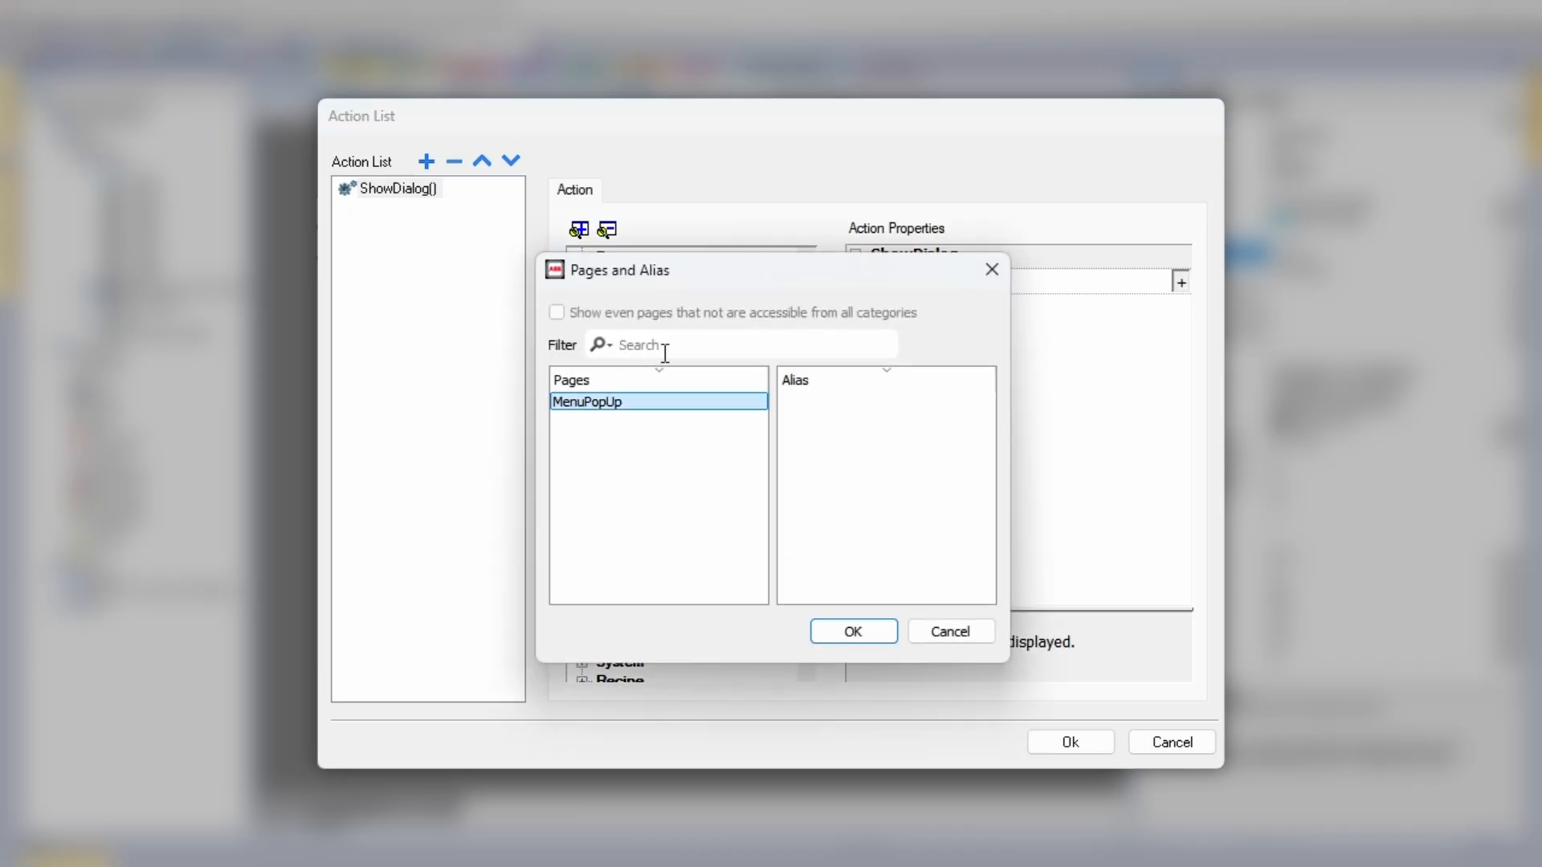
pyautogui.click(849, 632)
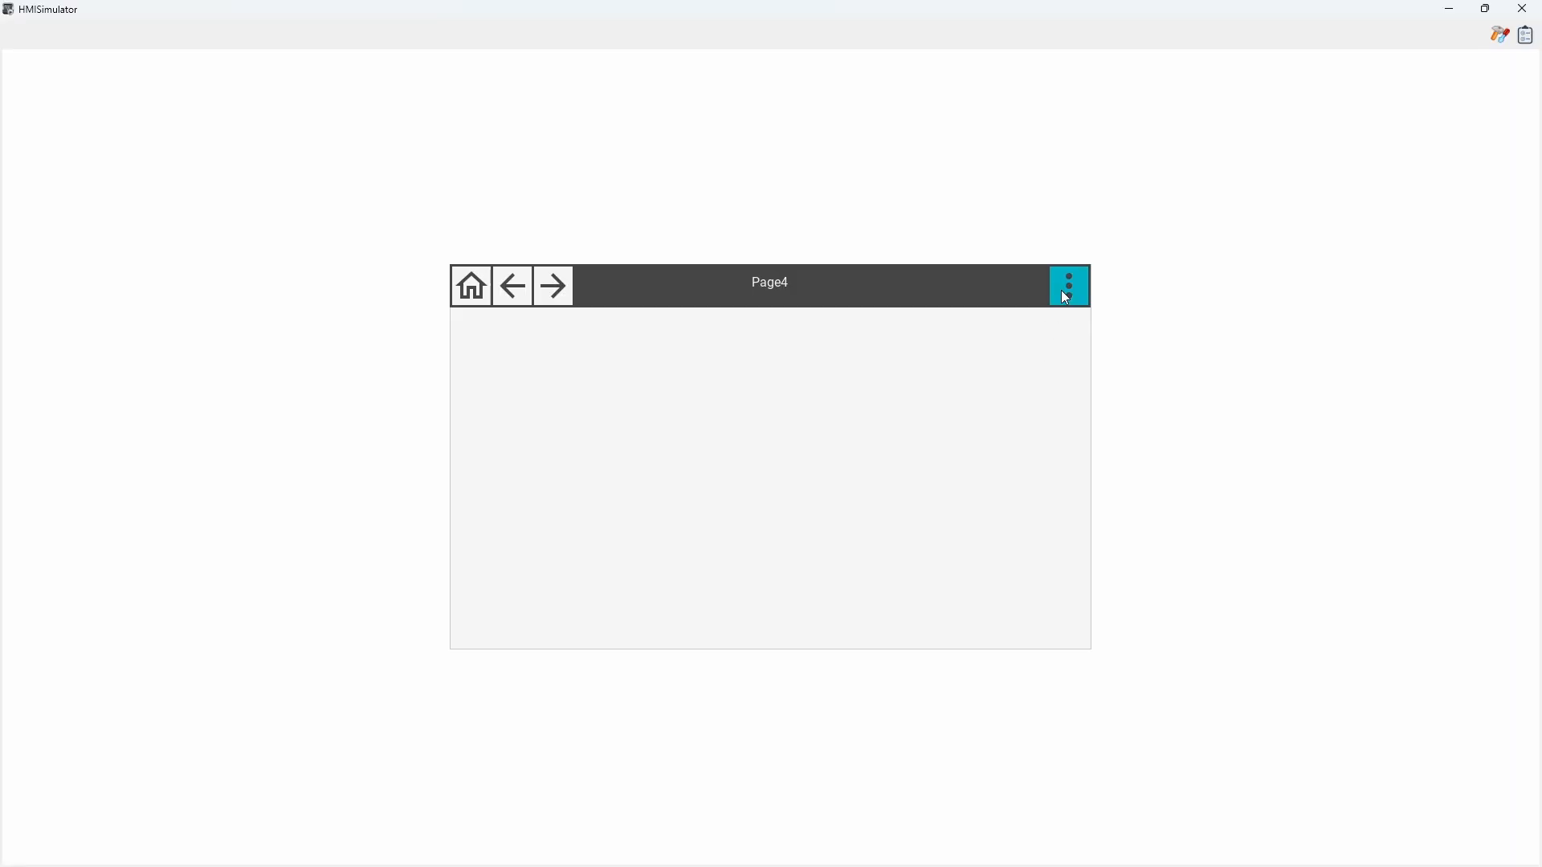
# - Test the pop-up menu in HMISimulator by opening it with the dots button and loading pages such as Page1
pyautogui.click(1062, 291)
pyautogui.click(1029, 288)
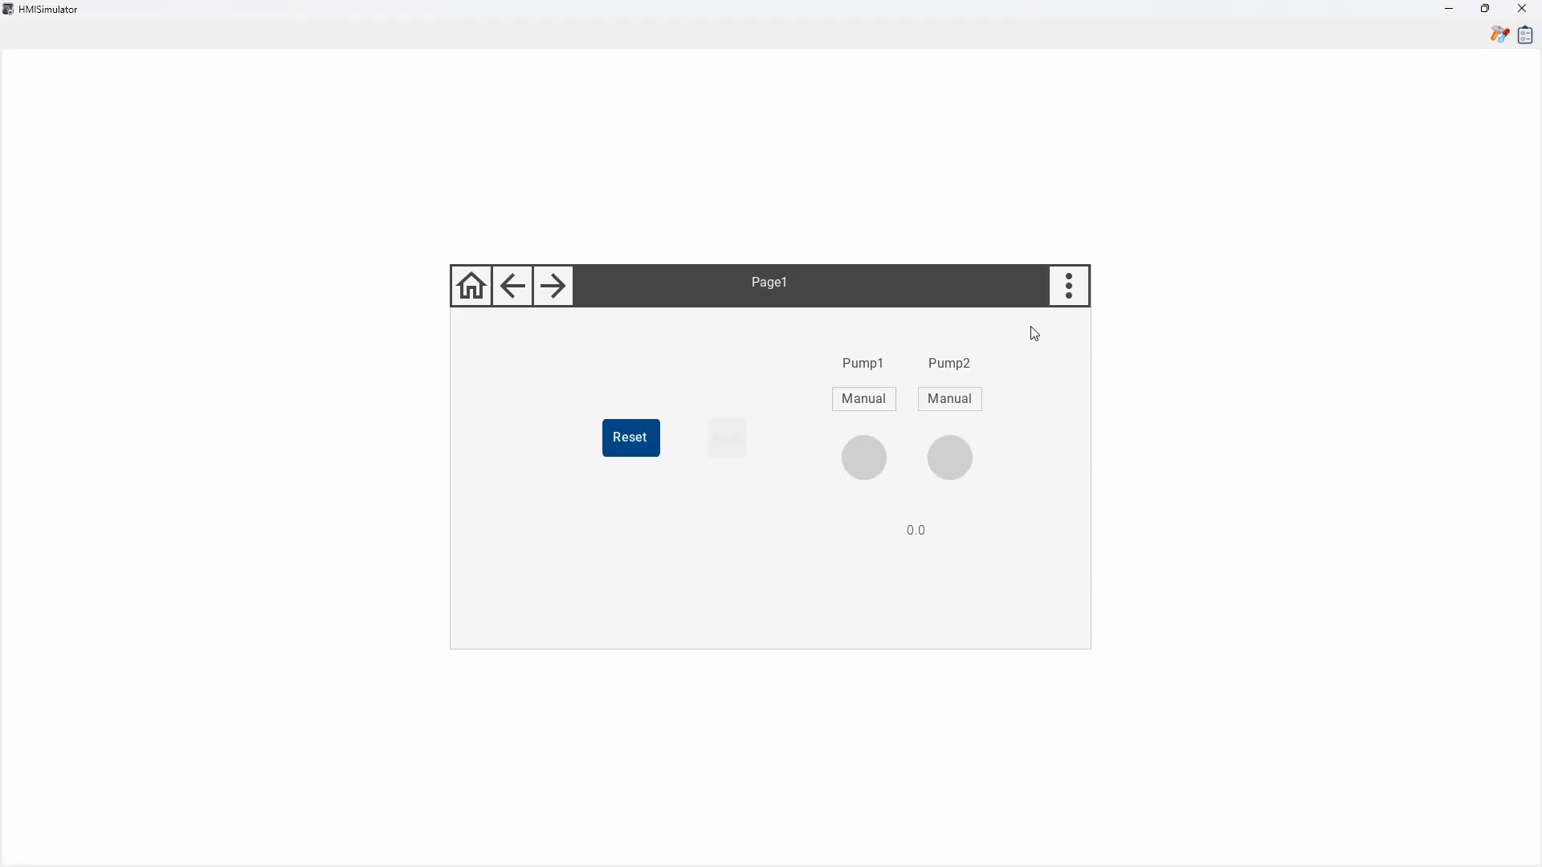
pyautogui.click(1069, 297)
pyautogui.click(1009, 411)
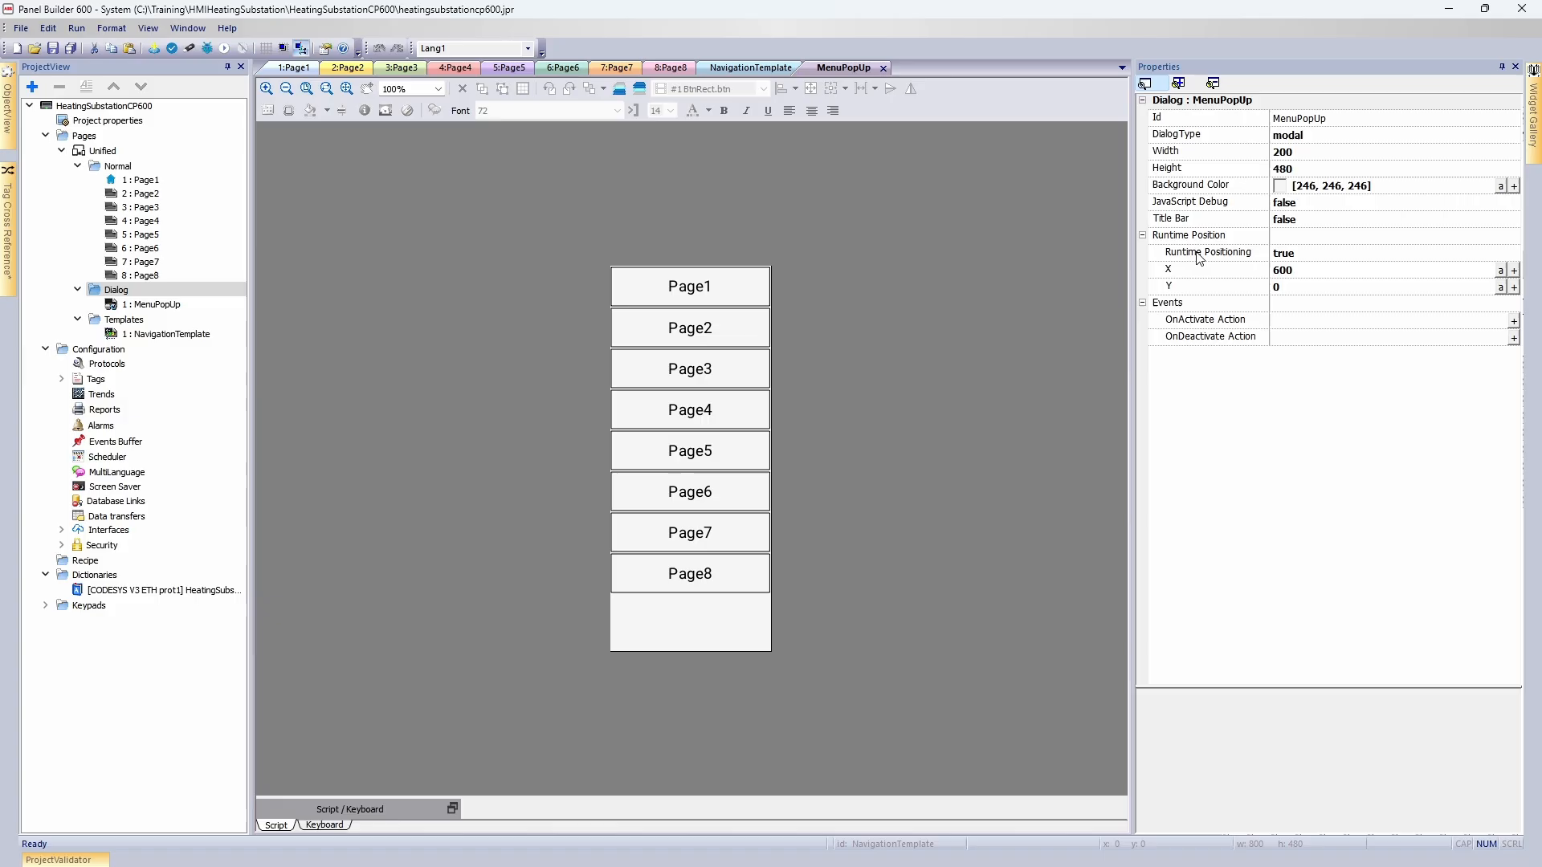
# - Set the MenuPopUp dialog's width to 800
pyautogui.click(1304, 151)
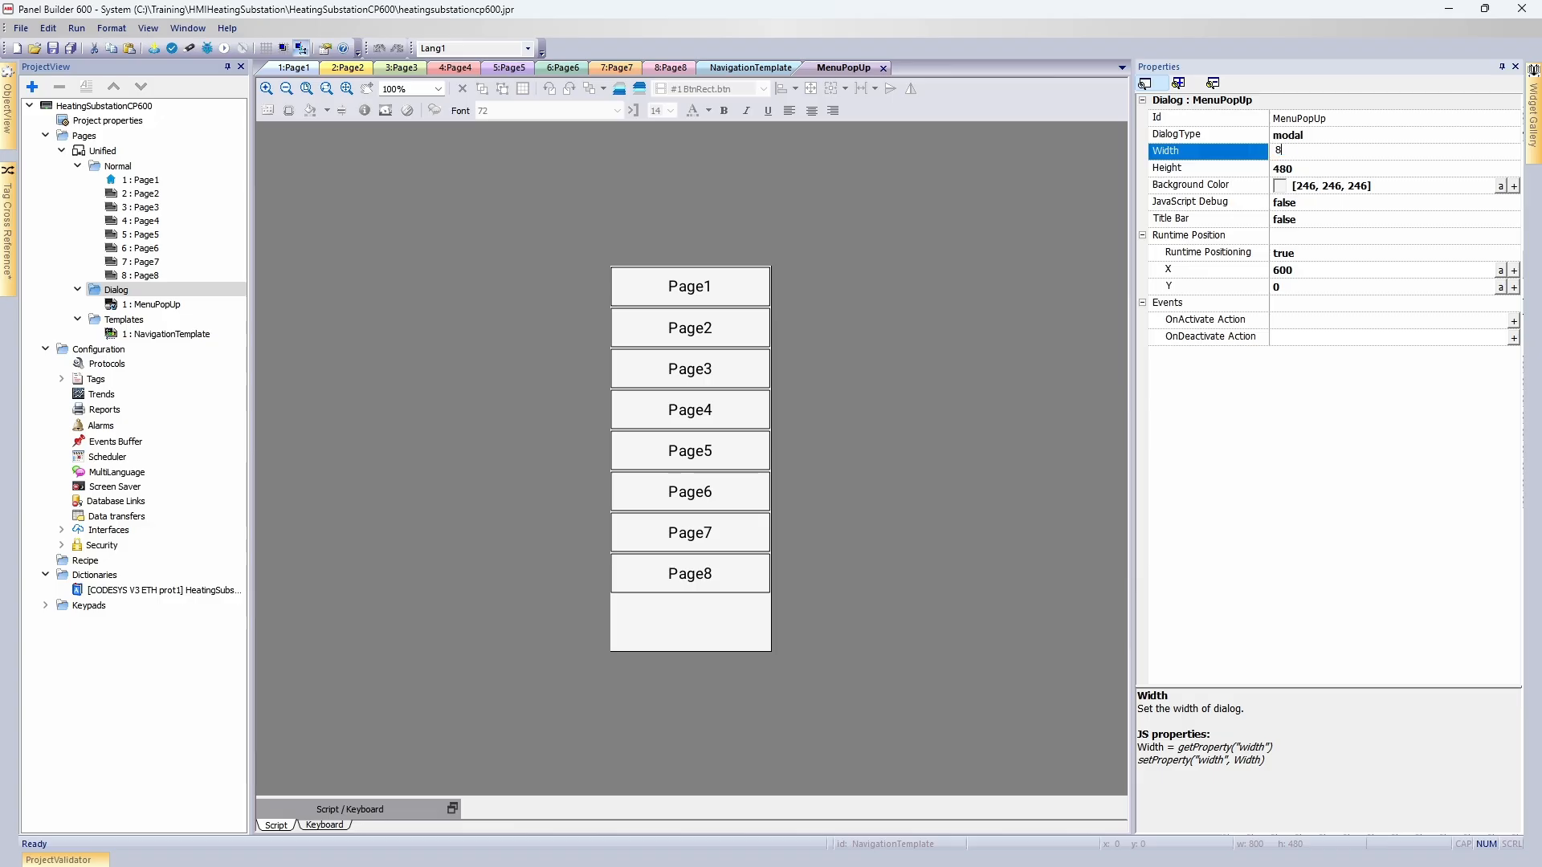
pyautogui.write('800')
pyautogui.press('Return')
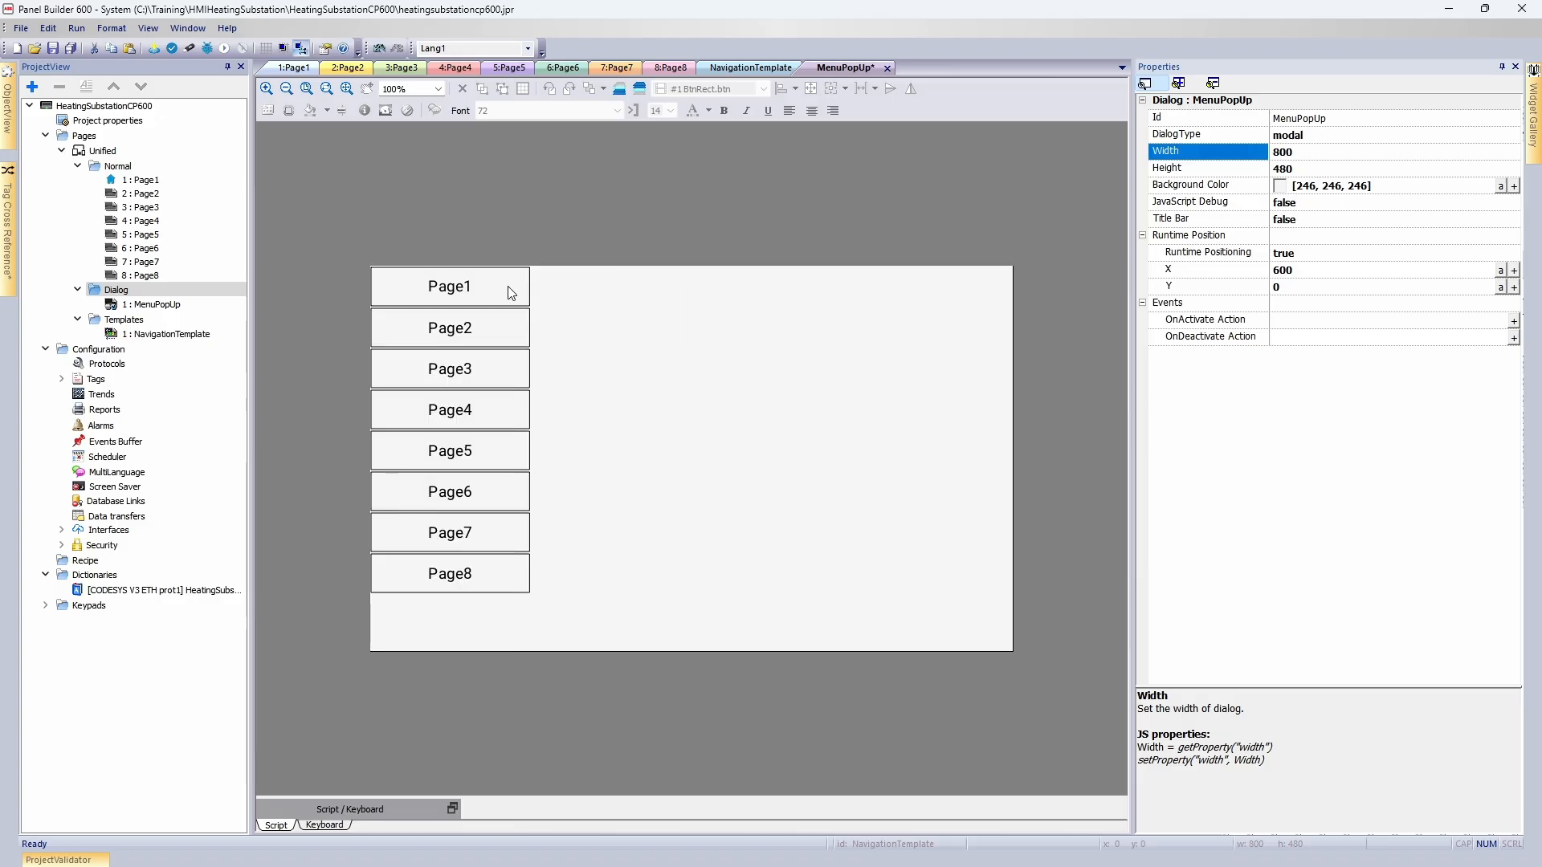
# - Move all eight page buttons in the MenuPopUp dialog together to X position 600
pyautogui.moveTo(318, 218); pyautogui.dragTo(655, 623)
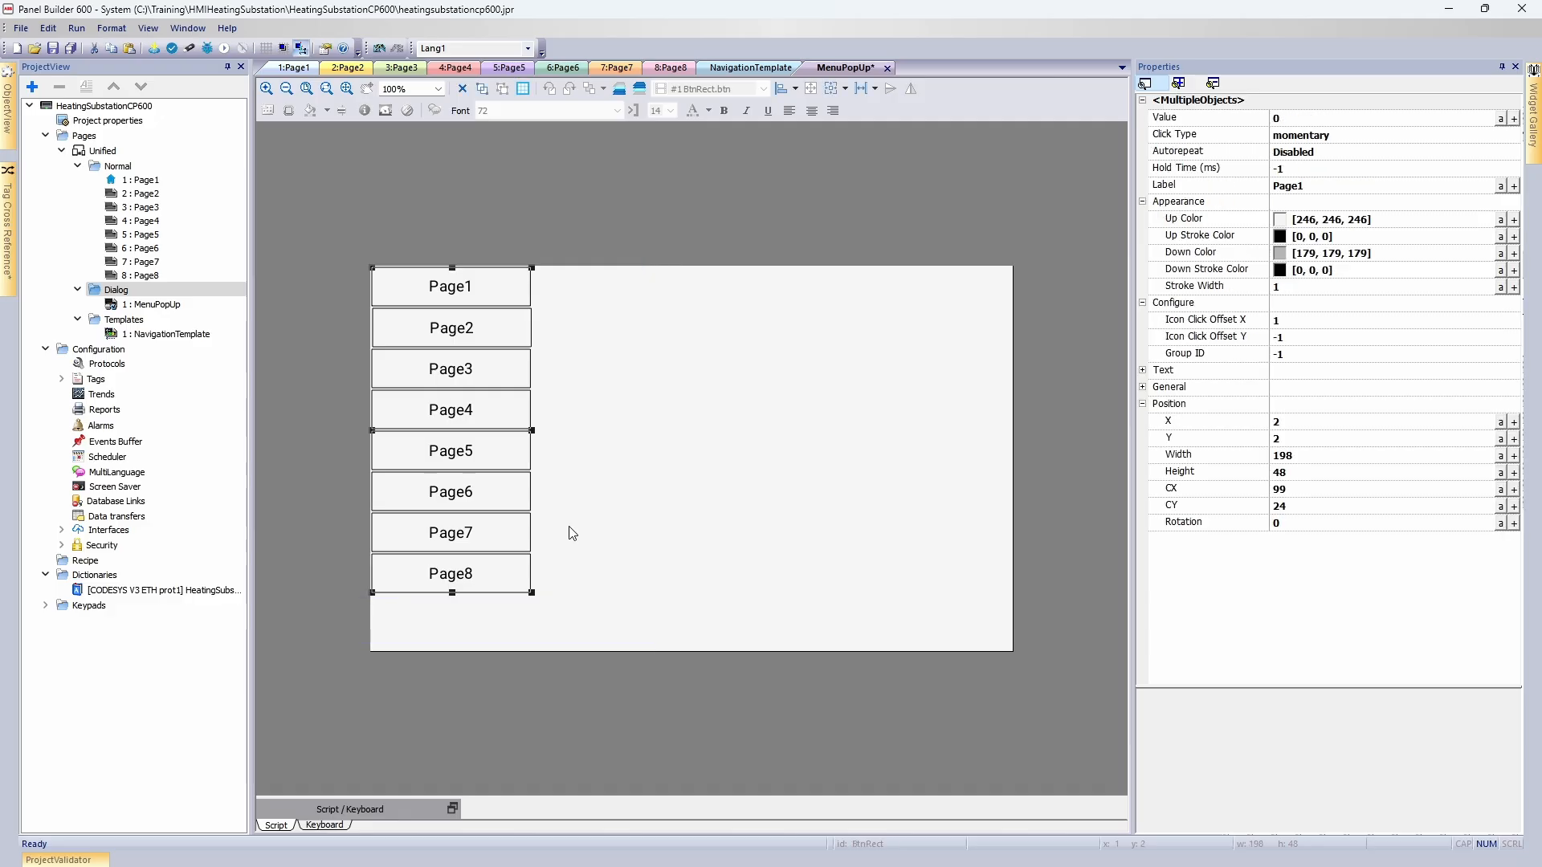
pyautogui.press('Right')
pyautogui.press('Right')
pyautogui.press('Right')
pyautogui.press('Right')
pyautogui.press('Right')
pyautogui.press('Right')
pyautogui.press('Right')
pyautogui.press('Right')
pyautogui.press('Right')
pyautogui.press('Right')
pyautogui.press('Right')
pyautogui.press('Right')
pyautogui.press('Right')
pyautogui.press('Right')
pyautogui.press('Right')
pyautogui.press('Right')
pyautogui.press('Right')
pyautogui.write('6')
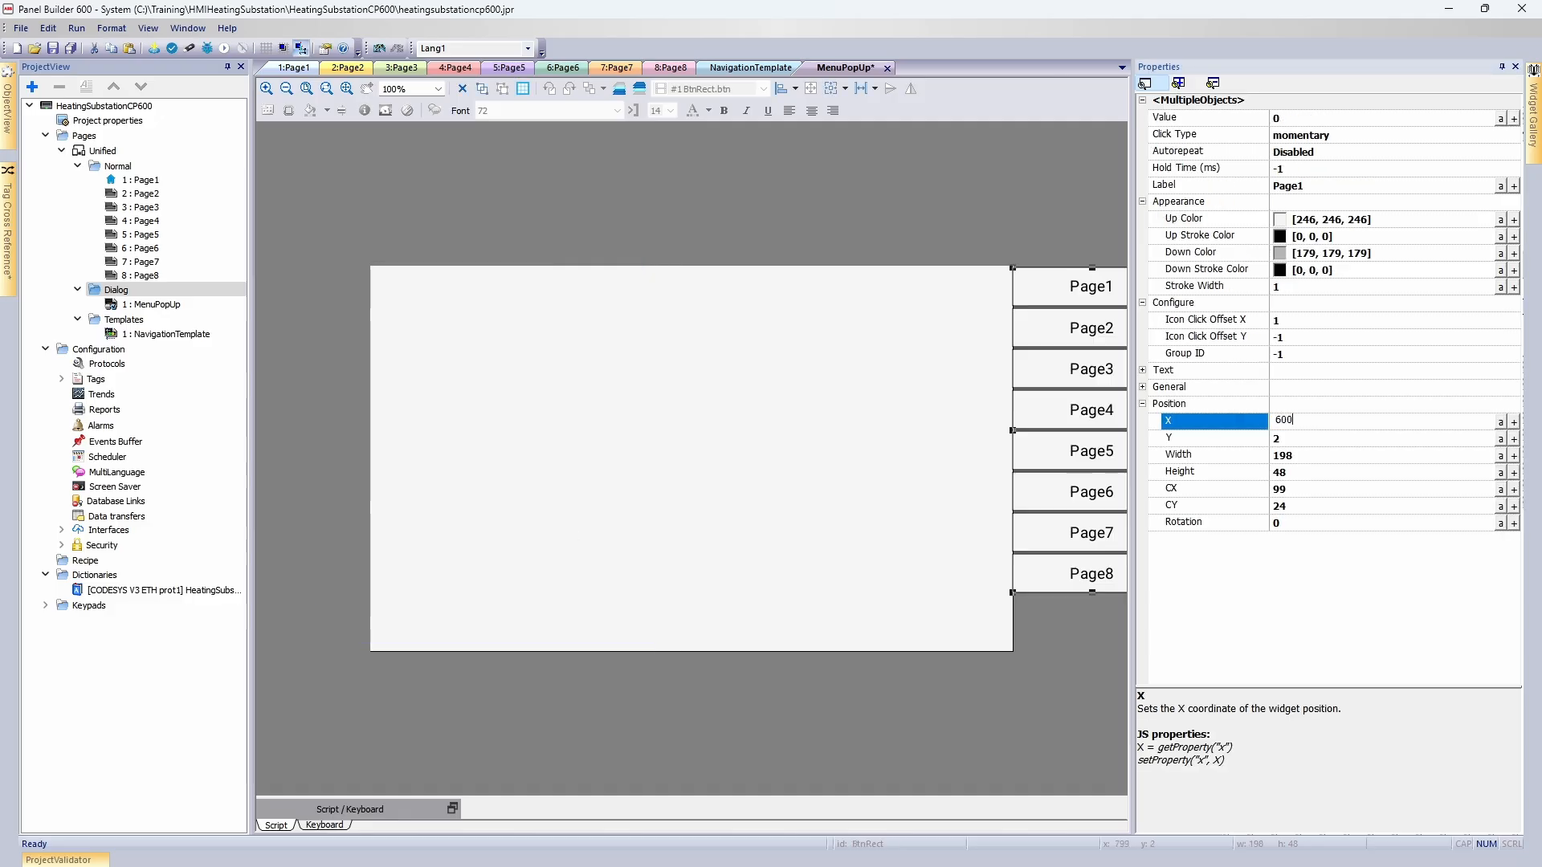
pyautogui.press('Return')
pyautogui.click(1086, 452)
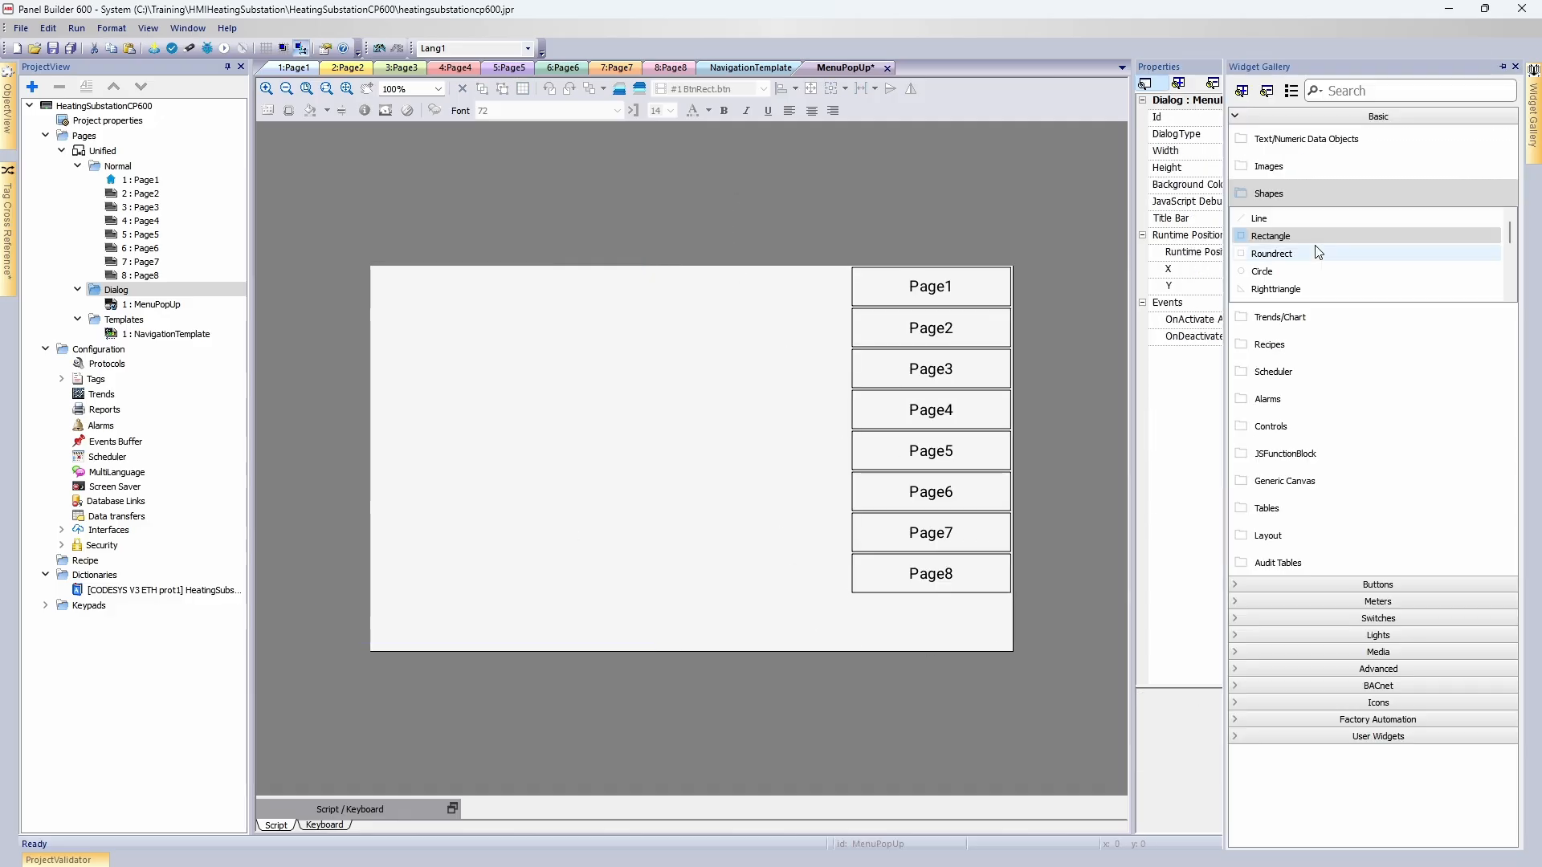
# - Add a rectangle at the MenuPopUp dialog's upper-left corner and set its width to 800 and height to 480
pyautogui.moveTo(1310, 239); pyautogui.dragTo(1256, 298)
pyautogui.moveTo(335, 395); pyautogui.dragTo(368, 267)
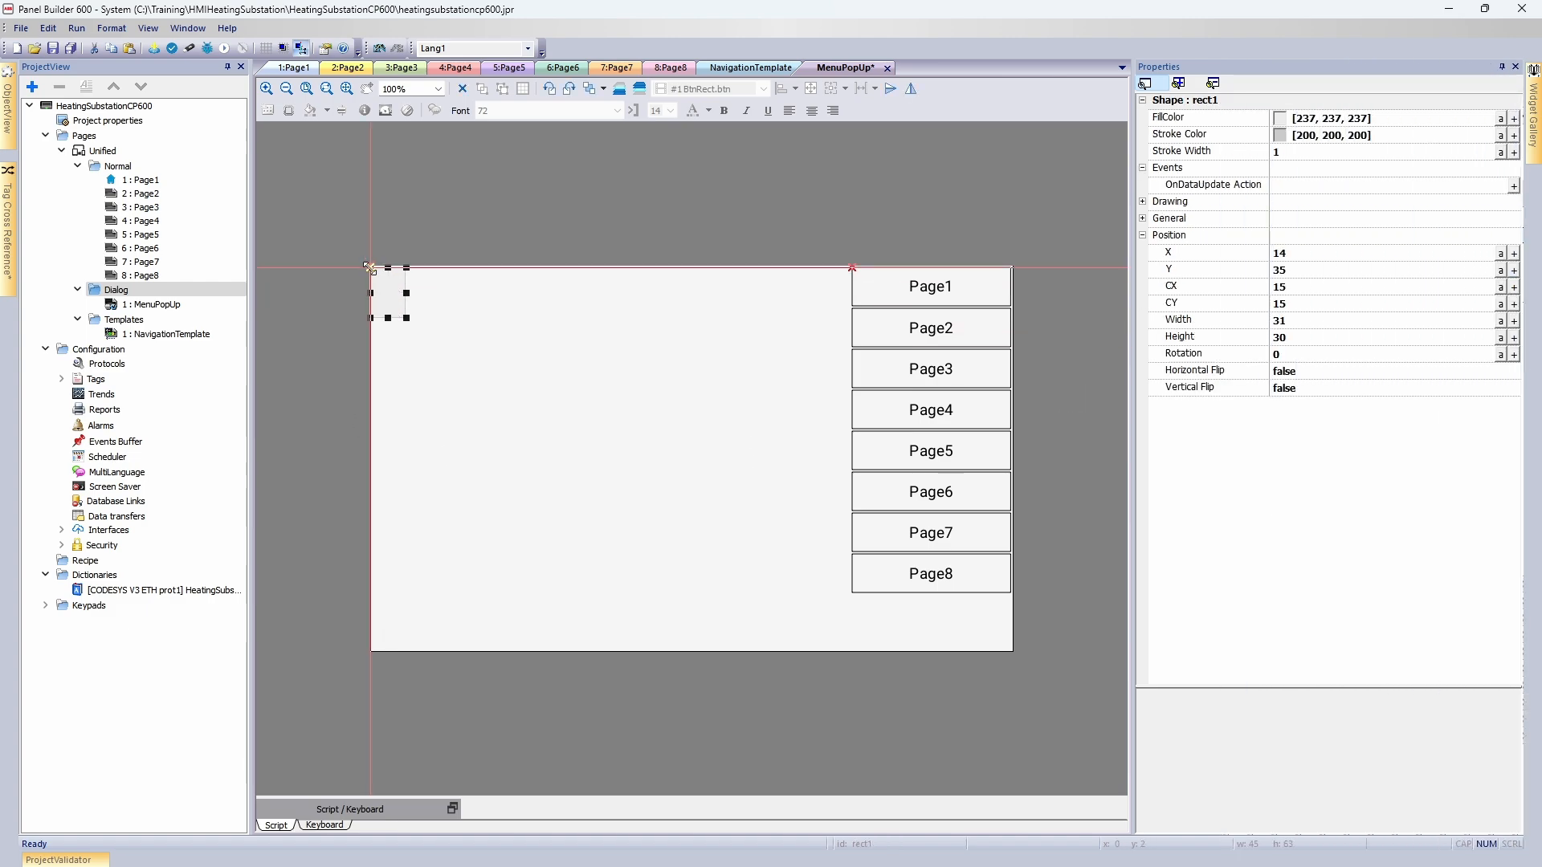
pyautogui.click(1317, 320)
pyautogui.write('8')
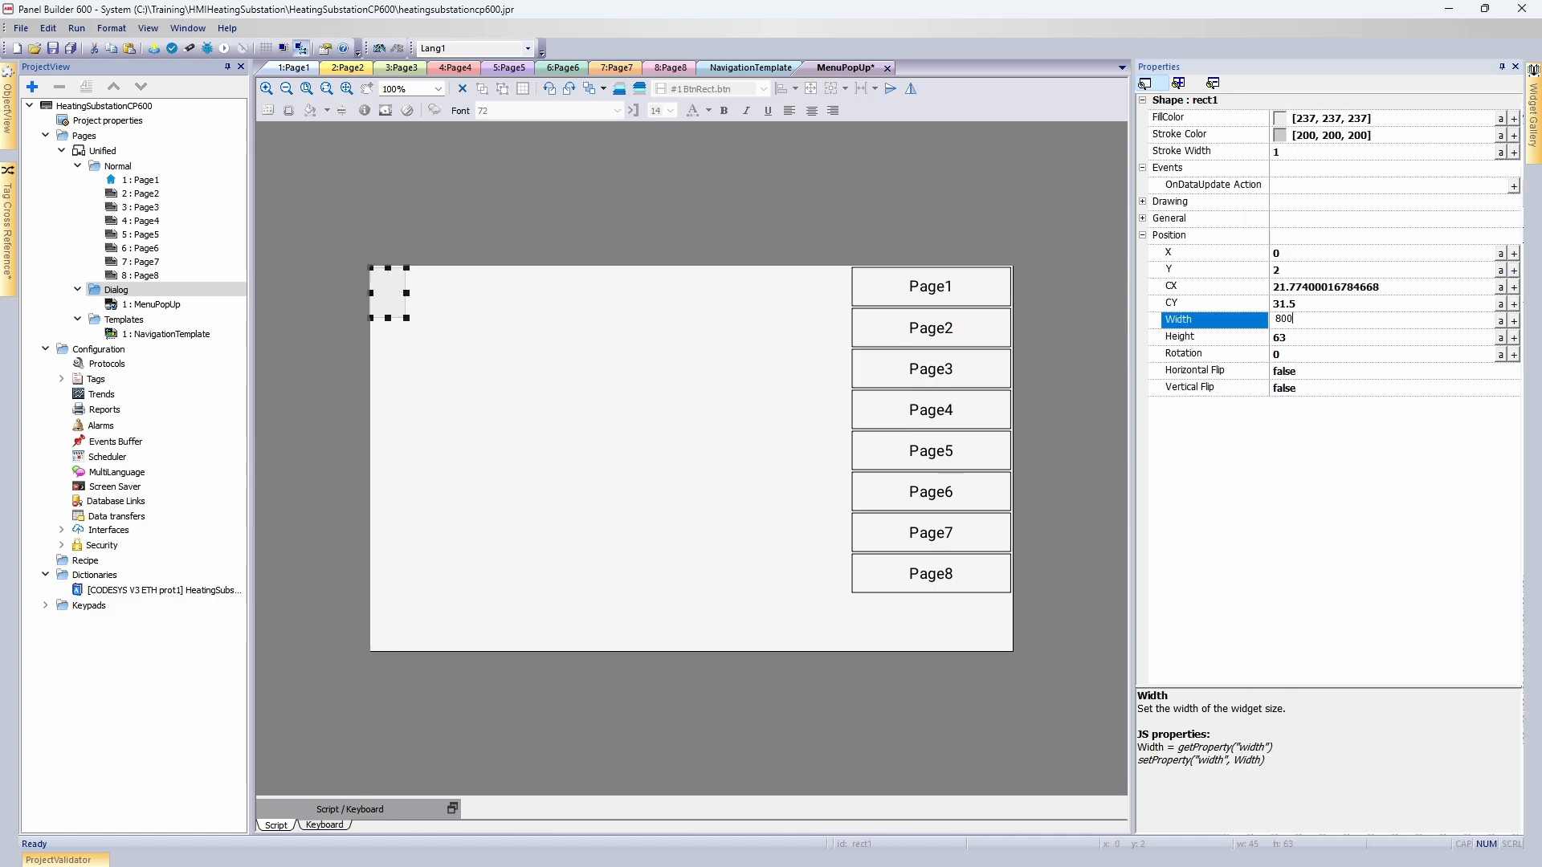
pyautogui.write('00')
pyautogui.press('Return')
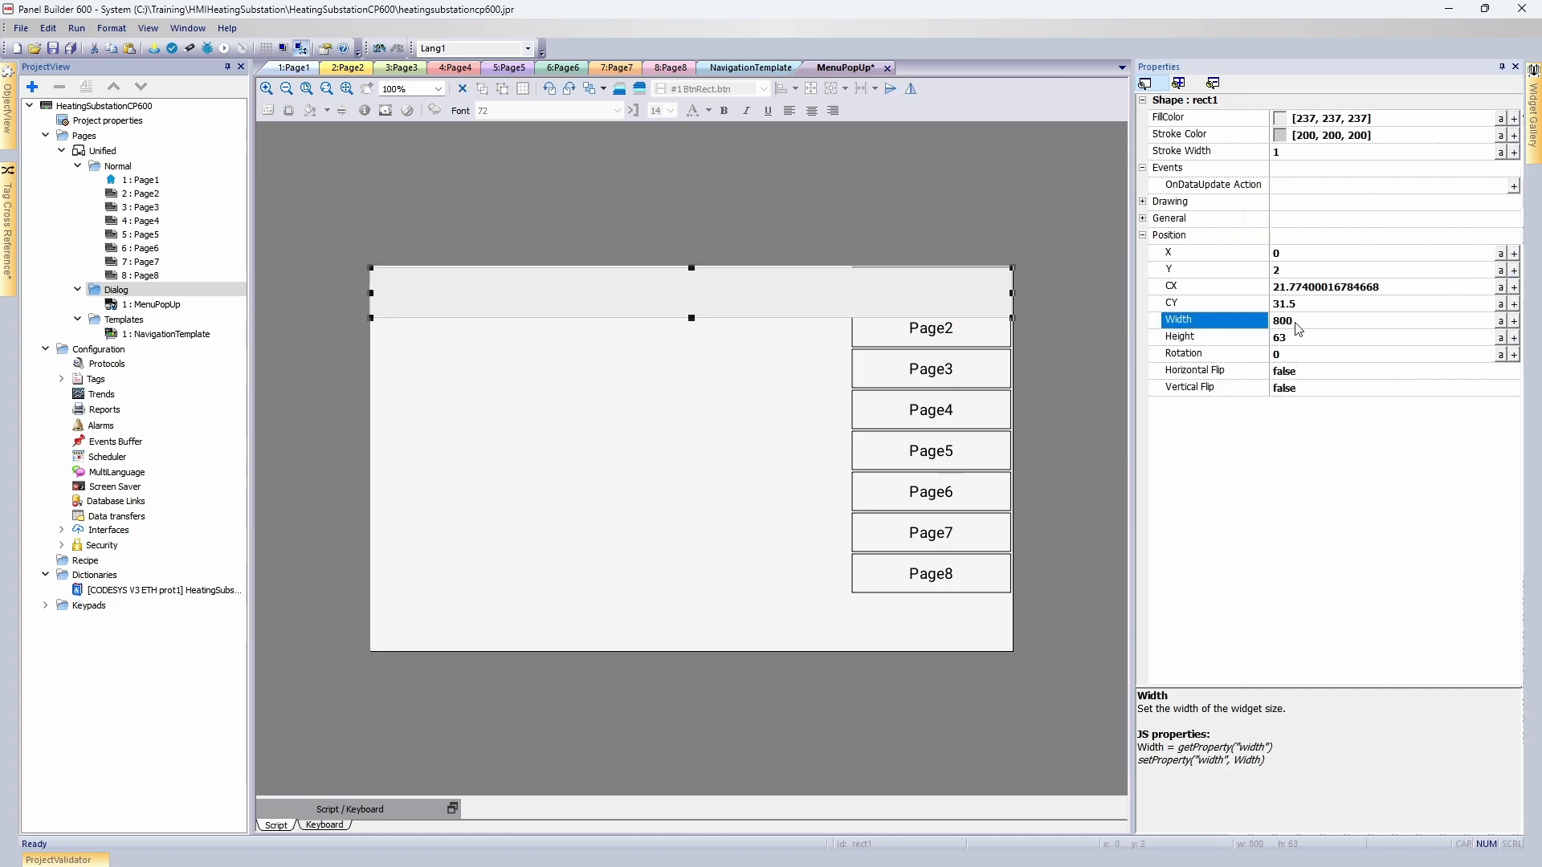
pyautogui.click(1294, 338)
pyautogui.write('480')
pyautogui.press('Return')
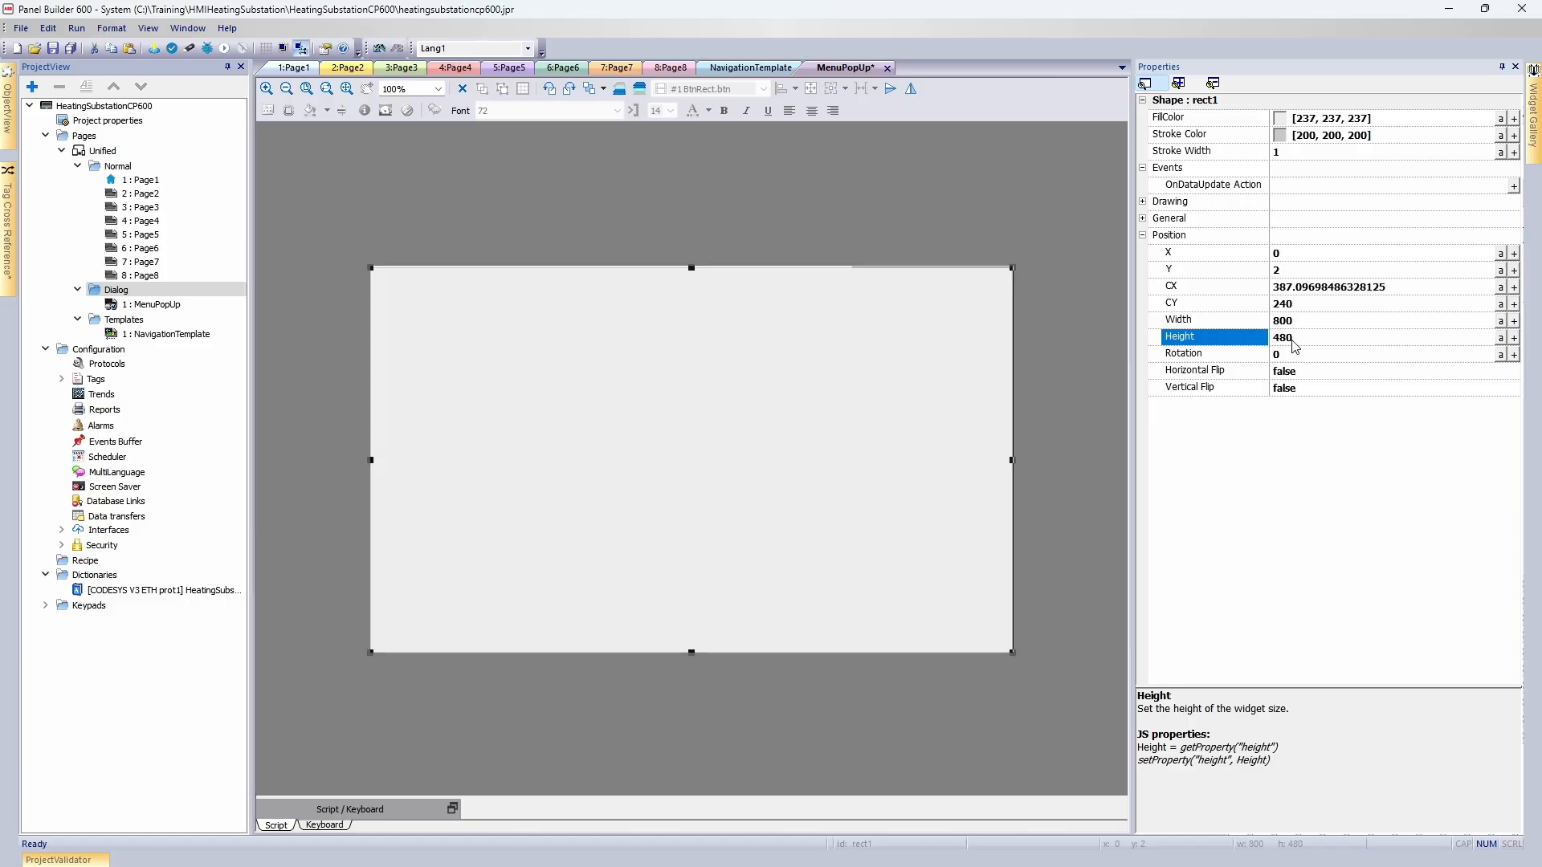
# - Set the rectangle's Y position to 0 and move it to the back, behind the page buttons
pyautogui.rightClick(608, 398)
pyautogui.moveTo(678, 525)
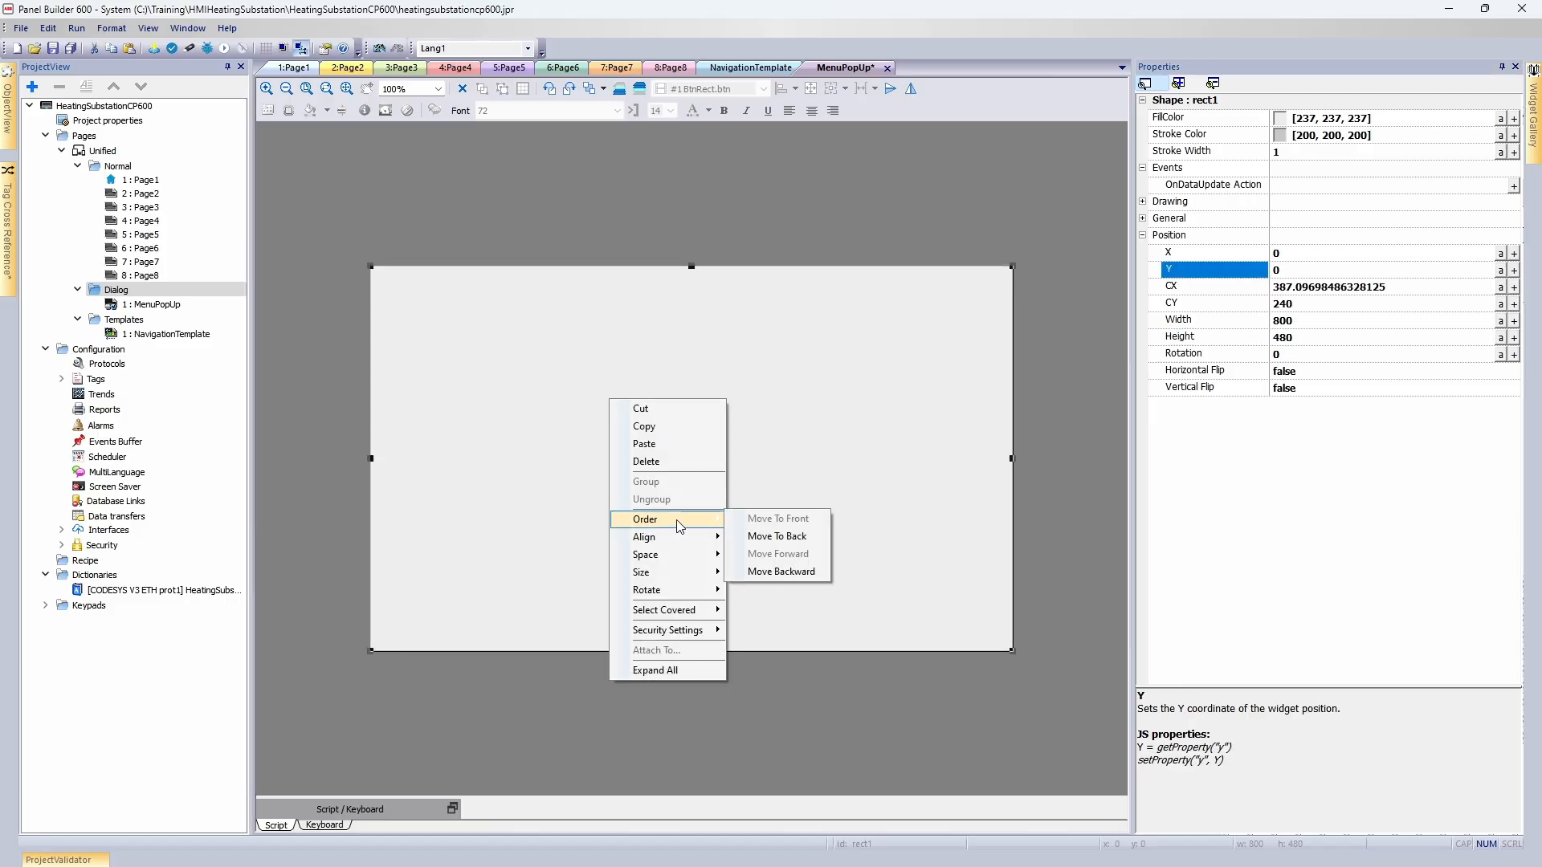
pyautogui.click(776, 539)
# - Set the rectangle's stroke color to none and its fill color to black [0, 0, 0]
pyautogui.click(1284, 134)
pyautogui.click(1284, 184)
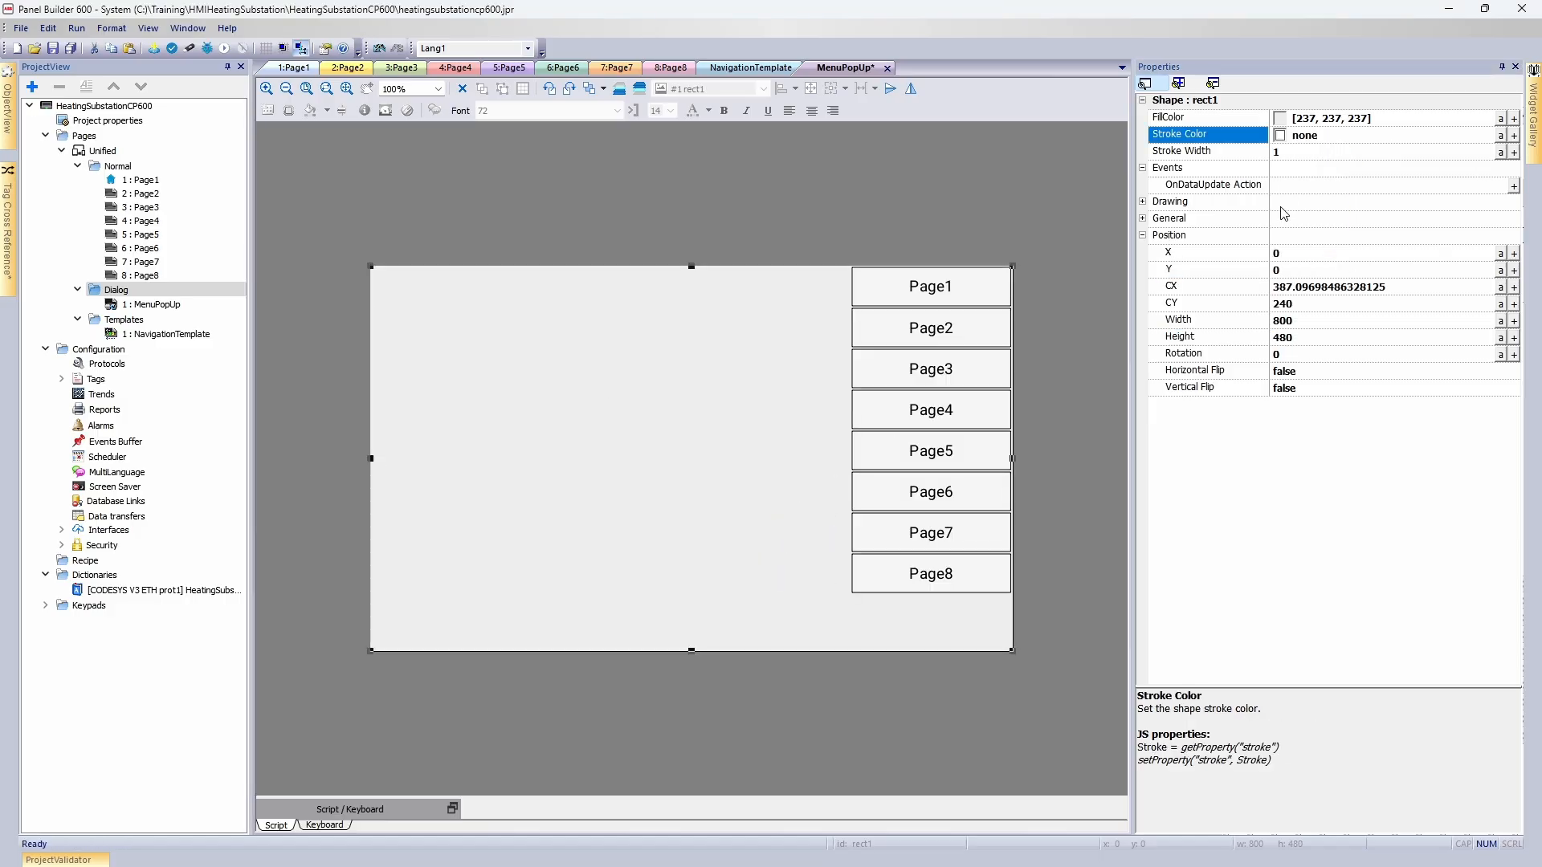
pyautogui.click(1283, 119)
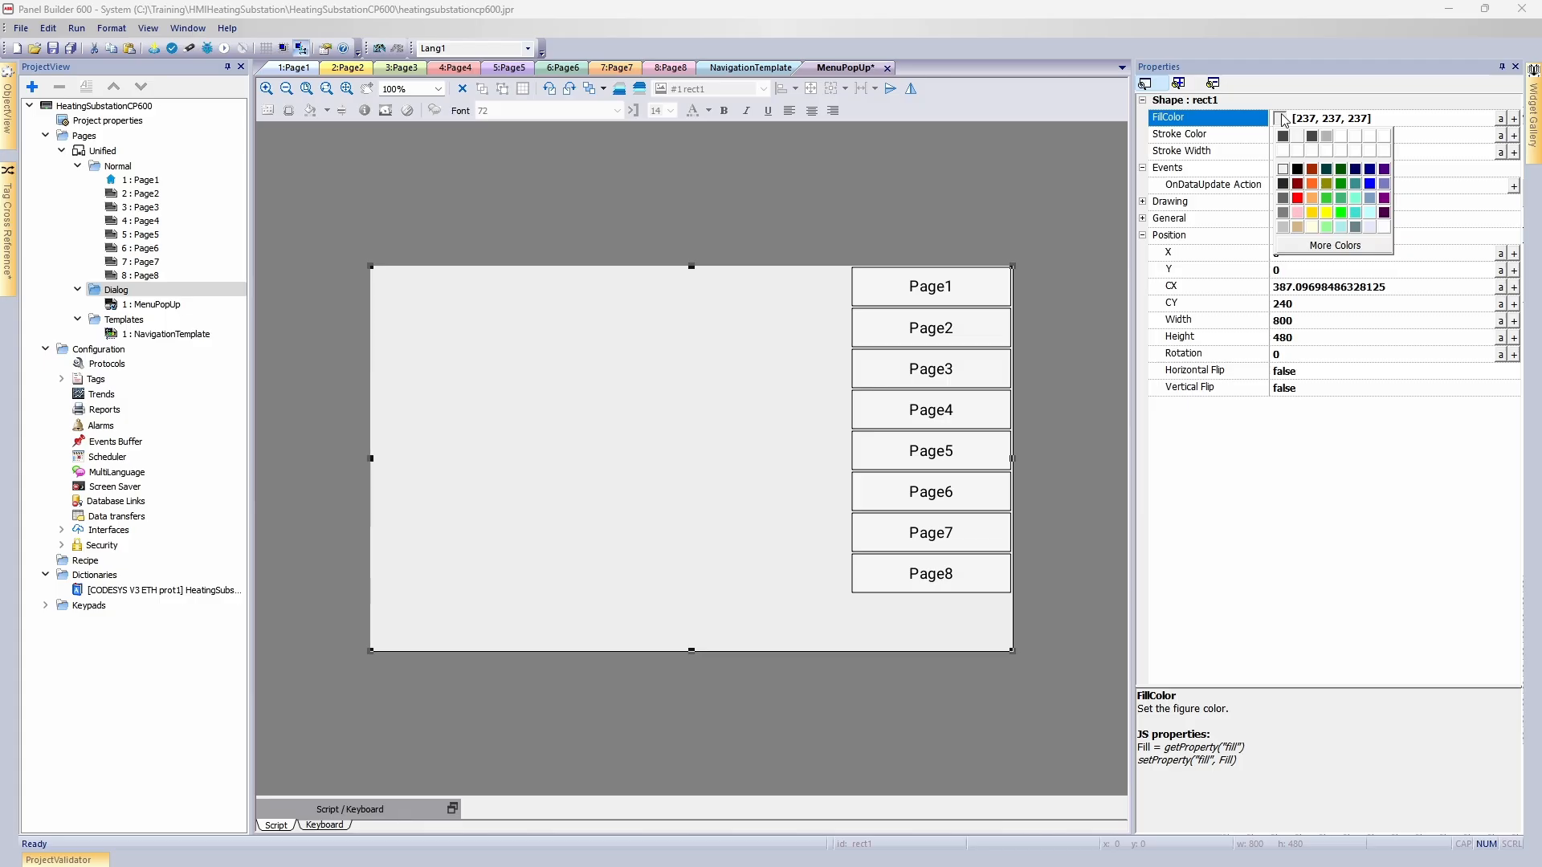
pyautogui.click(1299, 170)
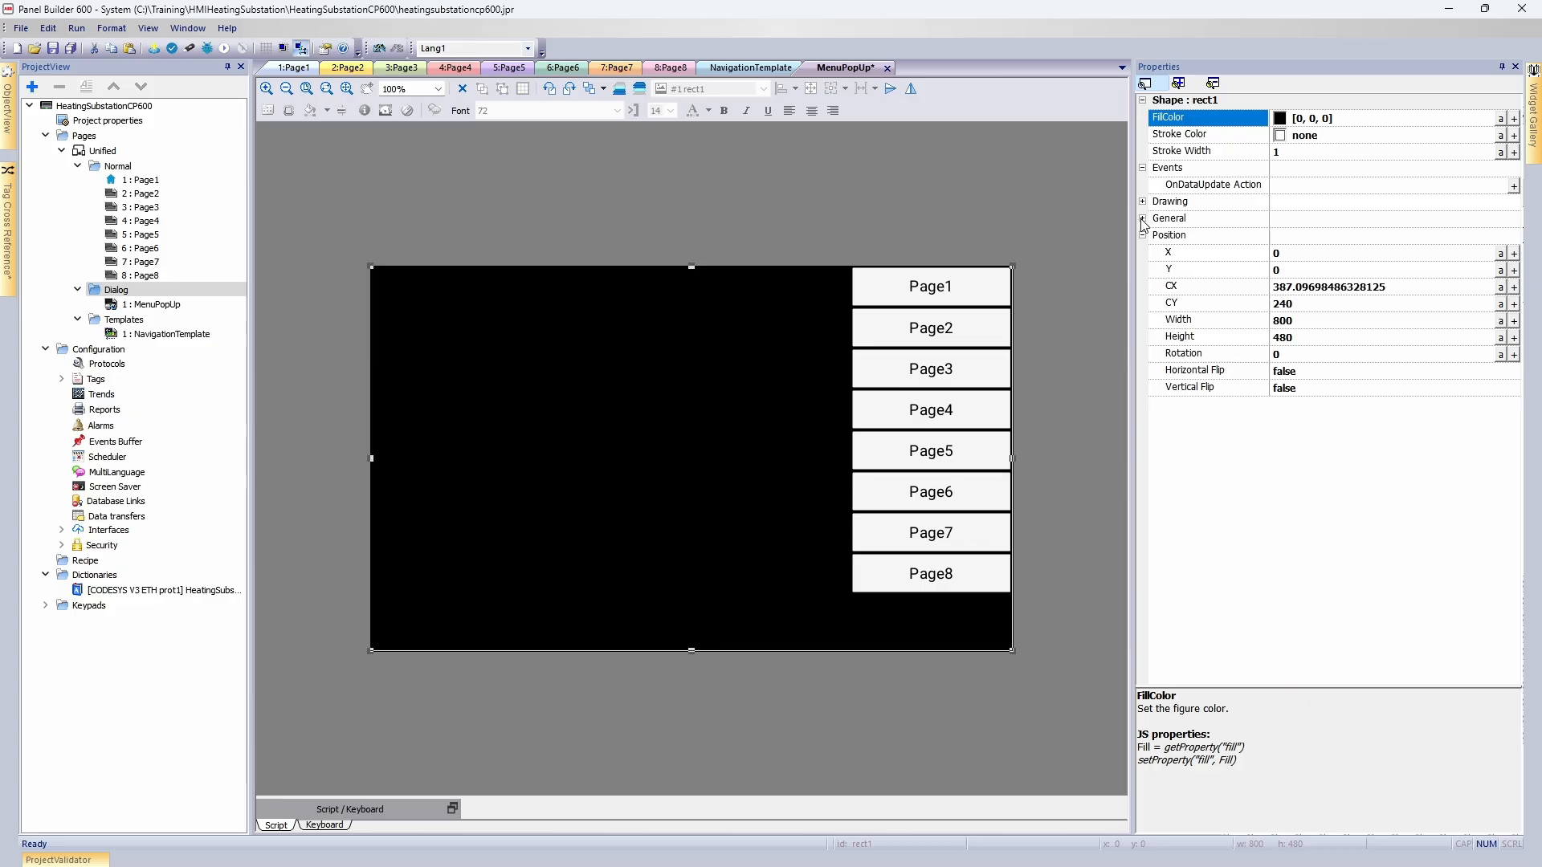
# - Set the black rectangle's opacity to 0.7
pyautogui.click(1143, 218)
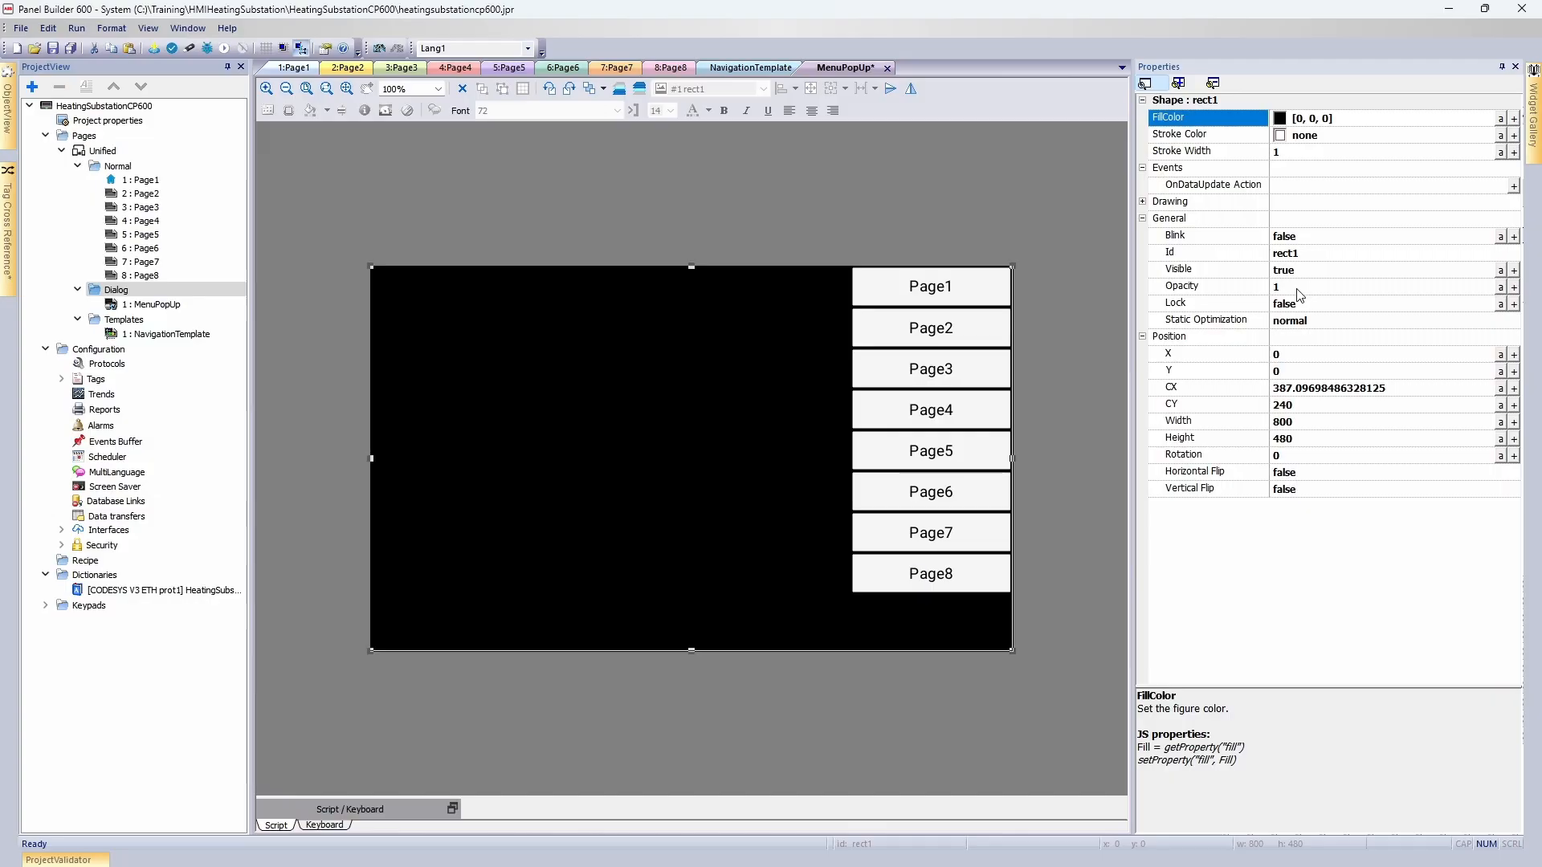
pyautogui.click(1297, 289)
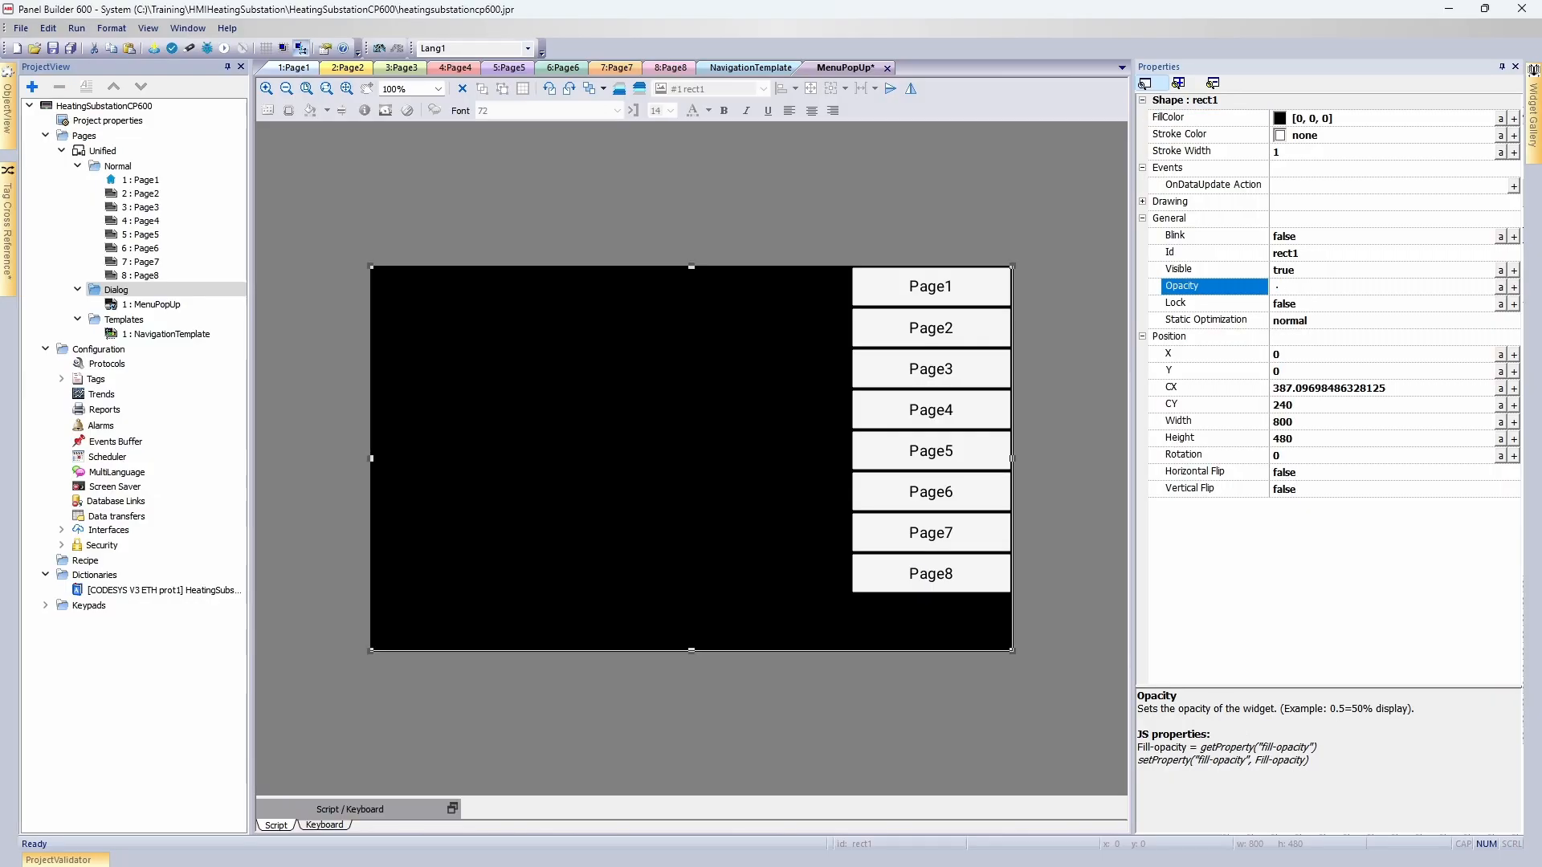
pyautogui.press('Return')
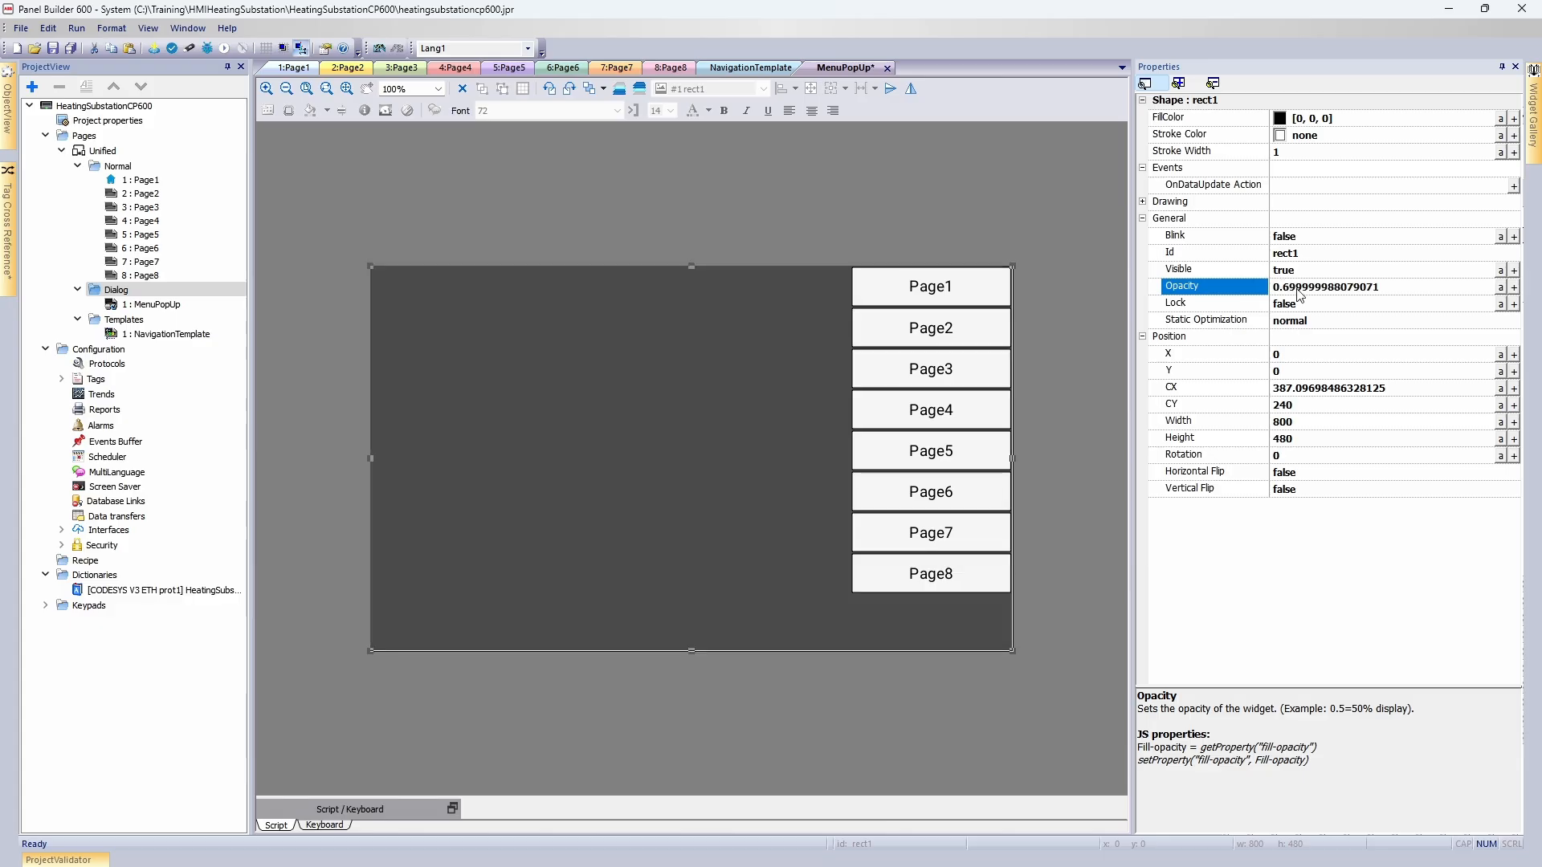
# - Set the MenuPopUp dialog's runtime X position to 0
pyautogui.click(1095, 311)
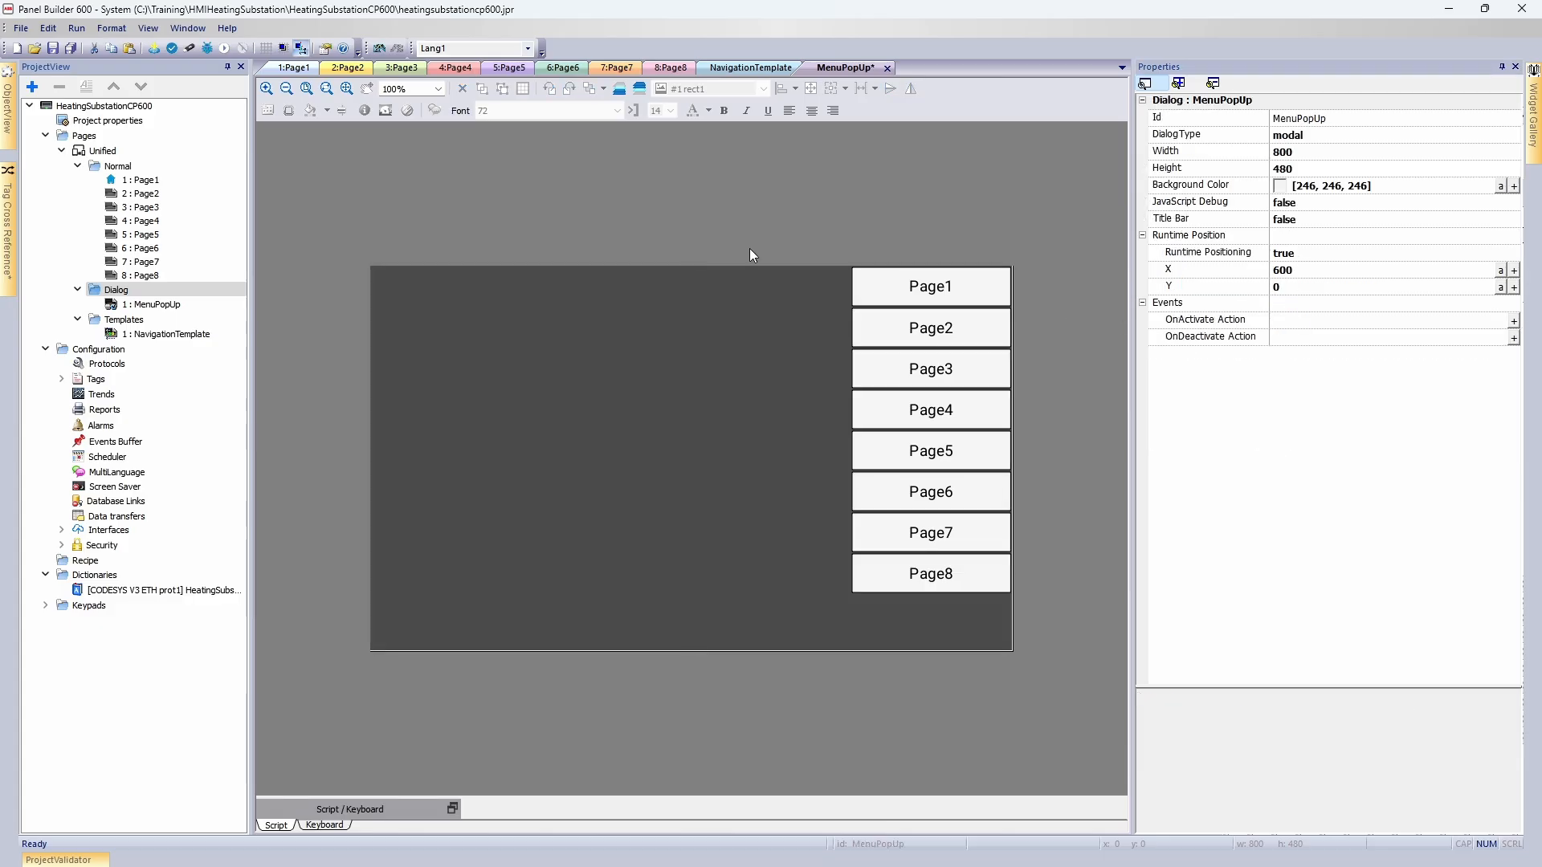
pyautogui.click(1300, 271)
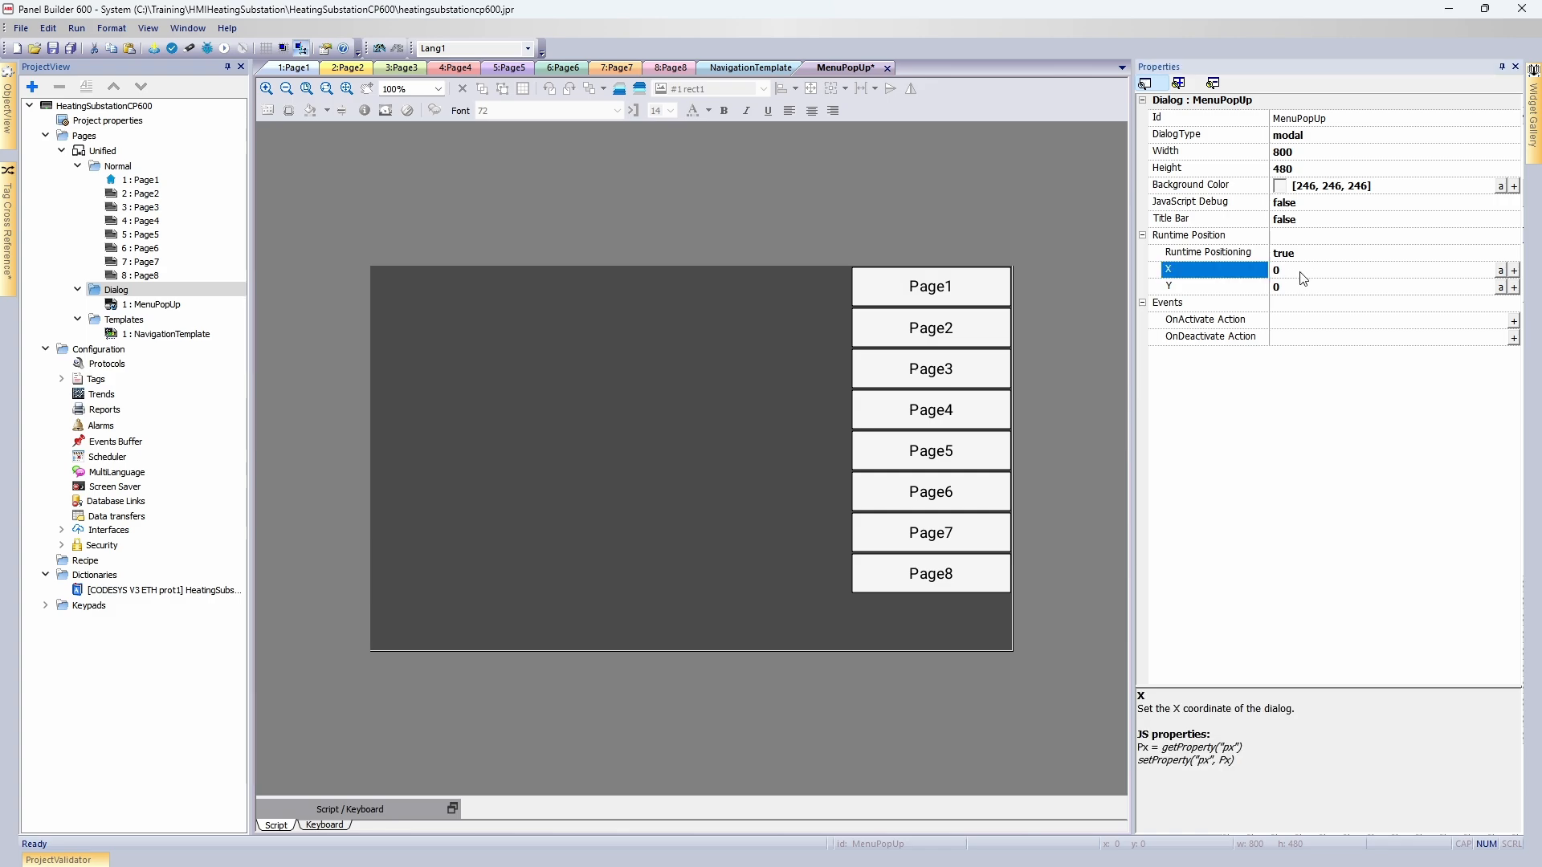
# - Set the MenuPopUp dialog's background color to none and test opening it with the dots button on Page1 in the simulator
pyautogui.write('0')
pyautogui.click(1280, 186)
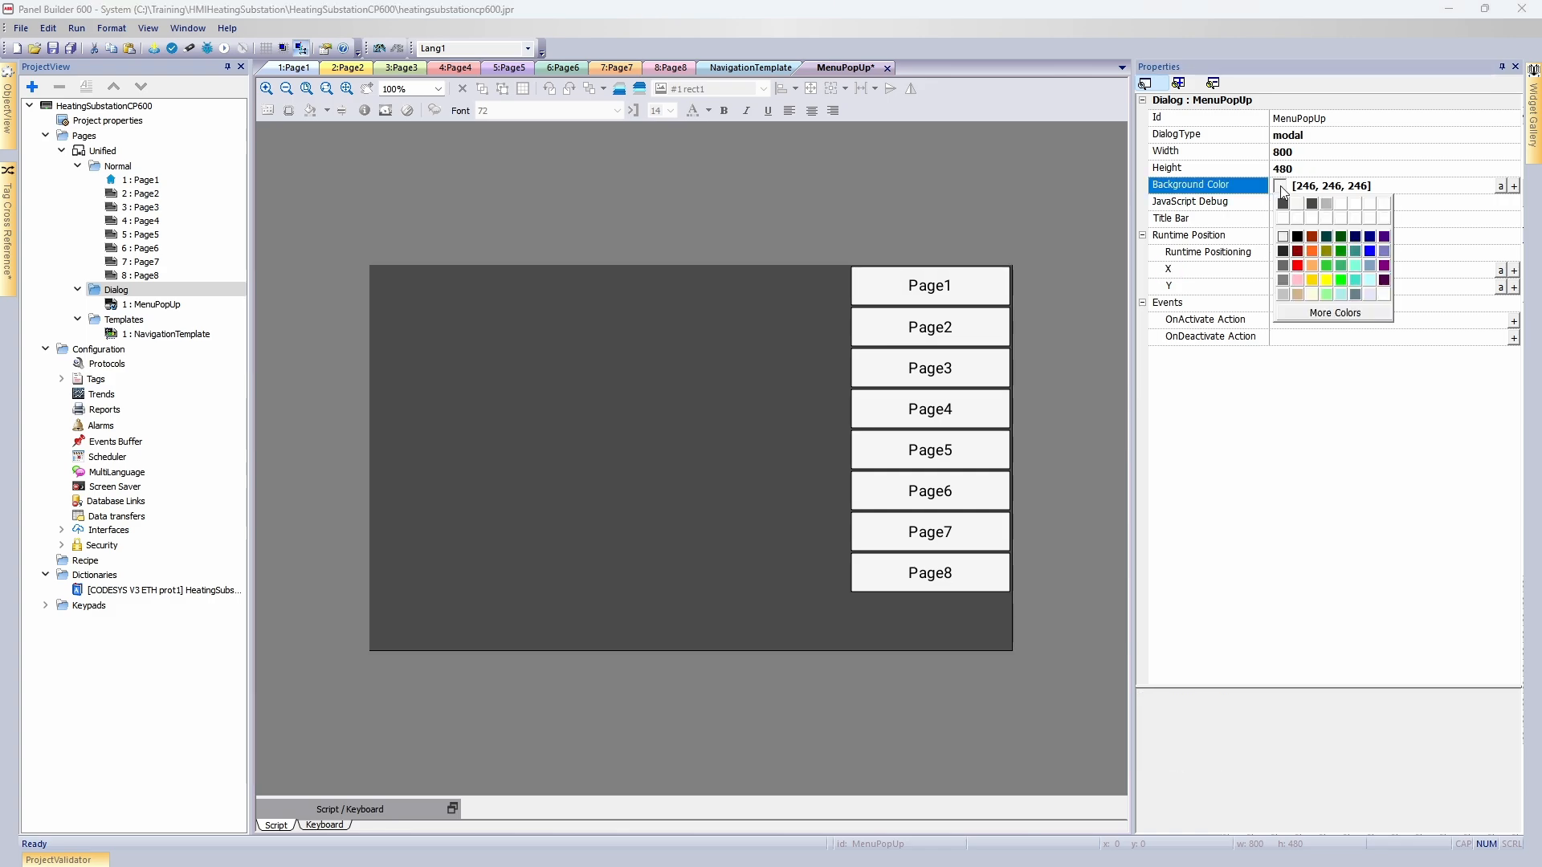
pyautogui.click(1283, 237)
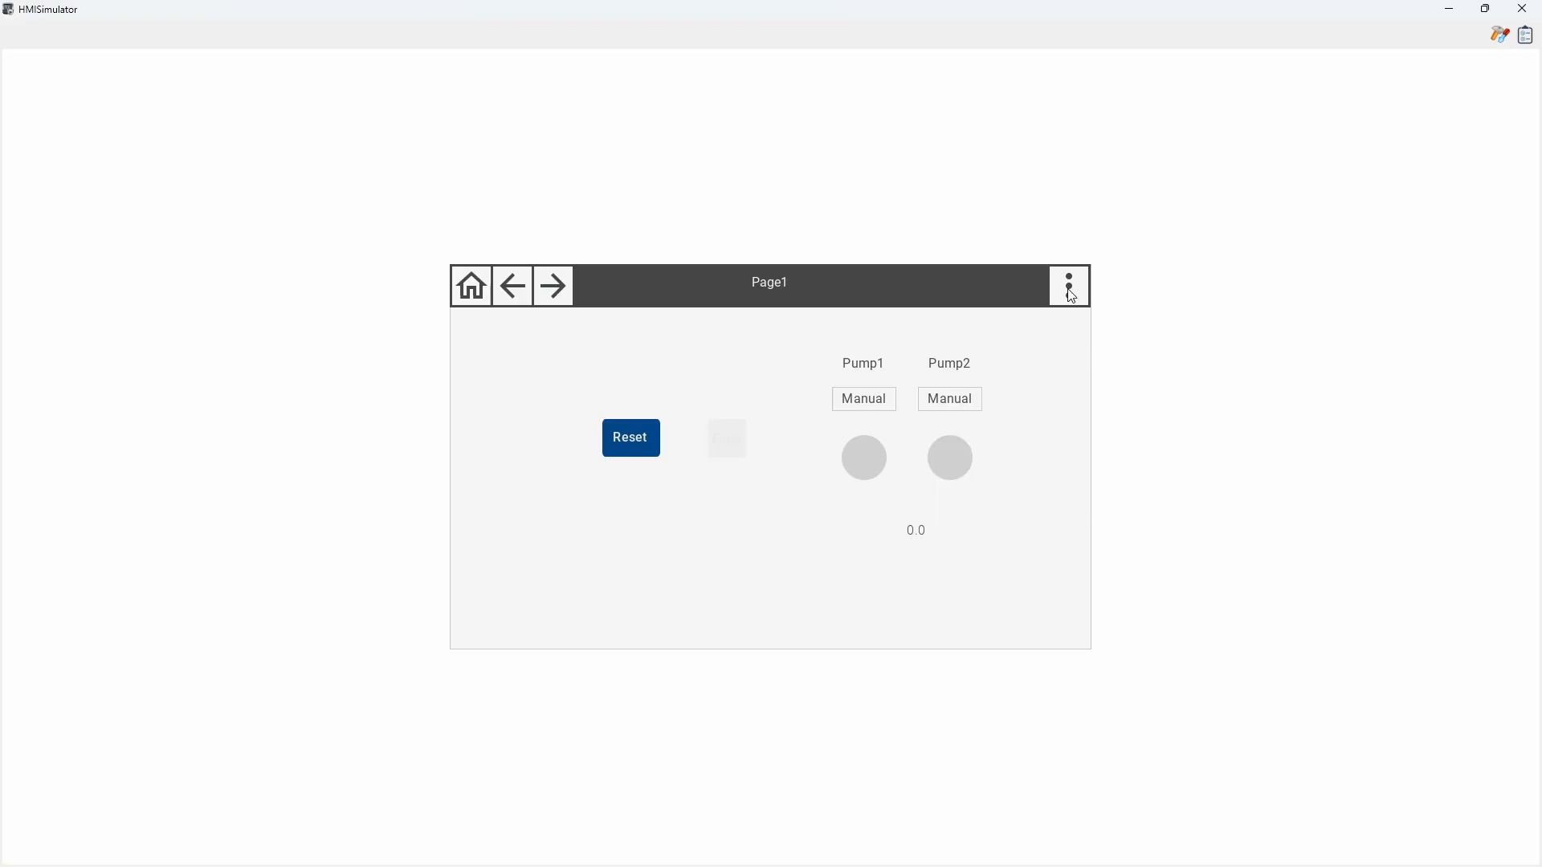
pyautogui.click(1070, 289)
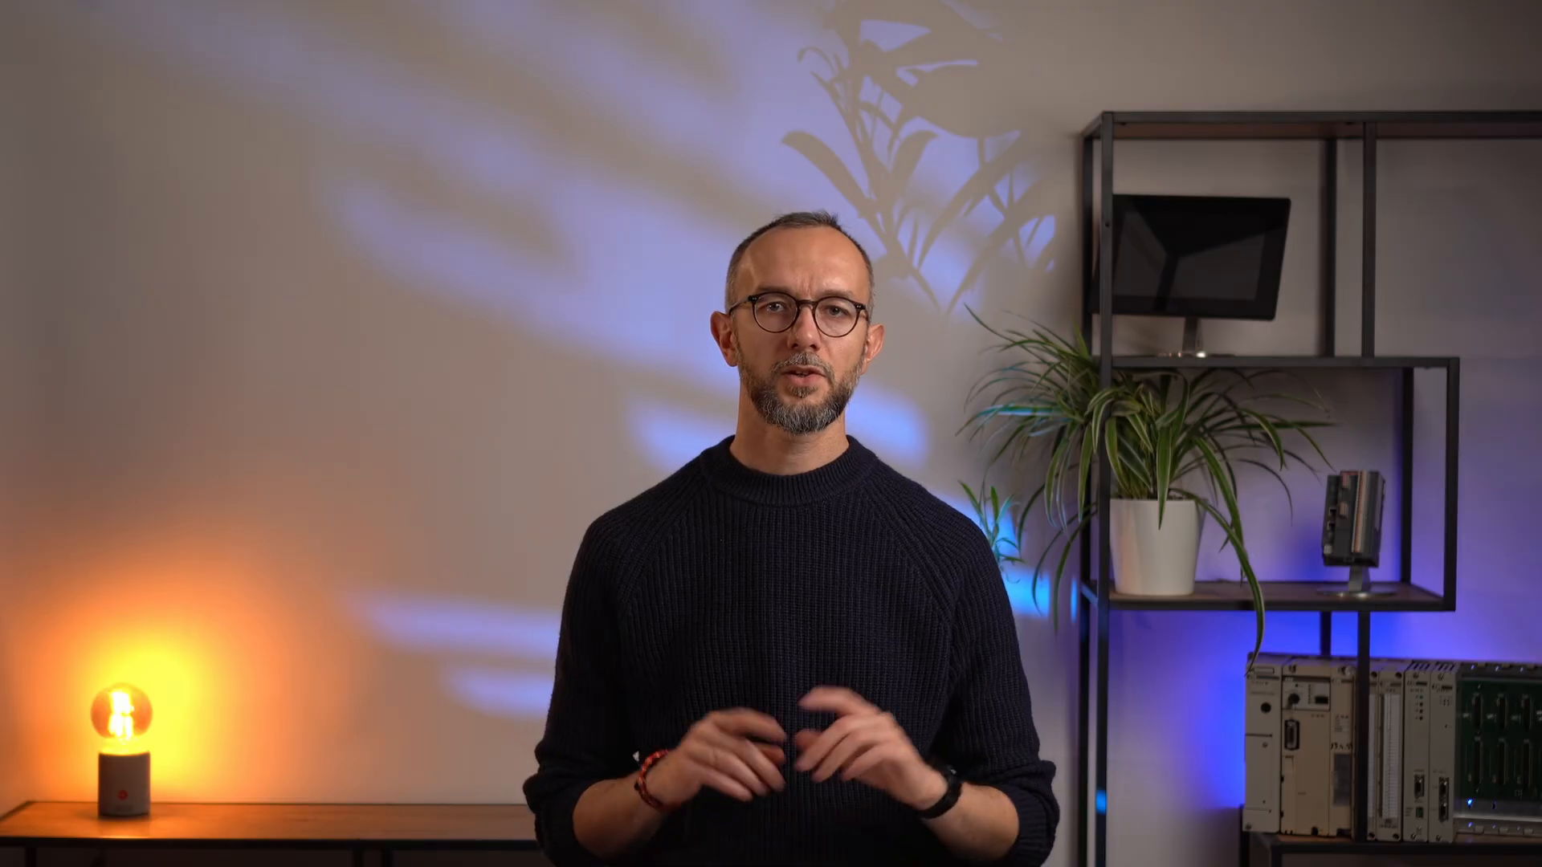
# - Move the Page1 to Page8 buttons down together in the MenuPopUp dialog until the Page1 button's Y position is 55
pyautogui.moveTo(1072, 630); pyautogui.dragTo(807, 210)
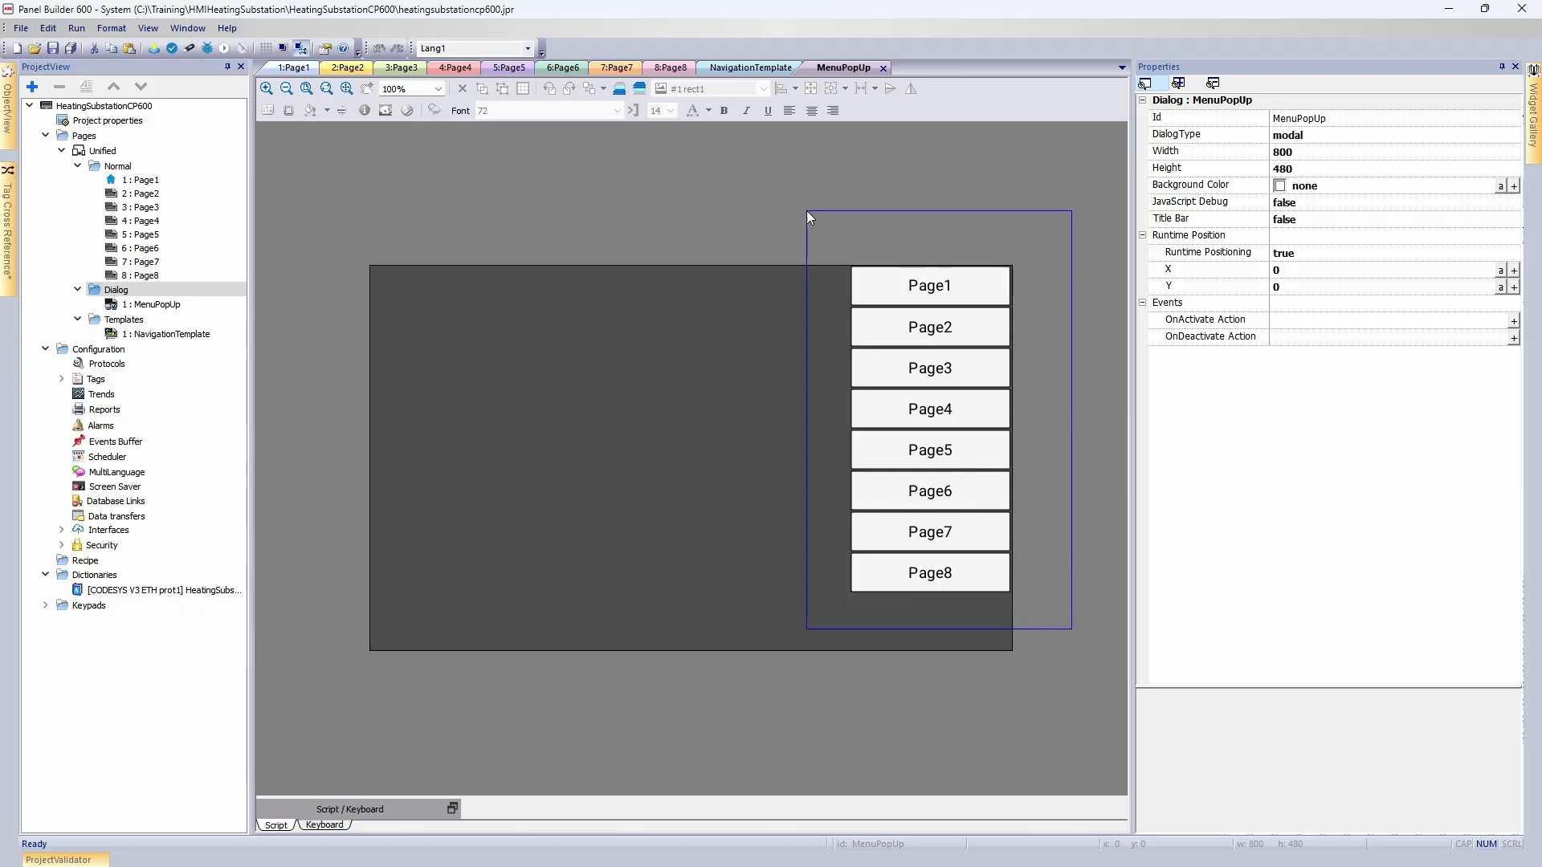
pyautogui.press('Down')
pyautogui.press('Down')
pyautogui.press('Down')
pyautogui.press('Down')
pyautogui.press('Down')
pyautogui.press('Down')
pyautogui.press('Down')
pyautogui.press('Down')
pyautogui.press('Down')
pyautogui.press('Down')
pyautogui.press('Down')
pyautogui.press('Down')
pyautogui.press('Down')
pyautogui.press('Down')
pyautogui.press('Down')
pyautogui.press('Down')
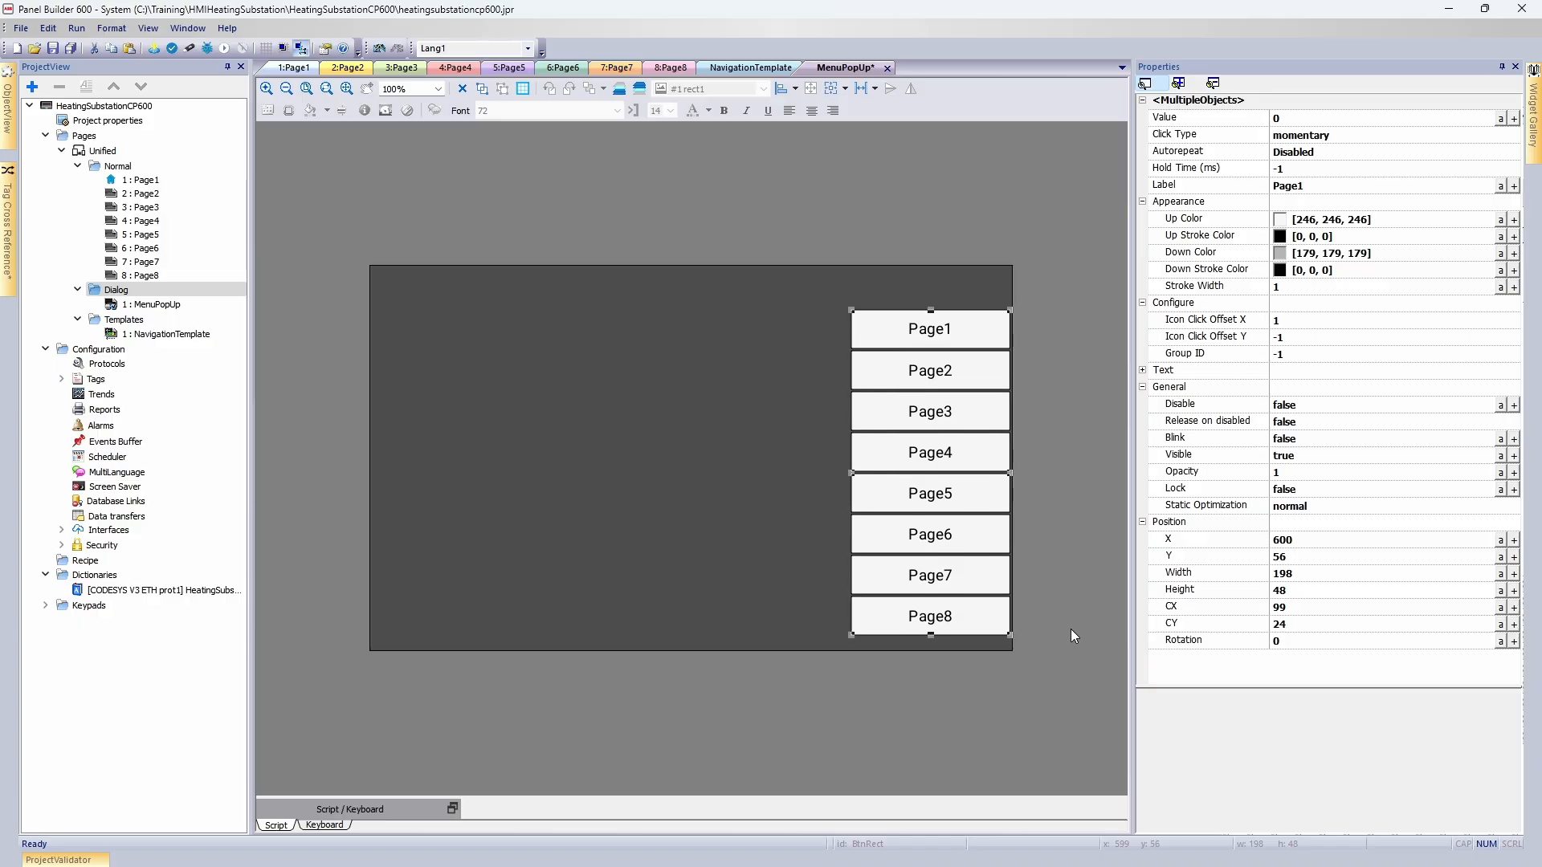
pyautogui.press('Up')
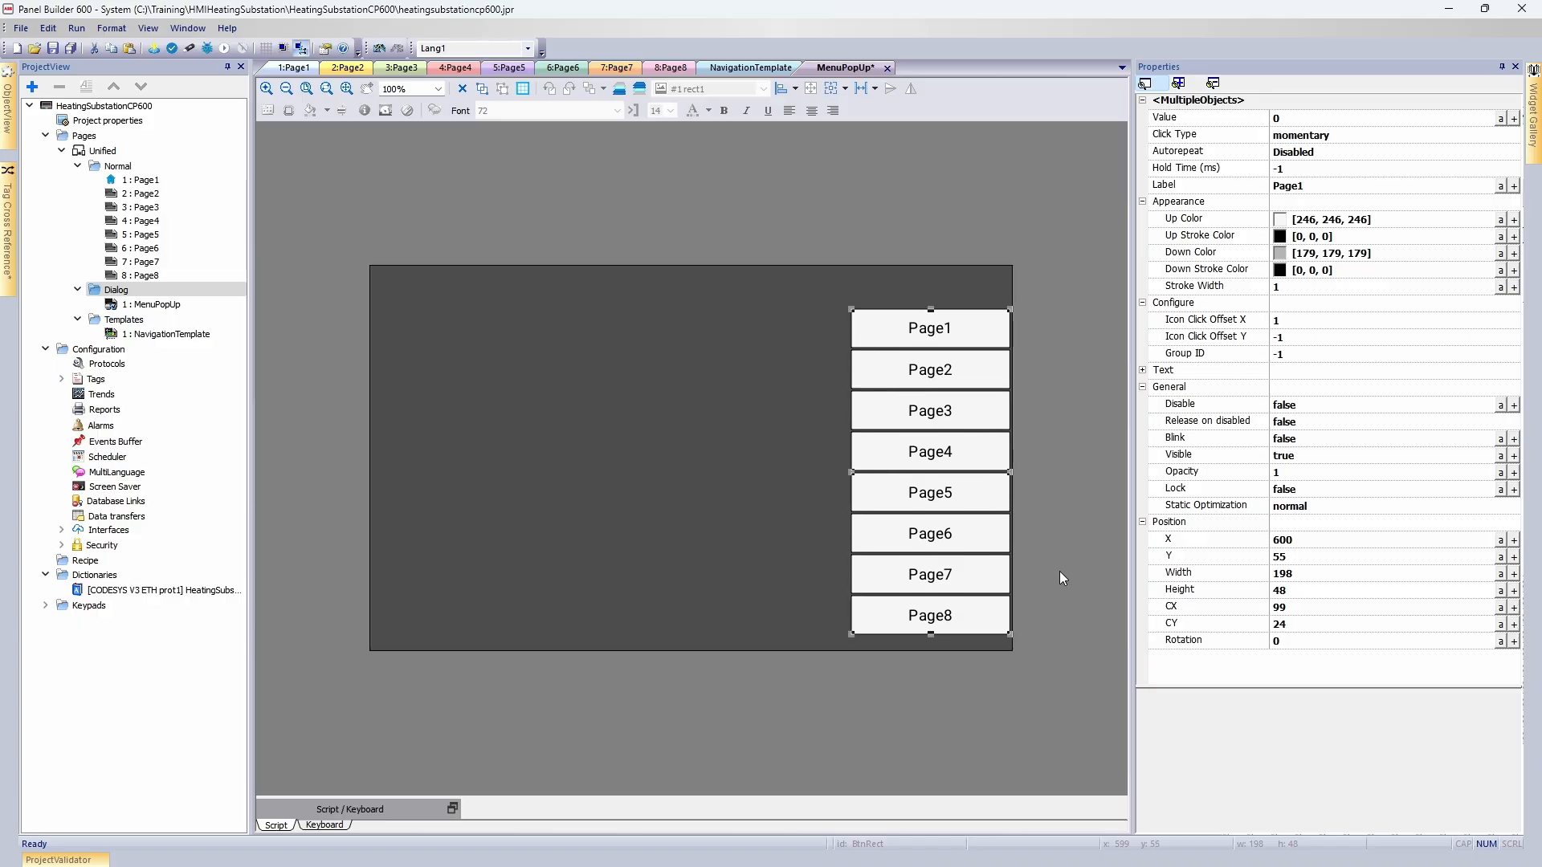